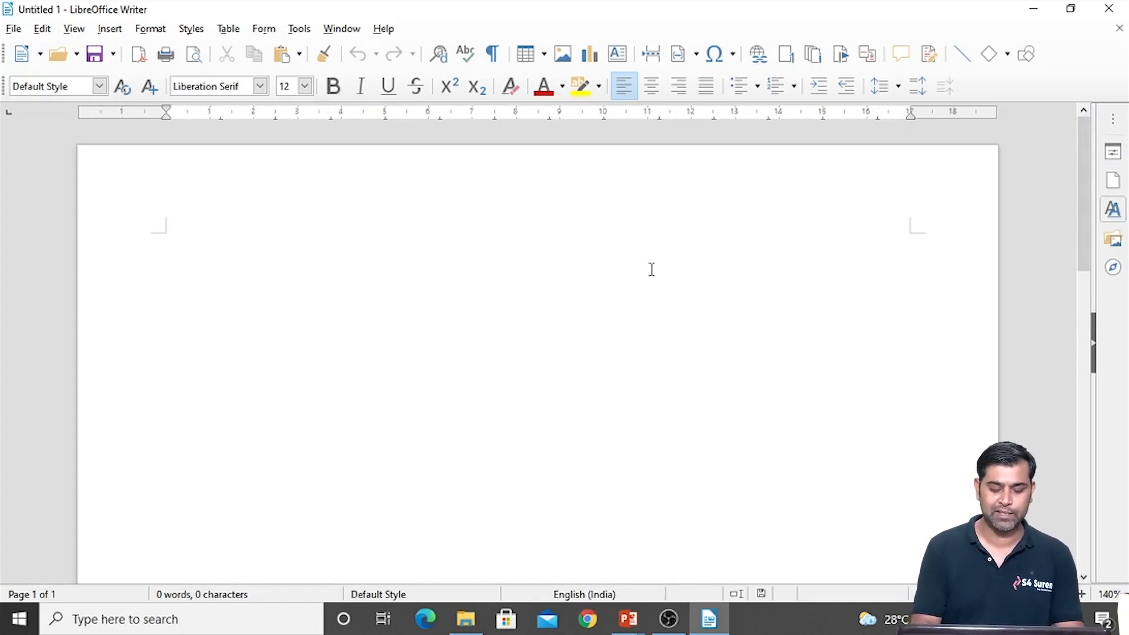
Step: Enter the heading "About My School" on the first line and start a new line below it
type("Abou My")
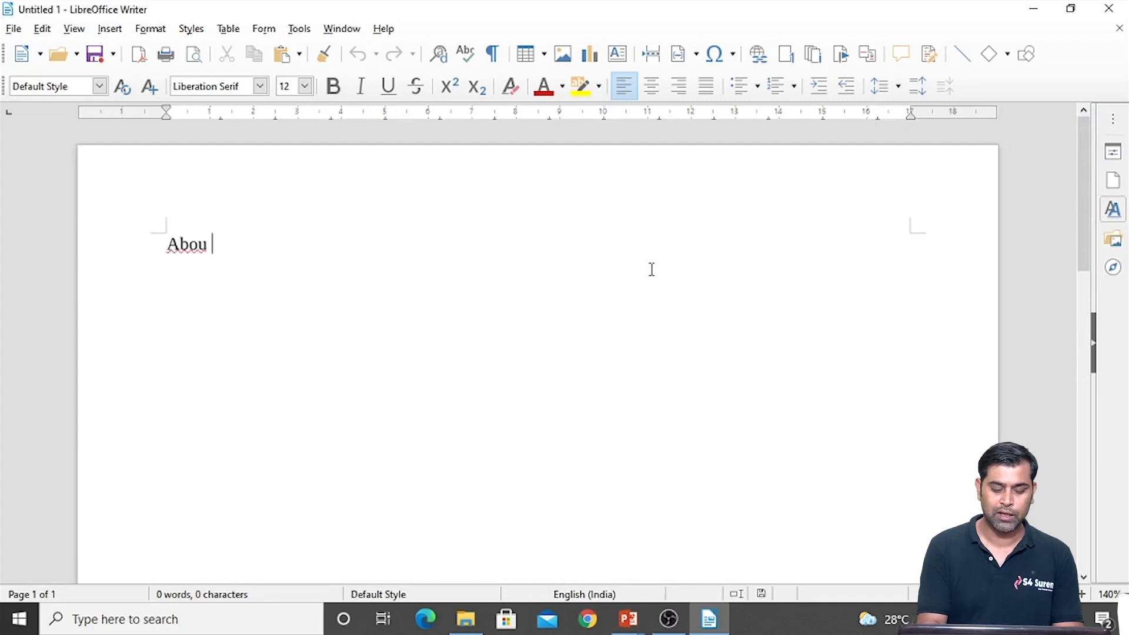
key("BackSpace")
key("BackSpace")
key("BackSpace")
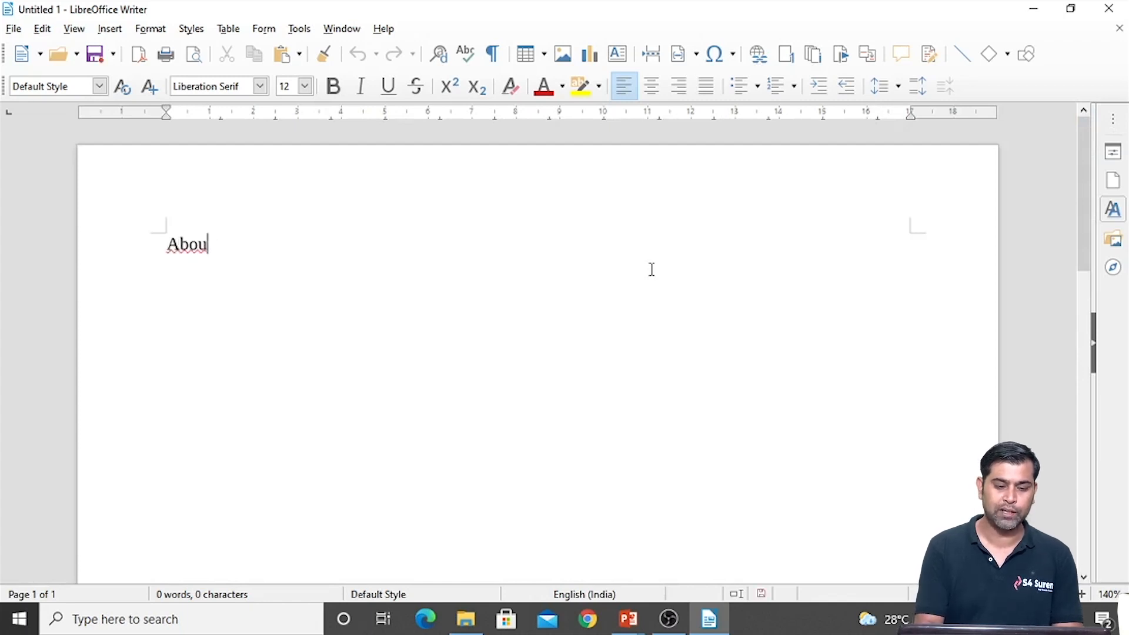
type("t My School")
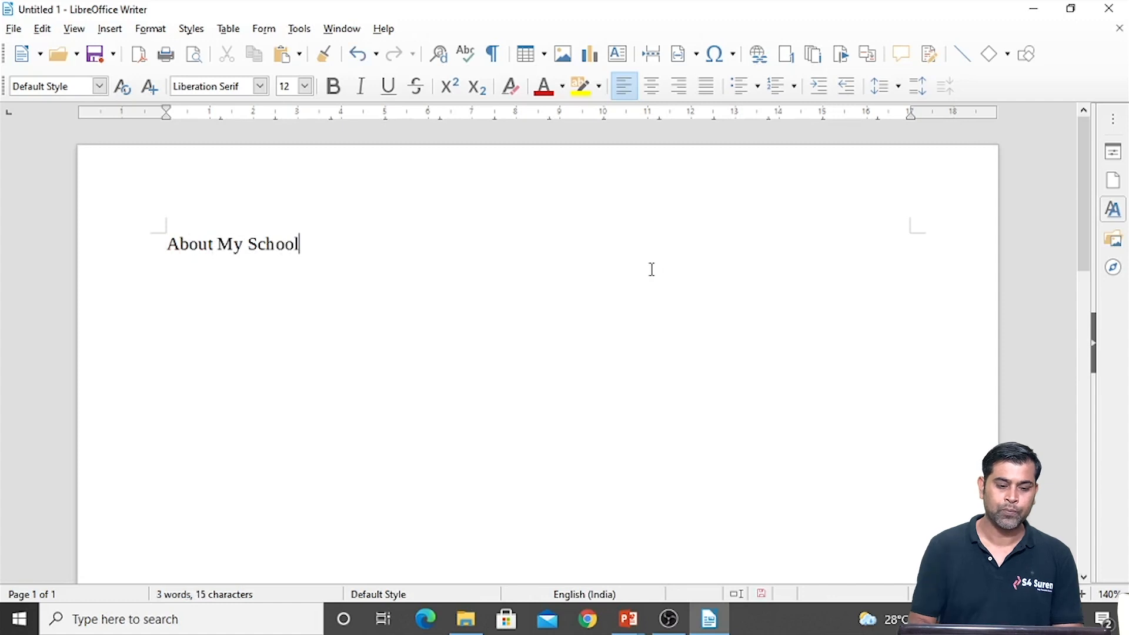
key("Return")
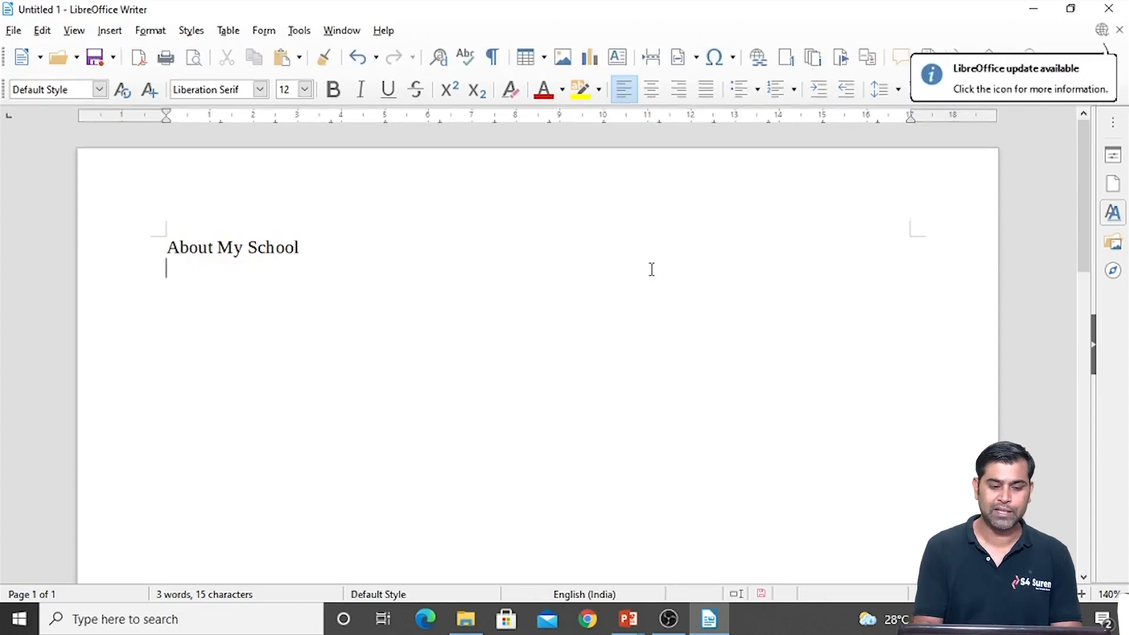
Step: Write "This is my sample text." below the heading, correcting the misspelled "myt" to "my"
type("This is myt sample text.")
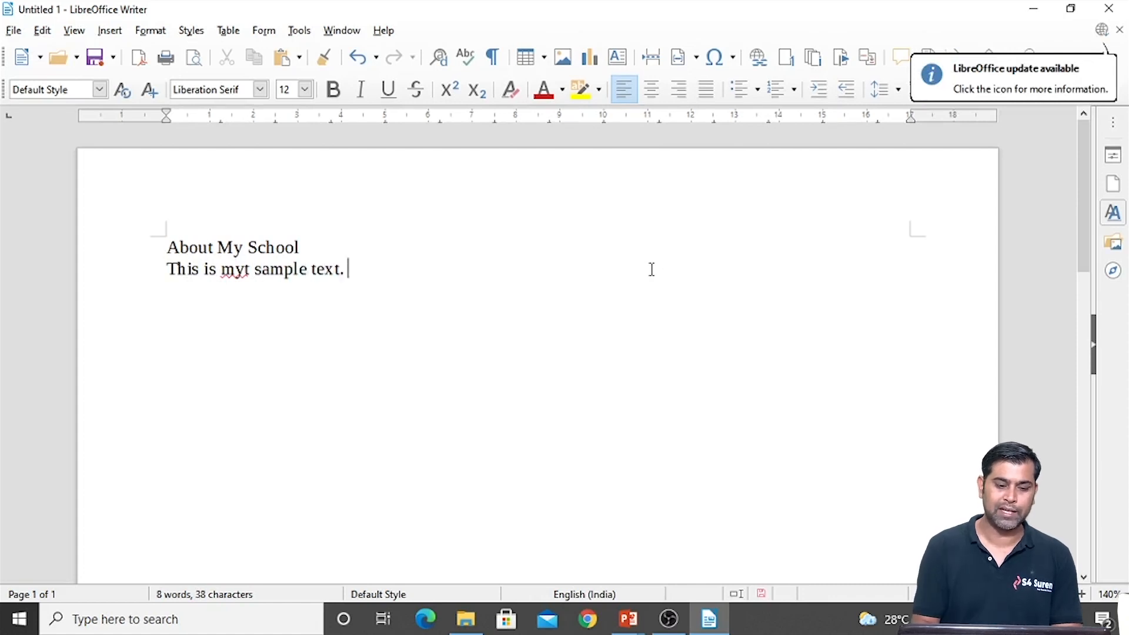
key("Left")
key("Left")
key("Left")
key("Left")
key("Left")
key("Left")
key("Left")
key("Left")
key("Left")
key("Left")
key("Left")
key("Left")
key("Left")
key("Left")
key("BackSpace")
key("Right")
key("Right")
key("Right")
key("Right")
key("Right")
key("Right")
key("Right")
key("Right")
key("Right")
key("Right")
key("Right")
key("Right")
key("Right")
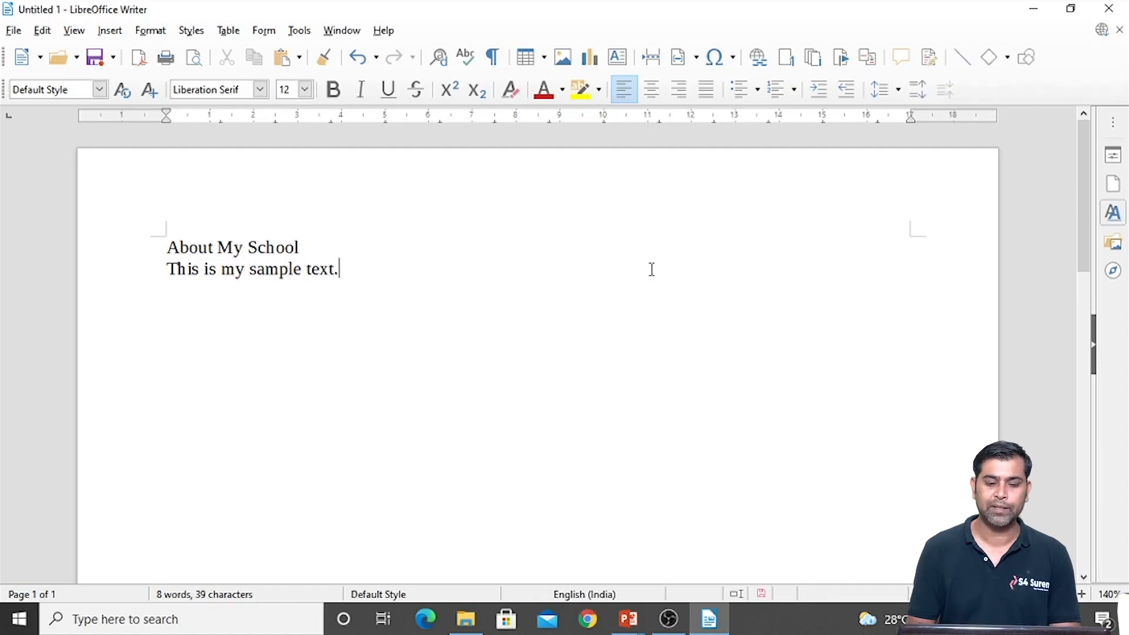
Step: Copy the sample sentence and paste it repeatedly after itself to fill a six-line paragraph, ending with a line break
key("Return")
key("Return")
key("BackSpace")
key("BackSpace")
key("shift+Left")
key("shift+Left")
key("shift+Left")
key("shift+Left")
key("shift+Left")
key("shift+Left")
key("shift+Left")
key("shift+Left")
key("shift+Left")
key("shift+Left")
key("shift+Left")
key("shift+Left")
key("shift+Left")
key("shift+Left")
key("shift+Left")
key("shift+Left")
key("shift+Left")
key("shift+Left")
key("shift+Left")
key("shift+Left")
key("shift+Left")
key("shift+Left")
key("shift+Left")
key("shift+Left")
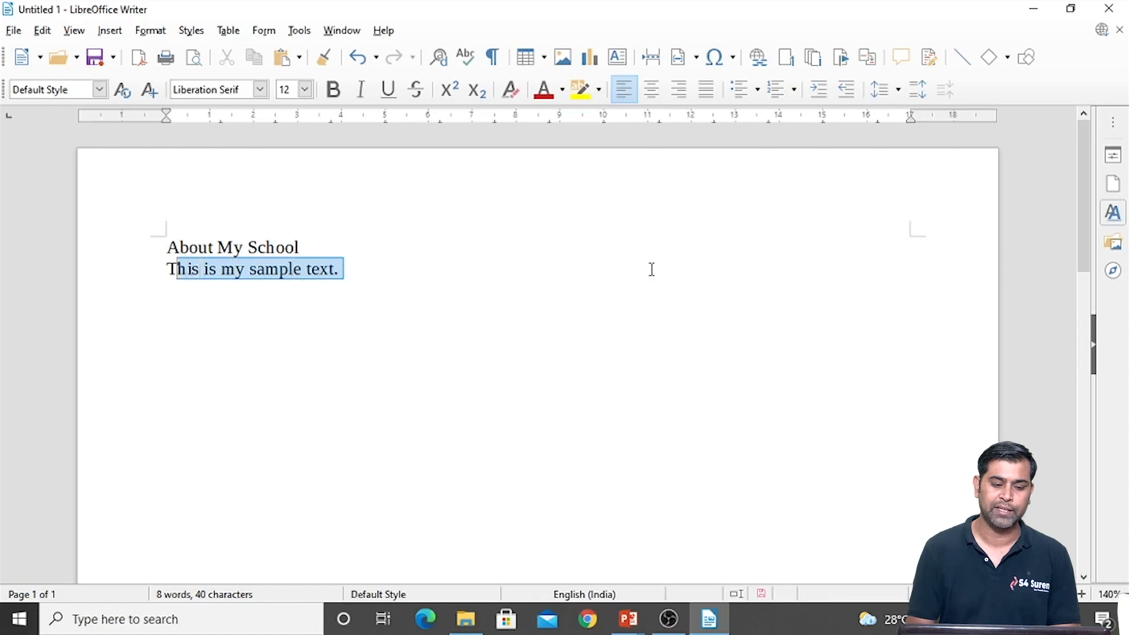
key("ctrl+c")
key("End")
key("ctrl+v")
key("ctrl+v")
key("ctrl+v")
key("ctrl+v")
key("ctrl+v")
key("ctrl+v")
key("ctrl+v")
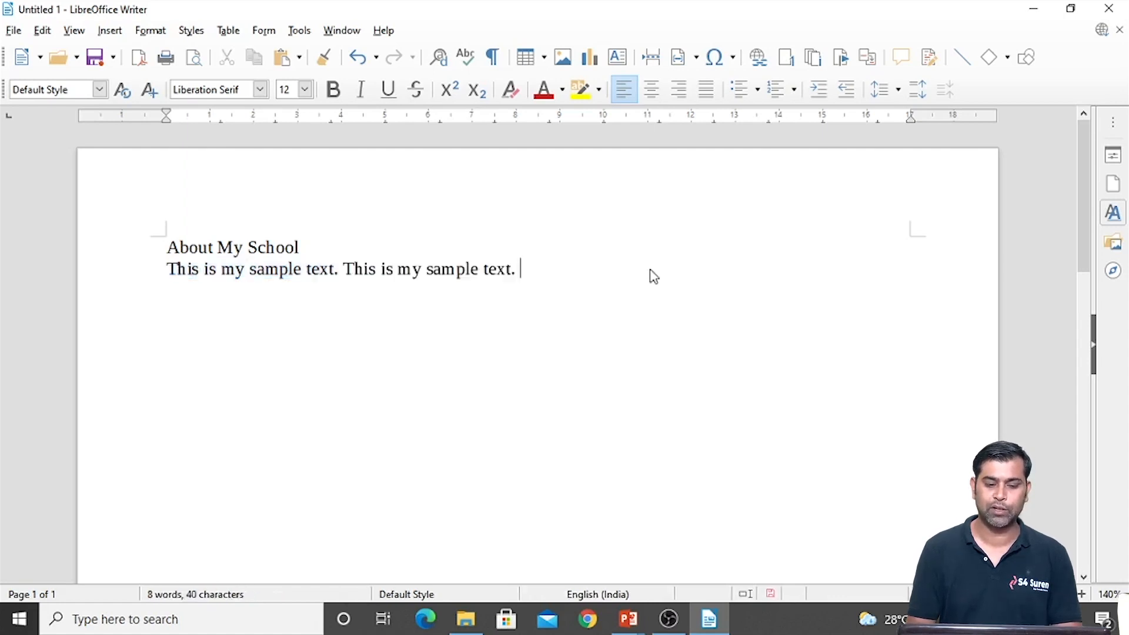
key("ctrl+v")
key("ctrl+v")
key("ctrl+v")
key("ctrl+v")
key("ctrl+v")
key("ctrl+v")
key("ctrl+v")
key("ctrl+v")
key("ctrl+v")
key("ctrl+v")
key("ctrl+v")
key("ctrl+v")
key("ctrl+v")
key("ctrl+v")
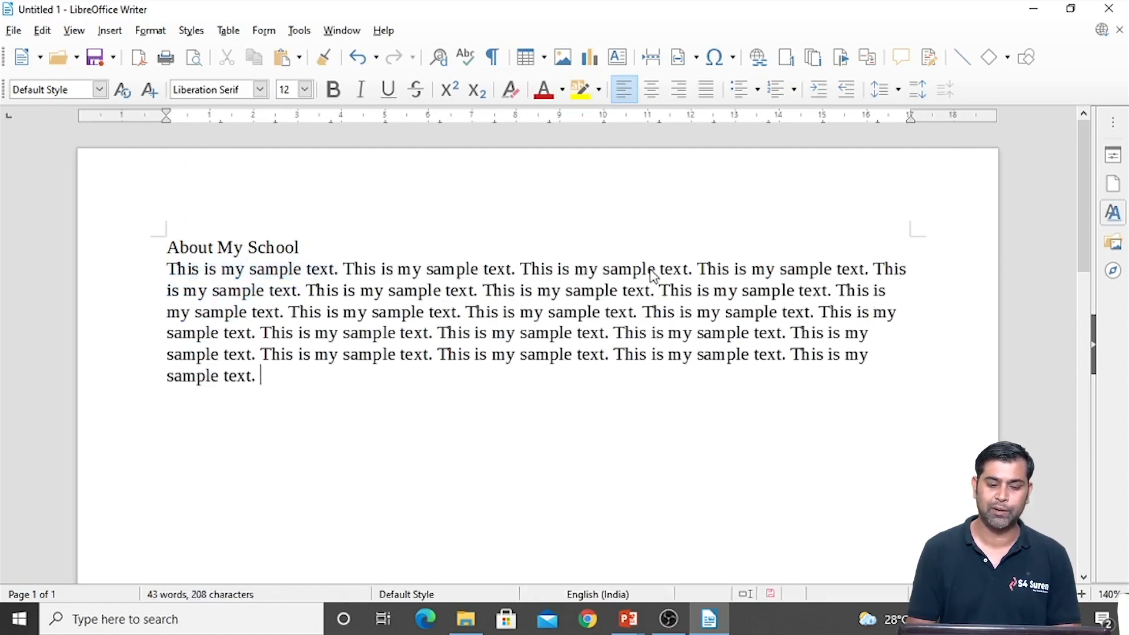
key("ctrl+v")
key("ctrl+v")
key("Return")
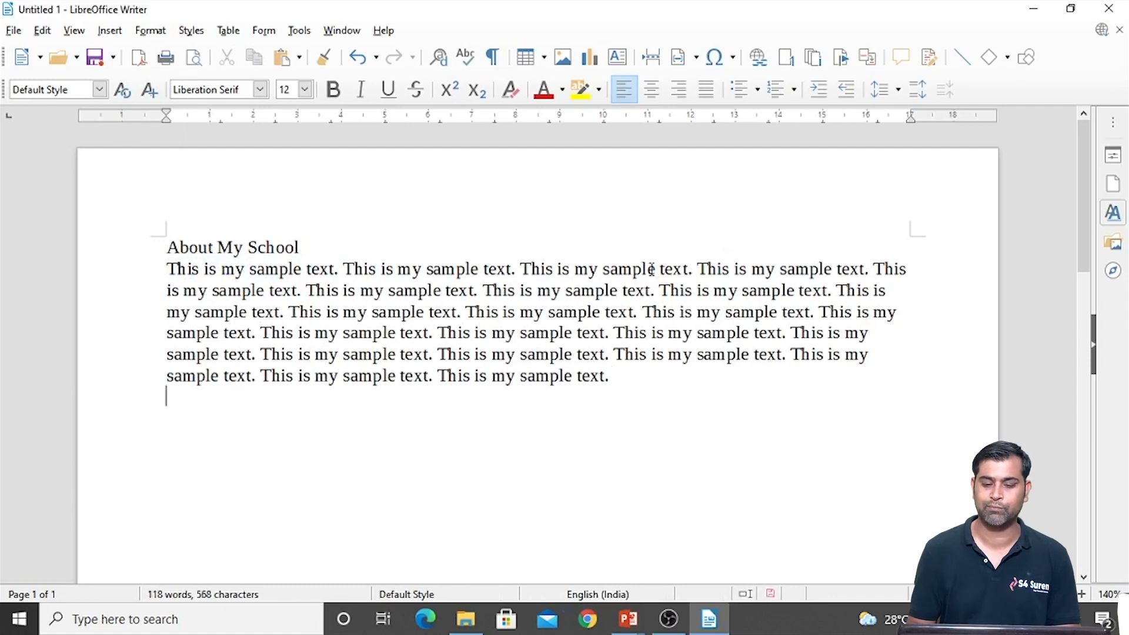
Step: Duplicate the "About My School" heading with its paragraph below the original text
key("Up")
key("Up")
key("Up")
key("Up")
key("Up")
key("Up")
key("Up")
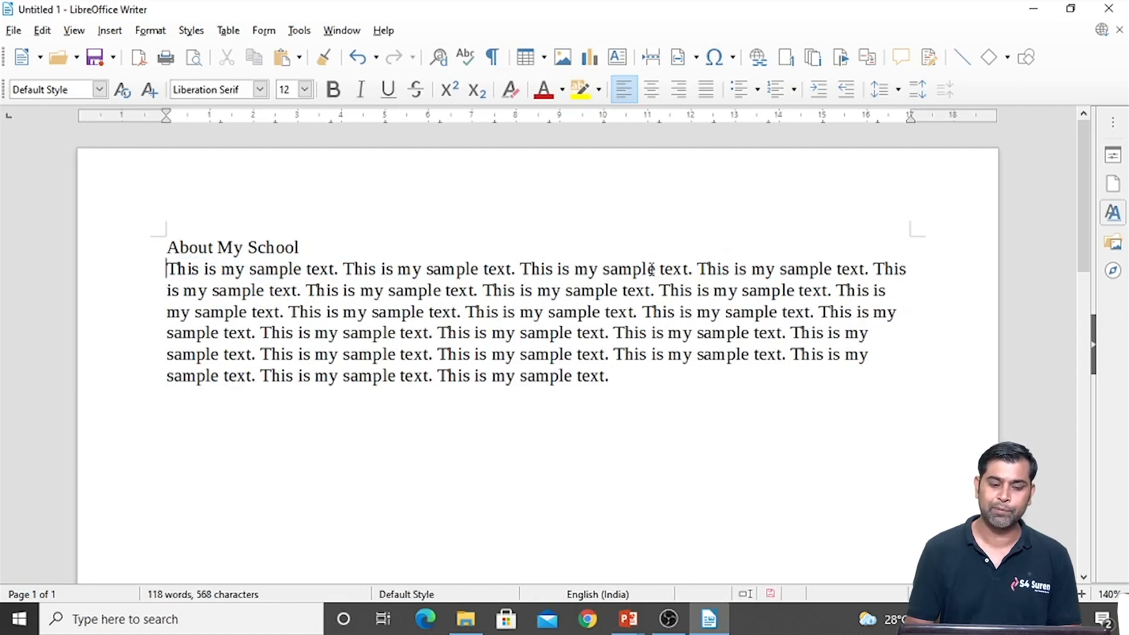
key("shift+Down")
key("shift+Down")
key("shift+Down")
key("shift+Down")
key("shift+Down")
key("shift+Down")
key("shift+Down")
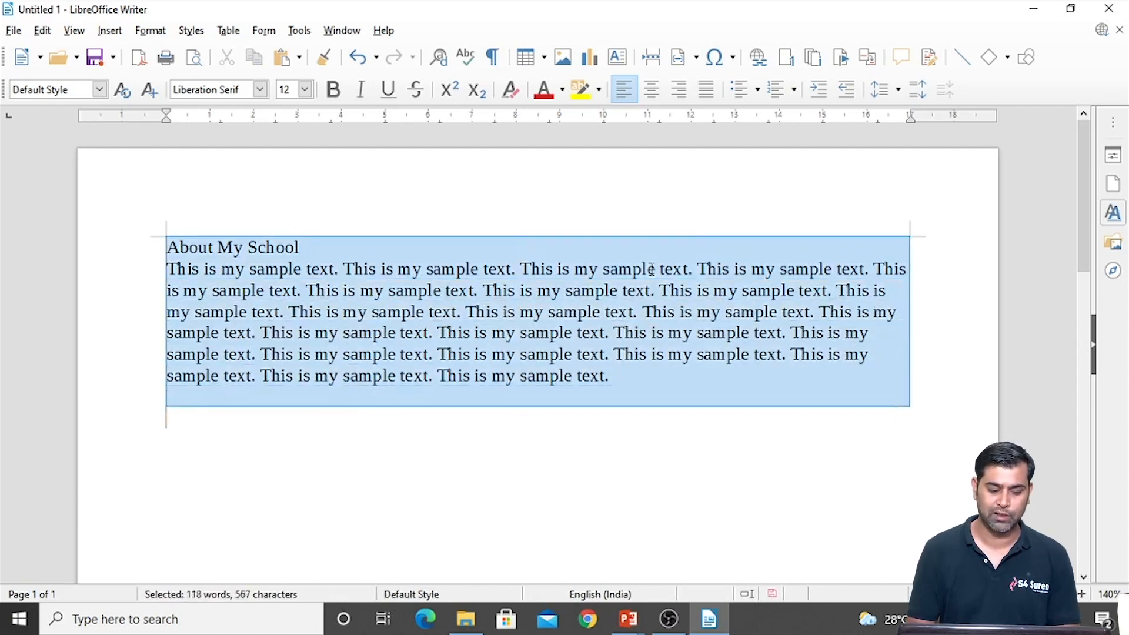
key("ctrl+c")
key("Down")
key("ctrl+v")
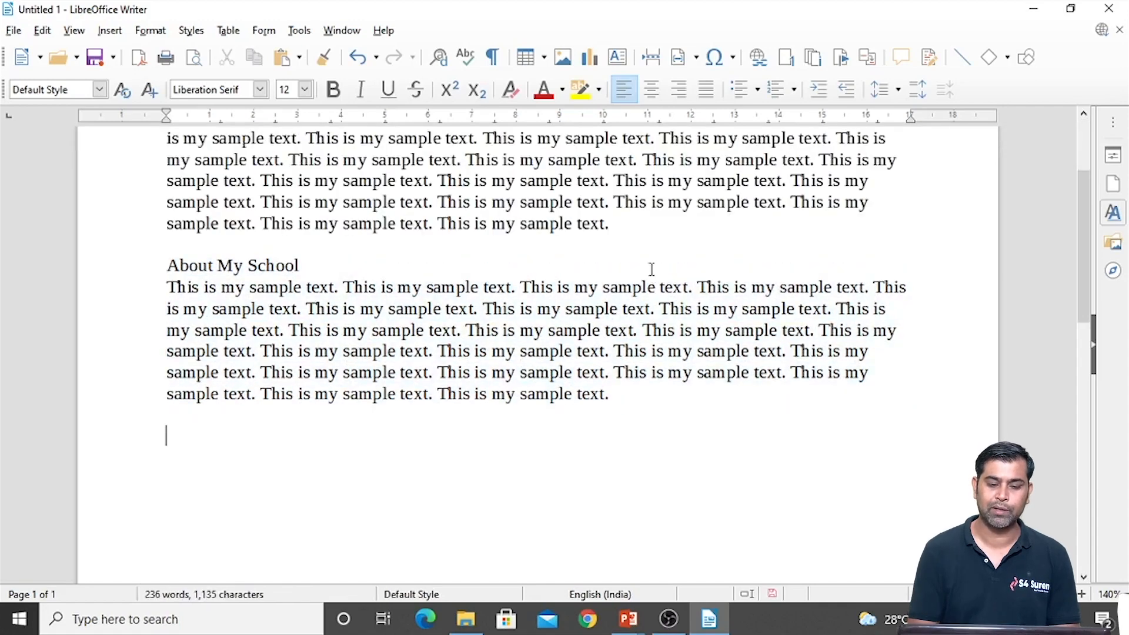
Step: Replace "School" with "Class" in the second heading so it reads "About My Class"
scroll(651, 269, "up", 3)
scroll(651, 270, "down", 2)
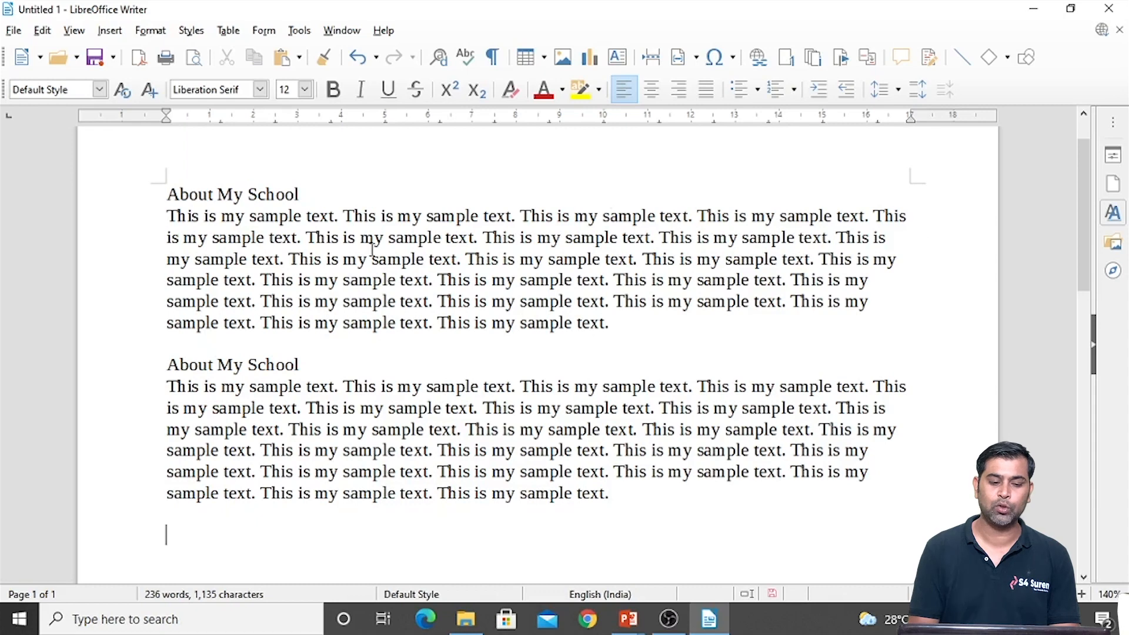
double_click(278, 356)
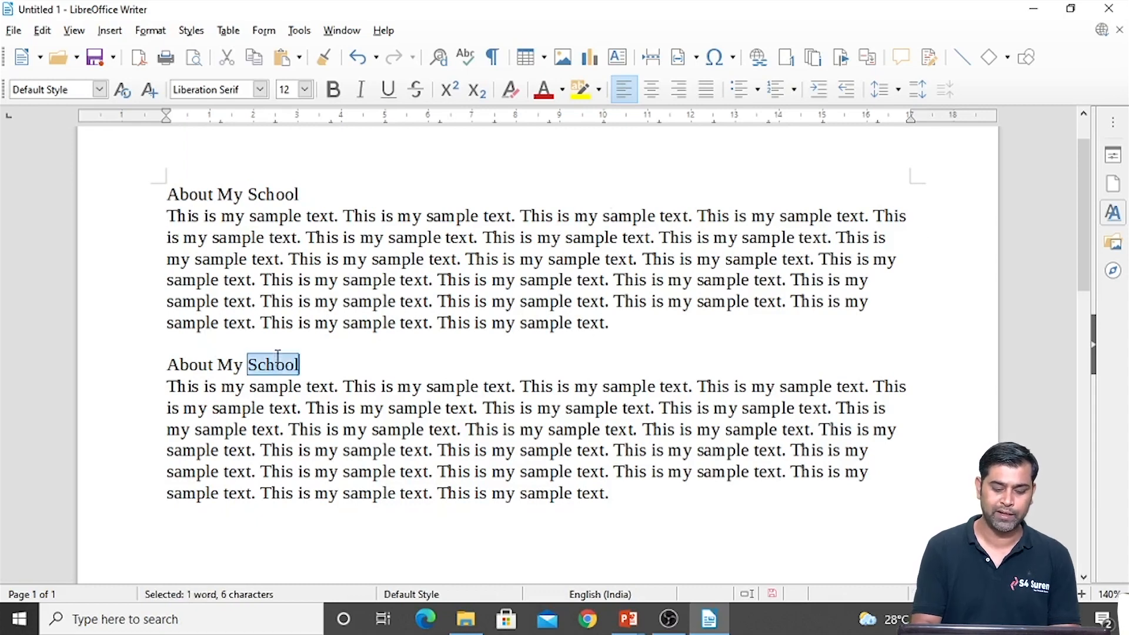
type("Class")
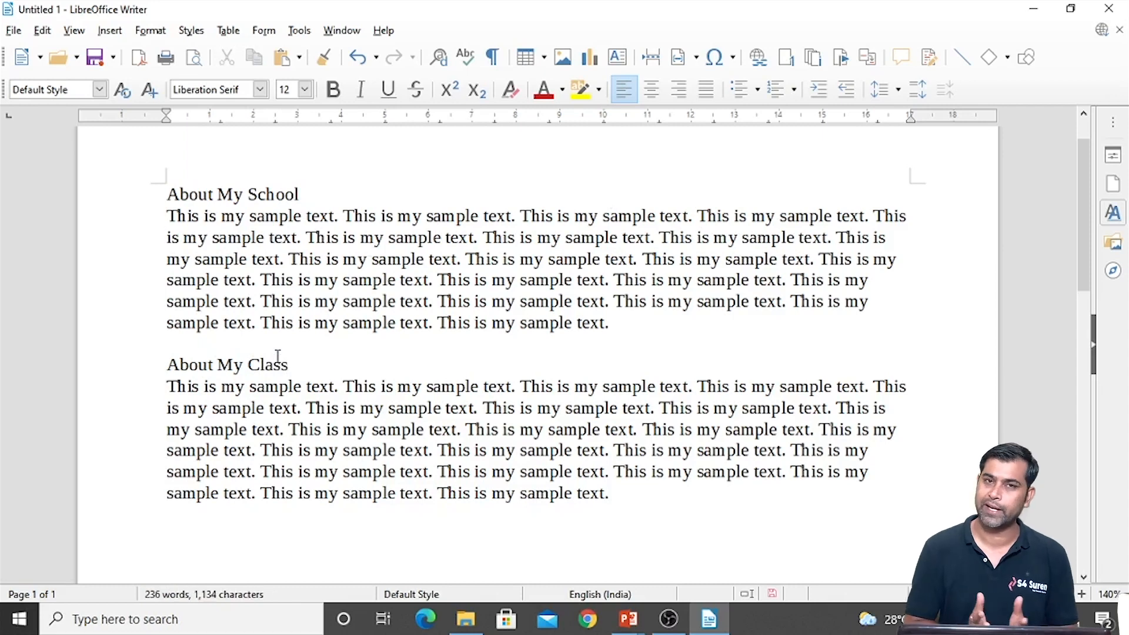
left_click(235, 258)
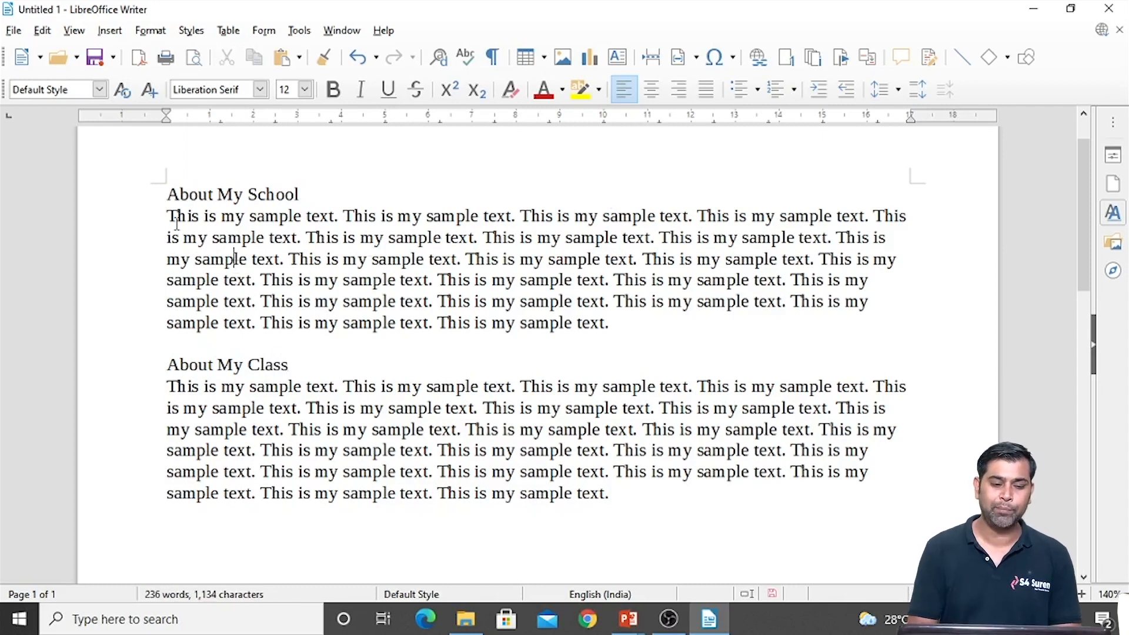
left_click_drag(298, 195, 168, 199)
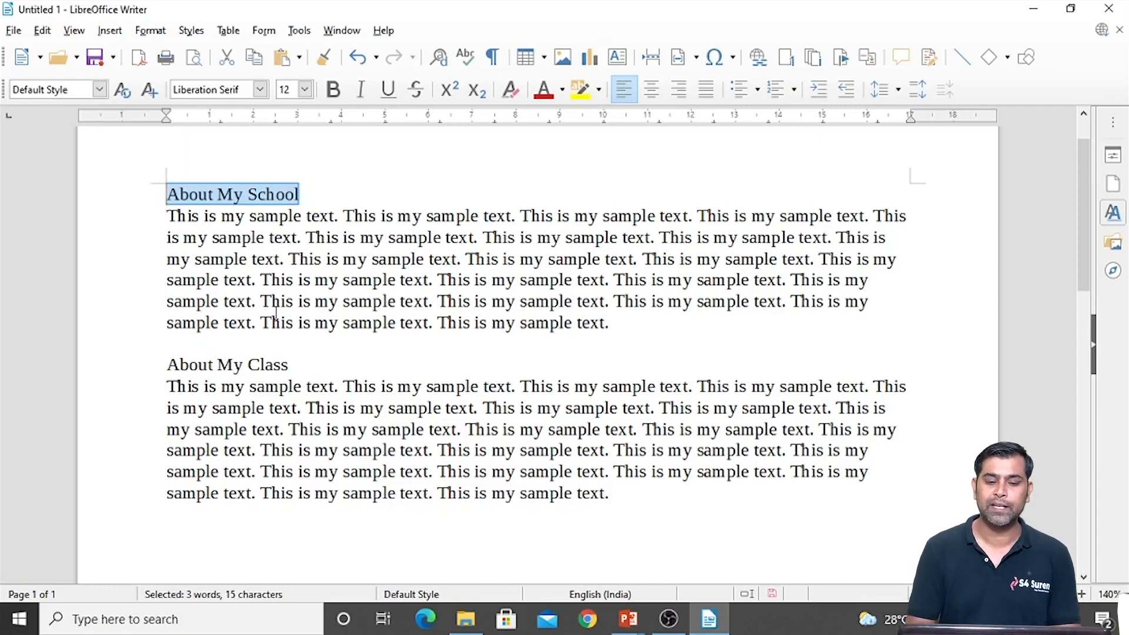
left_click(630, 336)
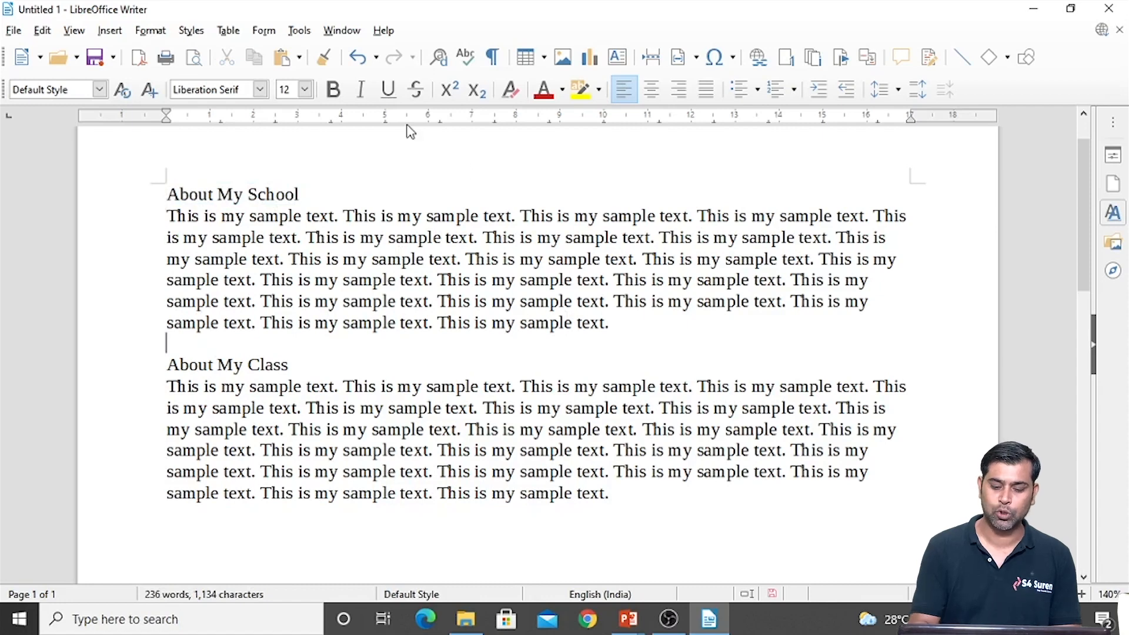
Step: Review the available paragraph, character and list styles without applying any of them
key("F11")
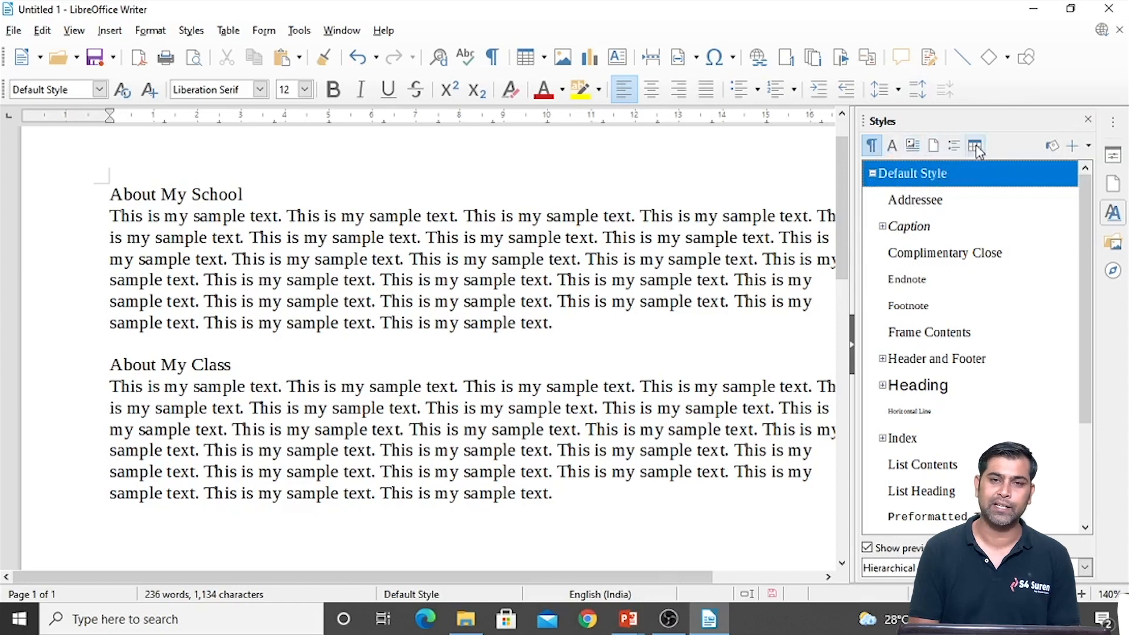
left_click(1089, 124)
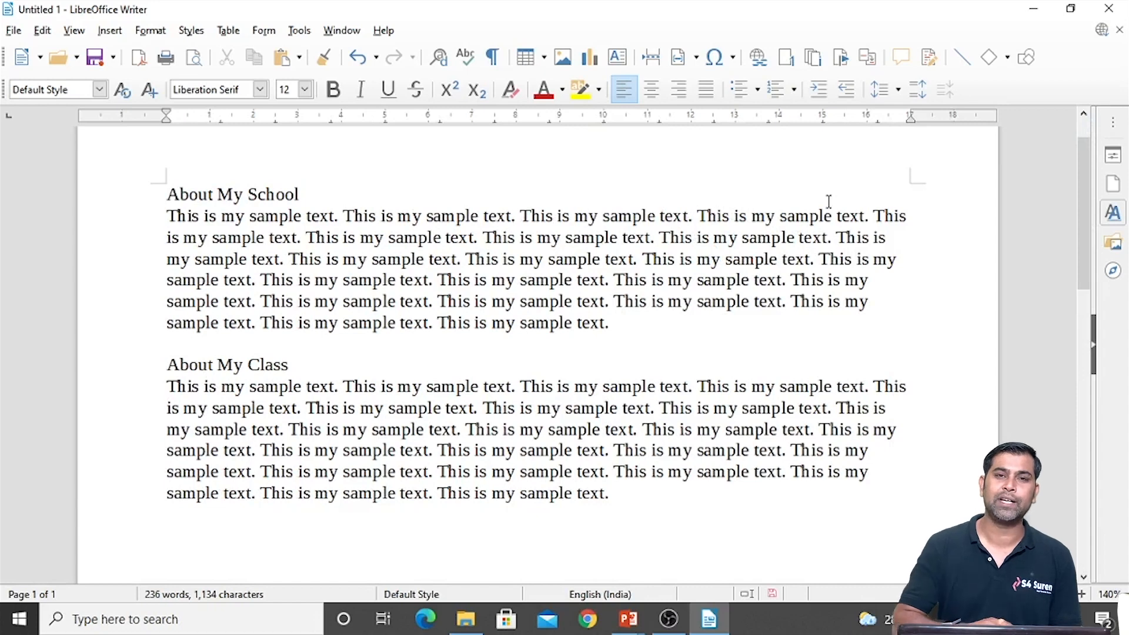
left_click(1113, 215)
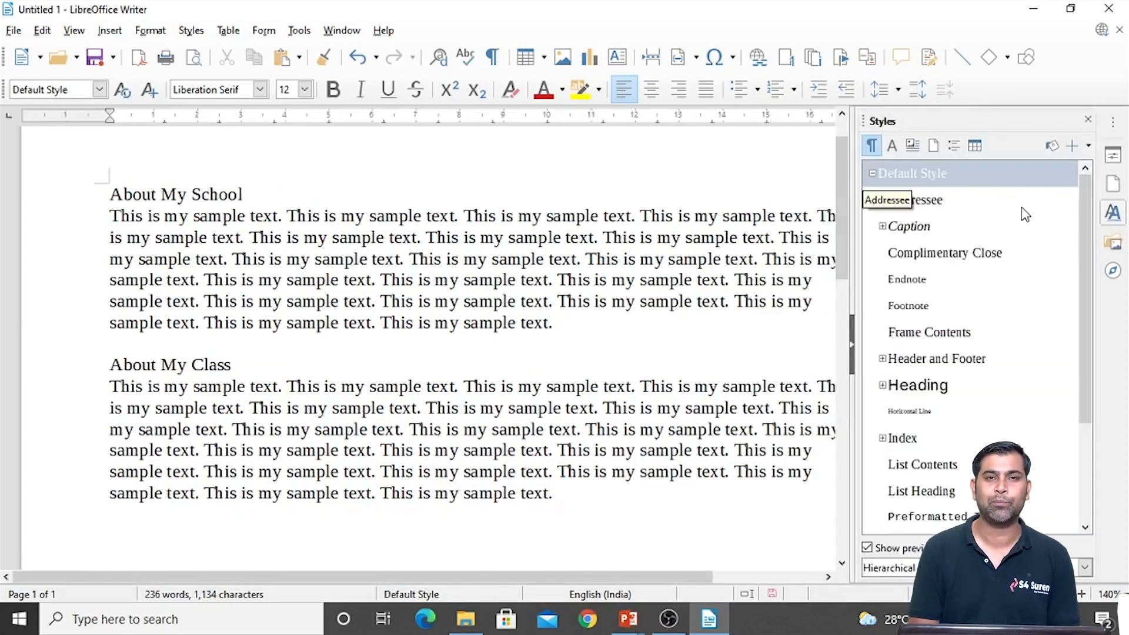
left_click(1088, 120)
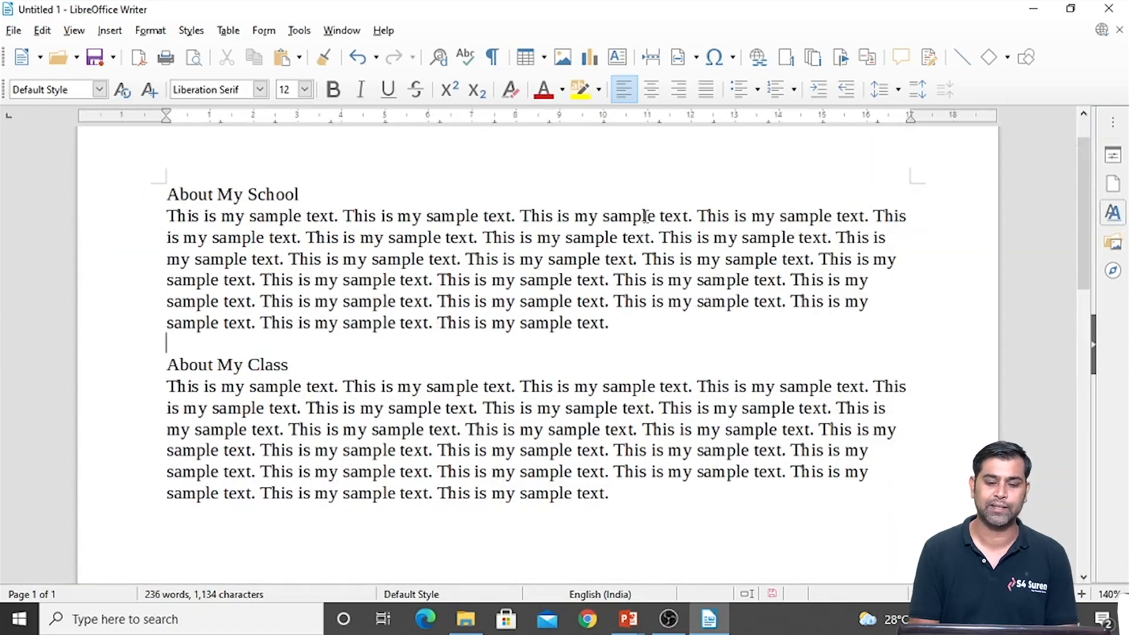
left_click(191, 33)
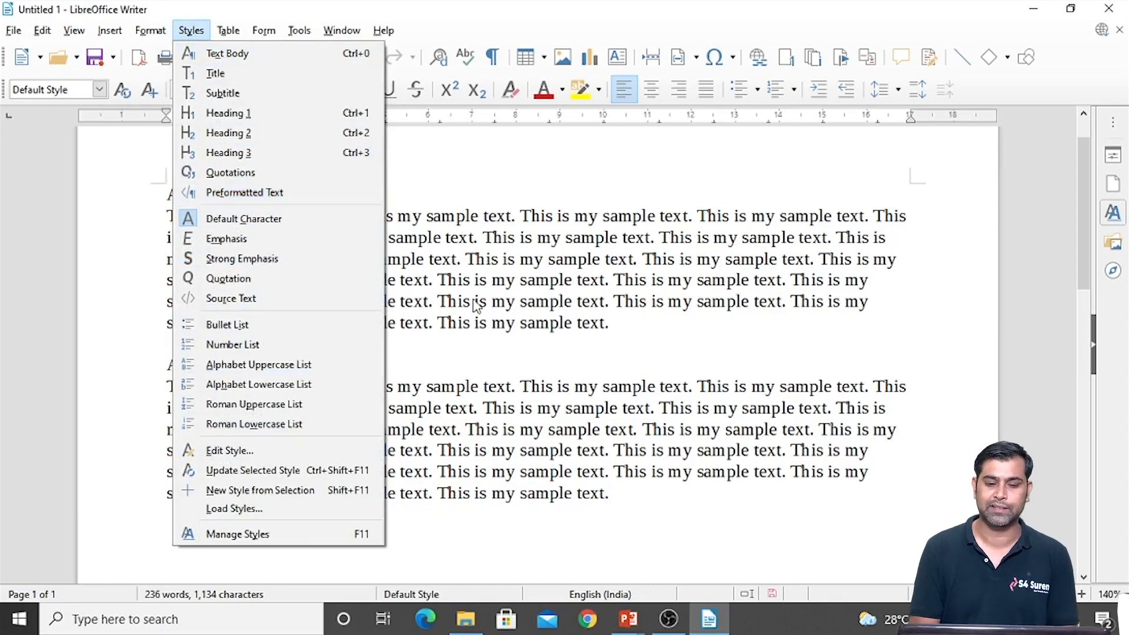
left_click(548, 284)
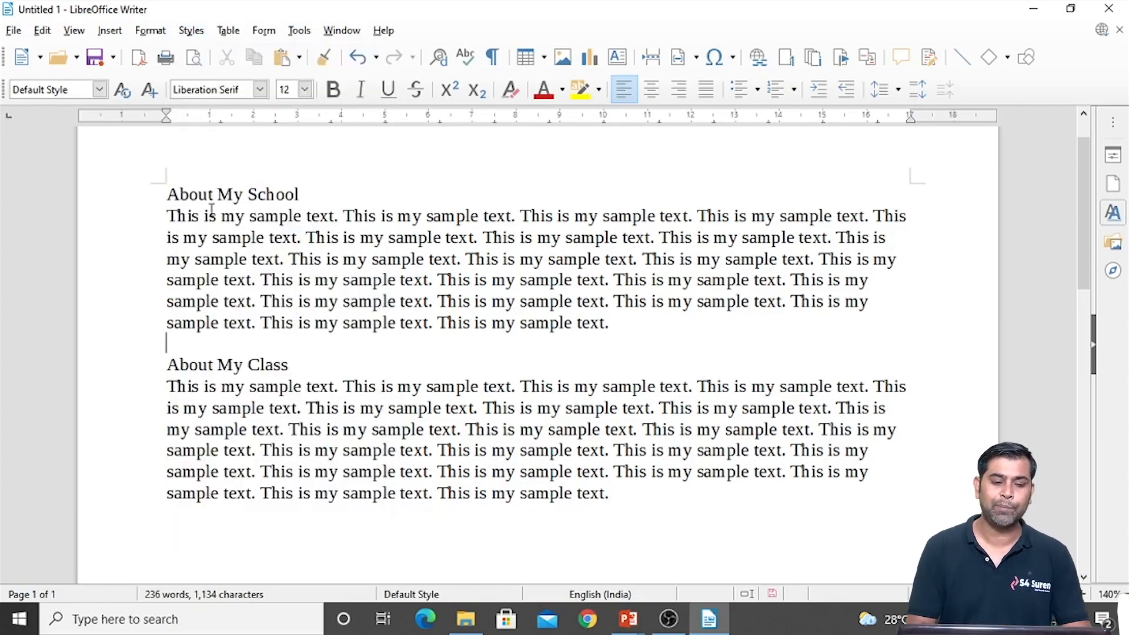
Step: Apply the Title style to the "About My School" heading
left_click_drag(165, 194, 310, 193)
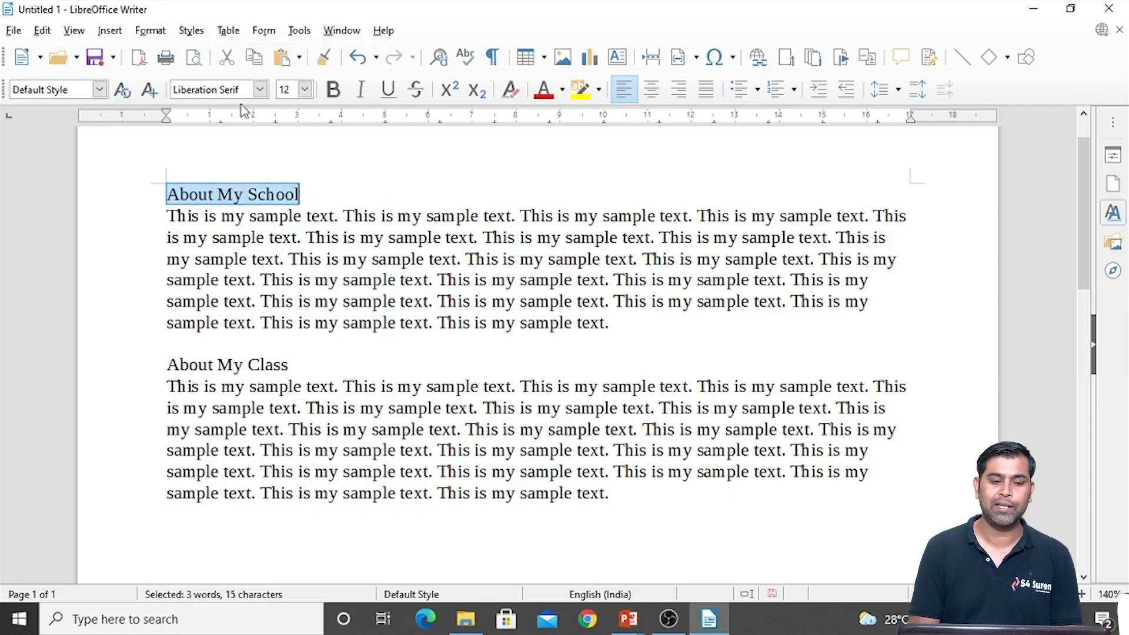
left_click(191, 30)
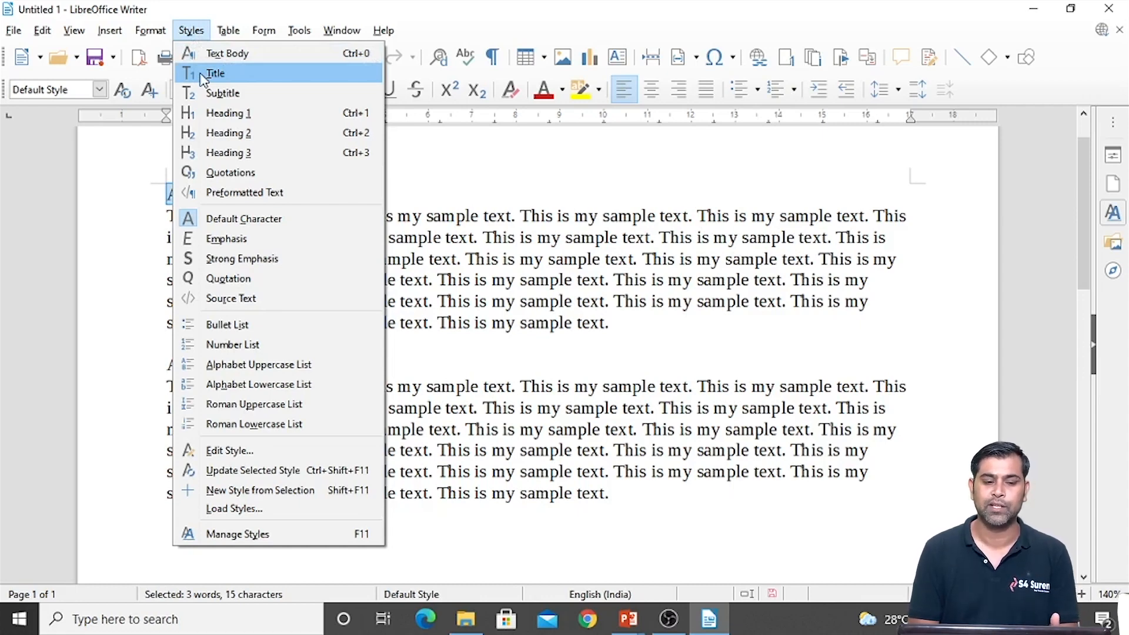
left_click(202, 74)
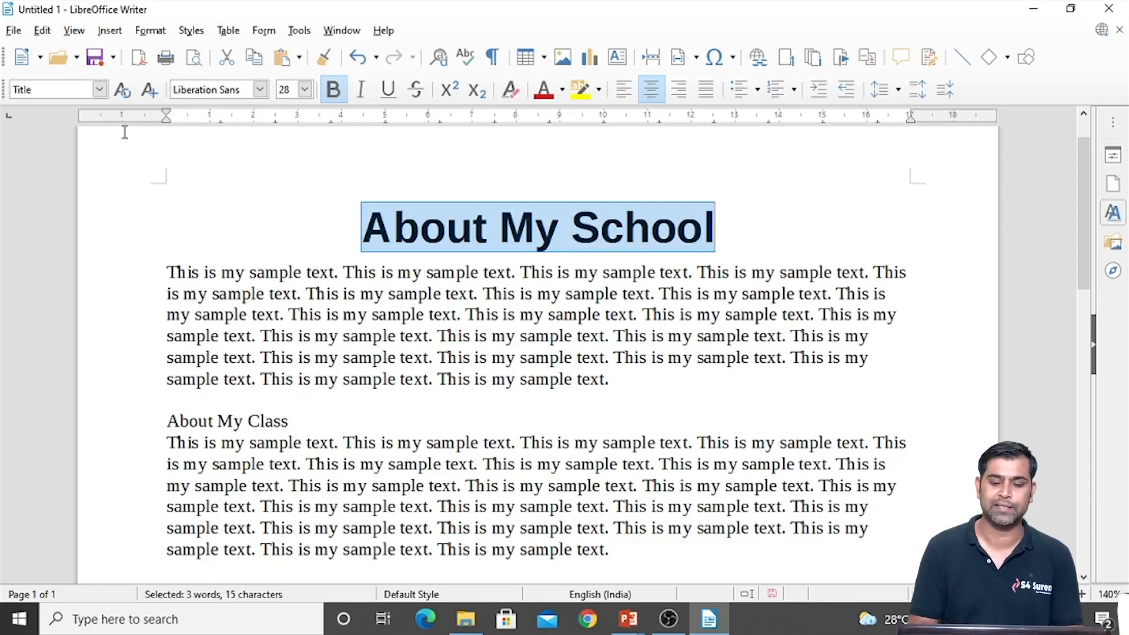
Step: Apply the Title style to the "About My Class" heading and look over both sections
left_click(289, 296)
left_click_drag(307, 418, 166, 428)
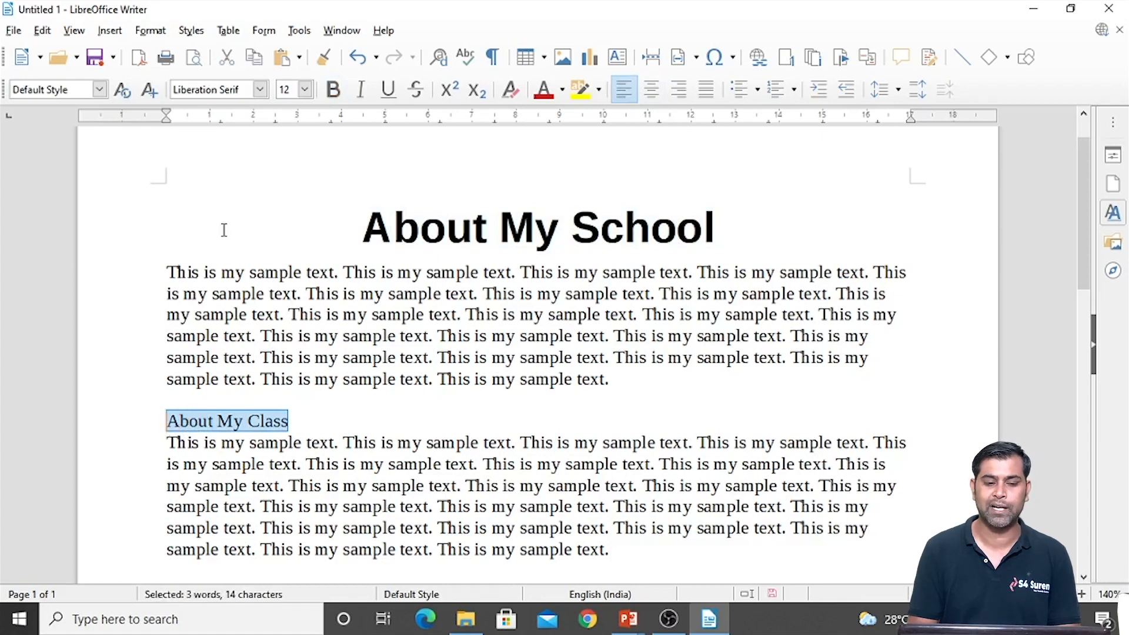
left_click(190, 32)
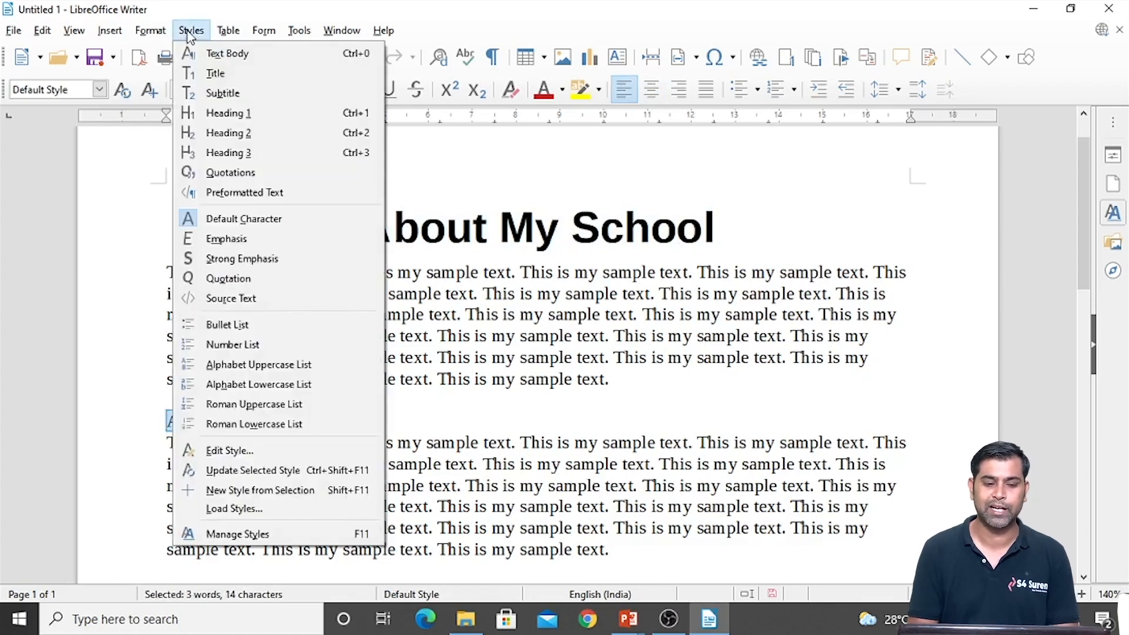
left_click(200, 75)
left_click(301, 262)
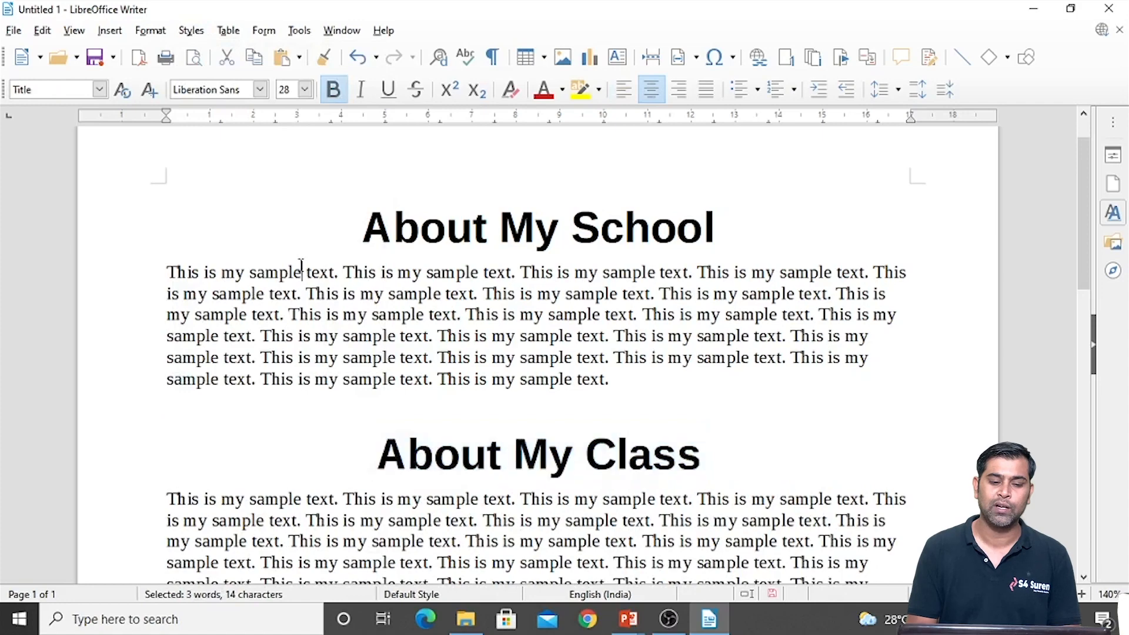
scroll(300, 265, "down", 3)
scroll(301, 265, "up", 2)
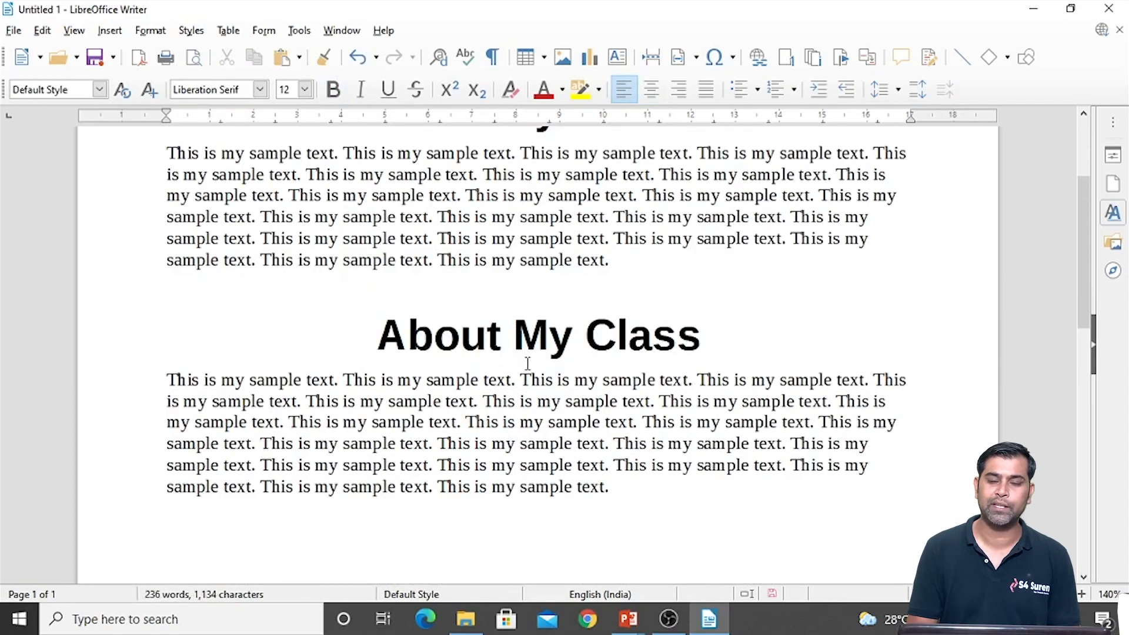
scroll(528, 363, "up", 5)
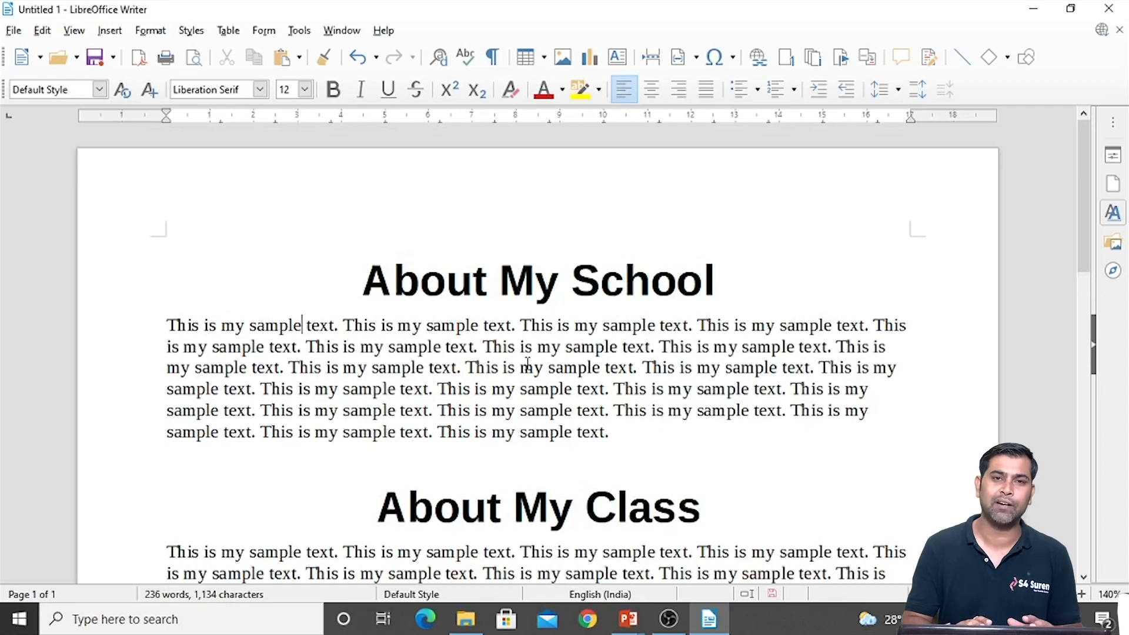
Step: Undo the Title style on both headings and clear the text selection
key("ctrl+z")
key("ctrl+z")
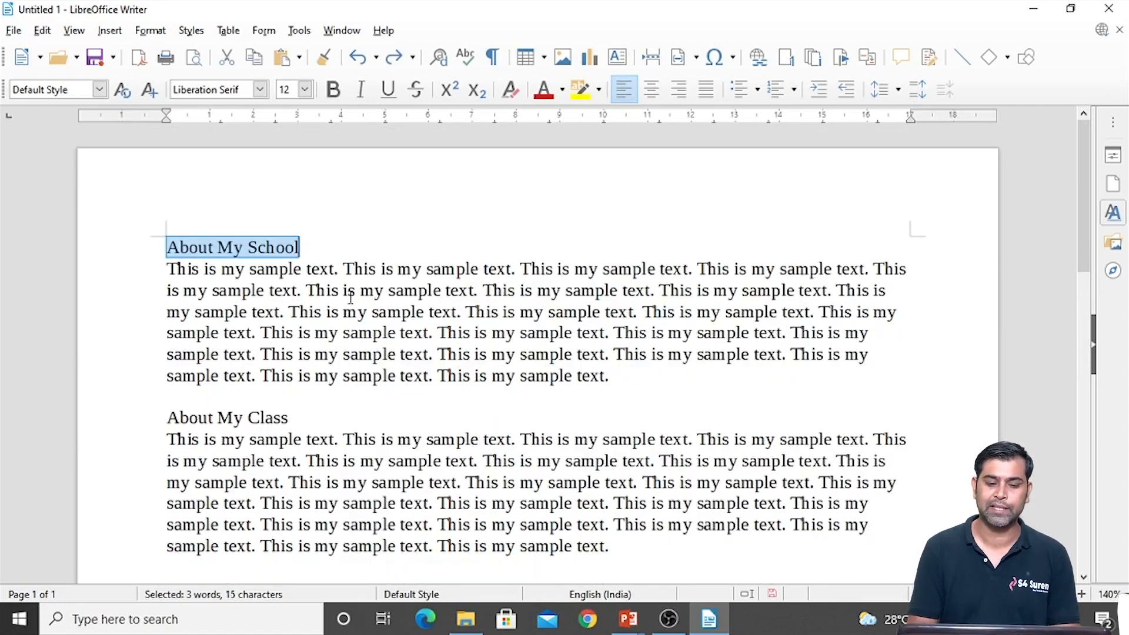
left_click(349, 293)
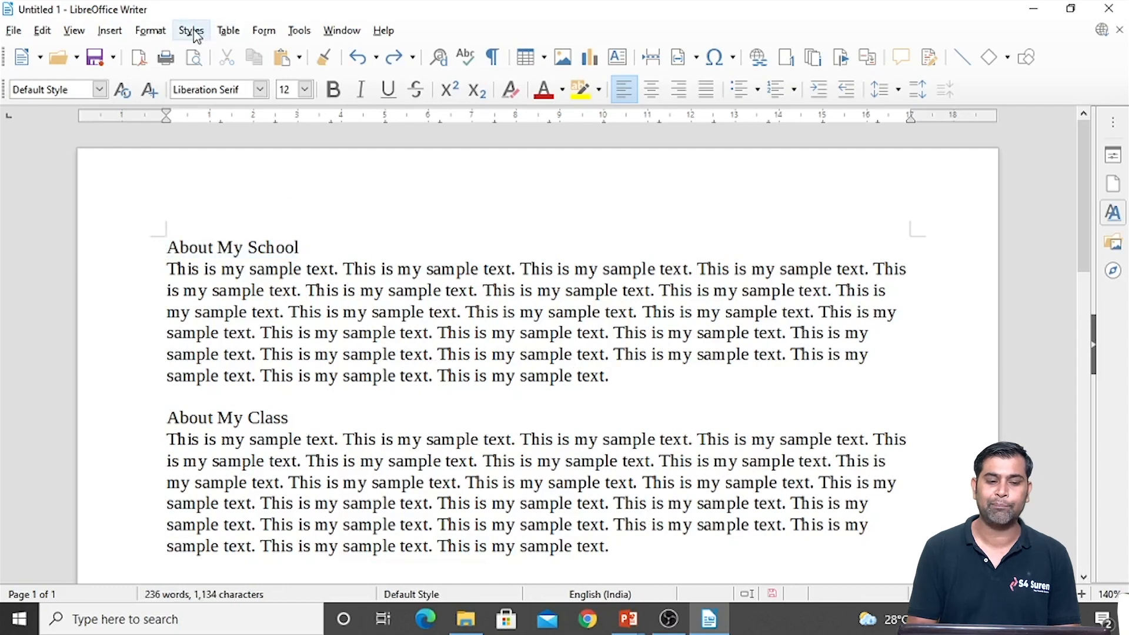
Step: Show the document's full set of styles and apply the Title paragraph style to the "About My School" heading
left_click(193, 32)
key("Escape")
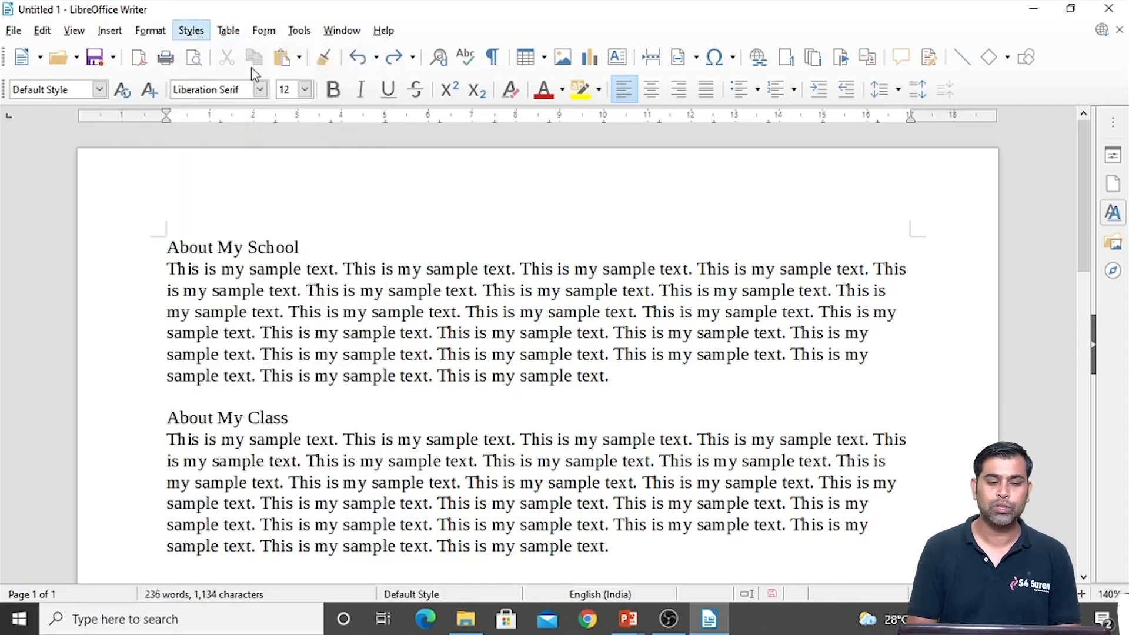
left_click(303, 246)
left_click_drag(305, 241, 170, 243)
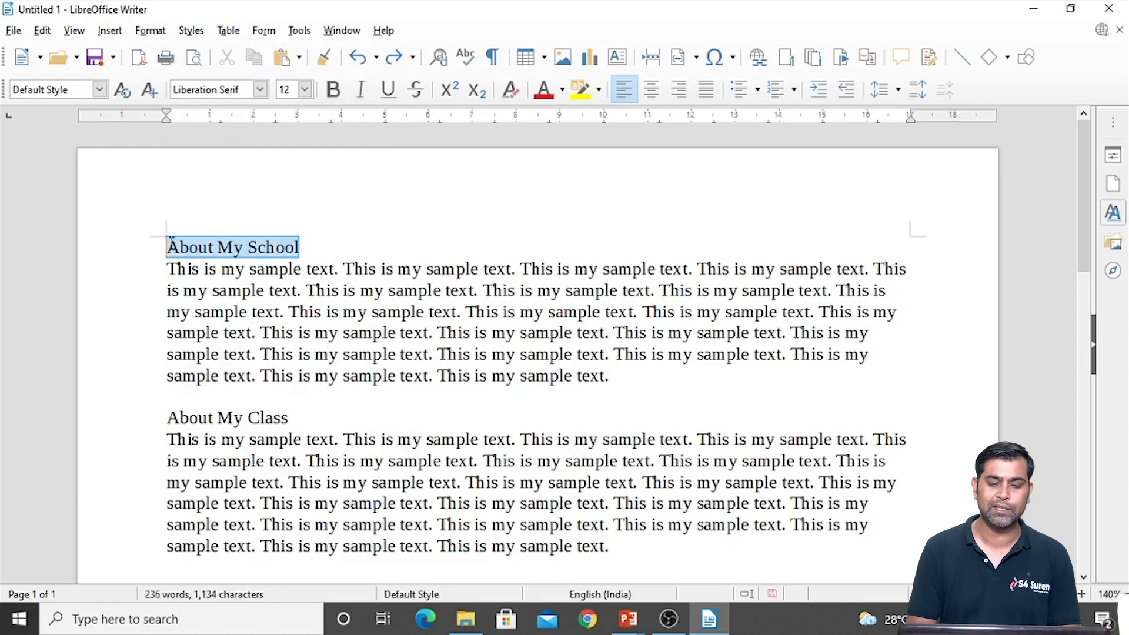
left_click(1114, 218)
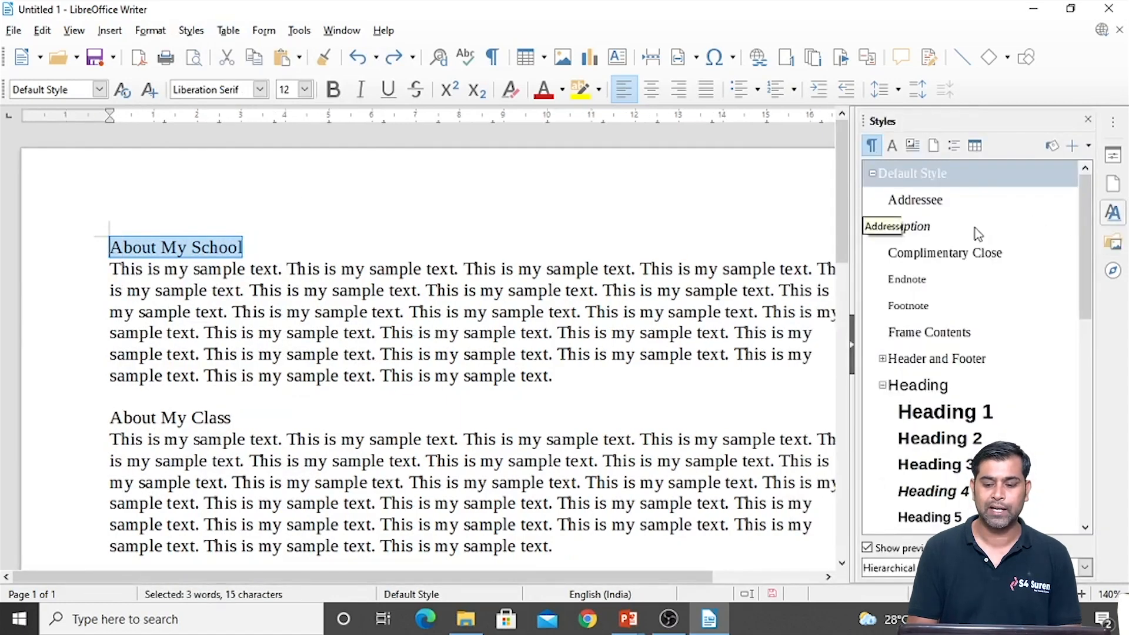
scroll(944, 357, "down", 6)
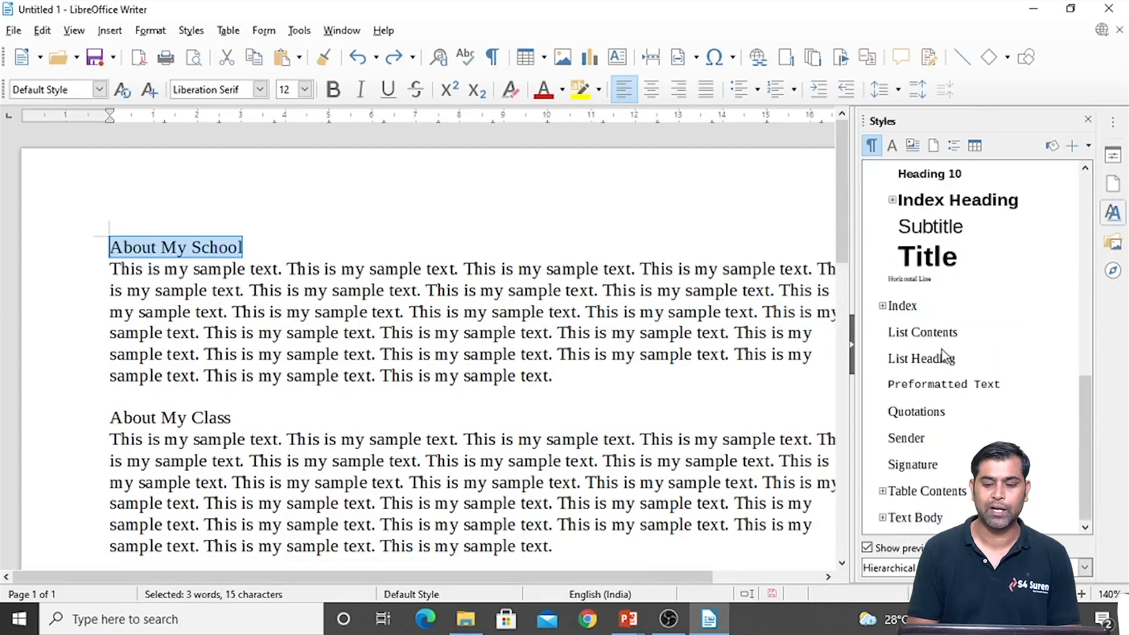
left_click(927, 265)
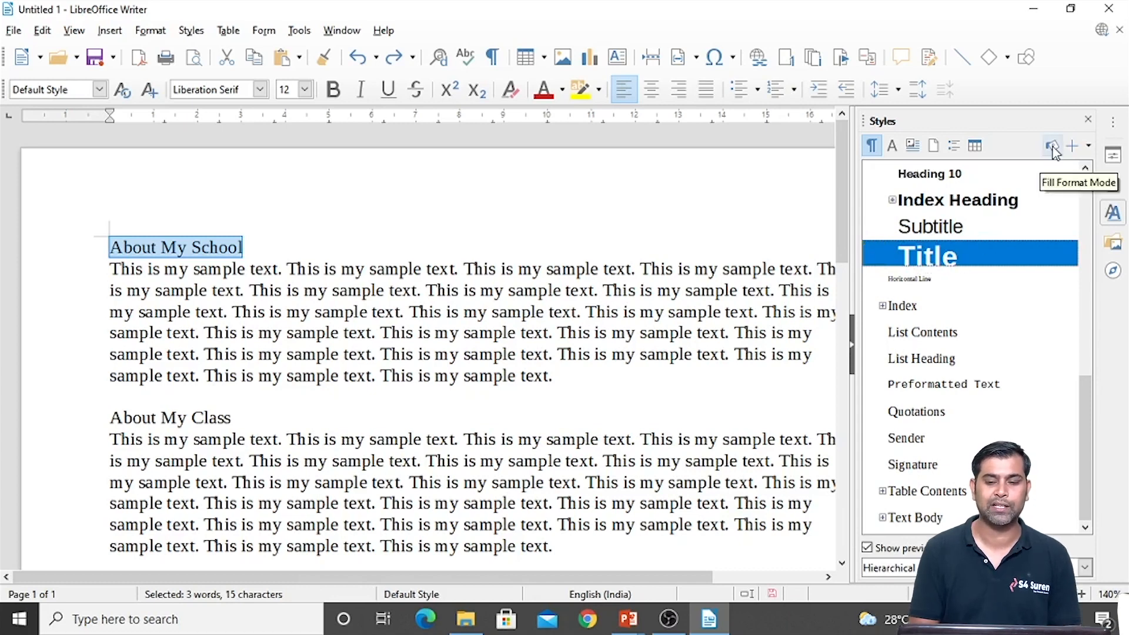
double_click(964, 255)
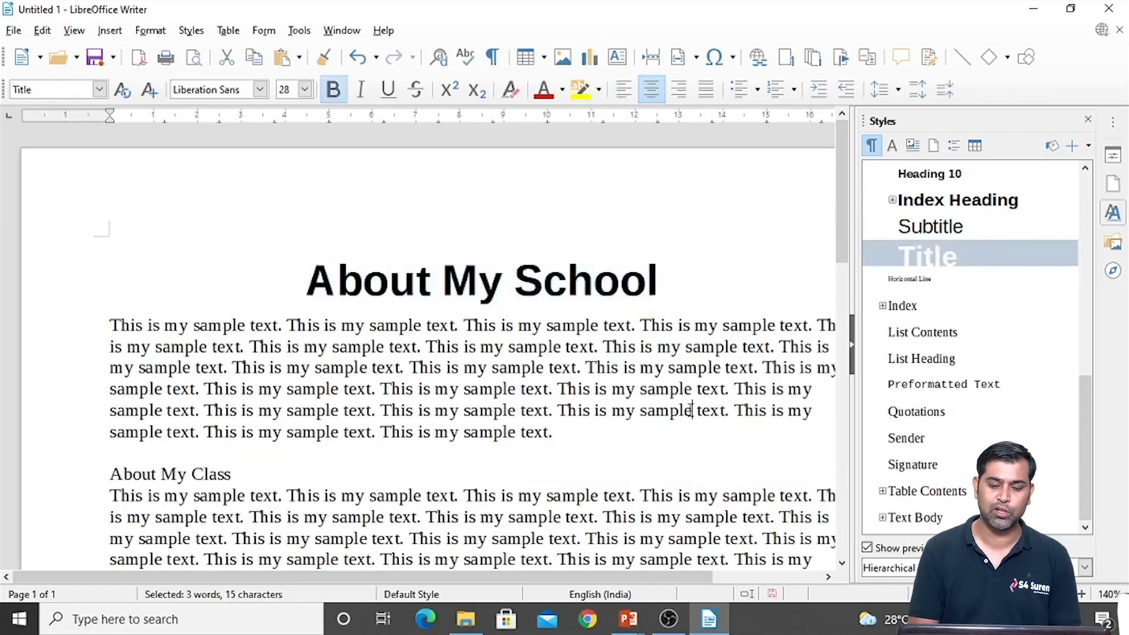
left_click(692, 410)
Step: Apply the Title paragraph style to the "About My Class" heading and look over both sections
scroll(692, 410, "down", 5)
left_click_drag(239, 304, 65, 312)
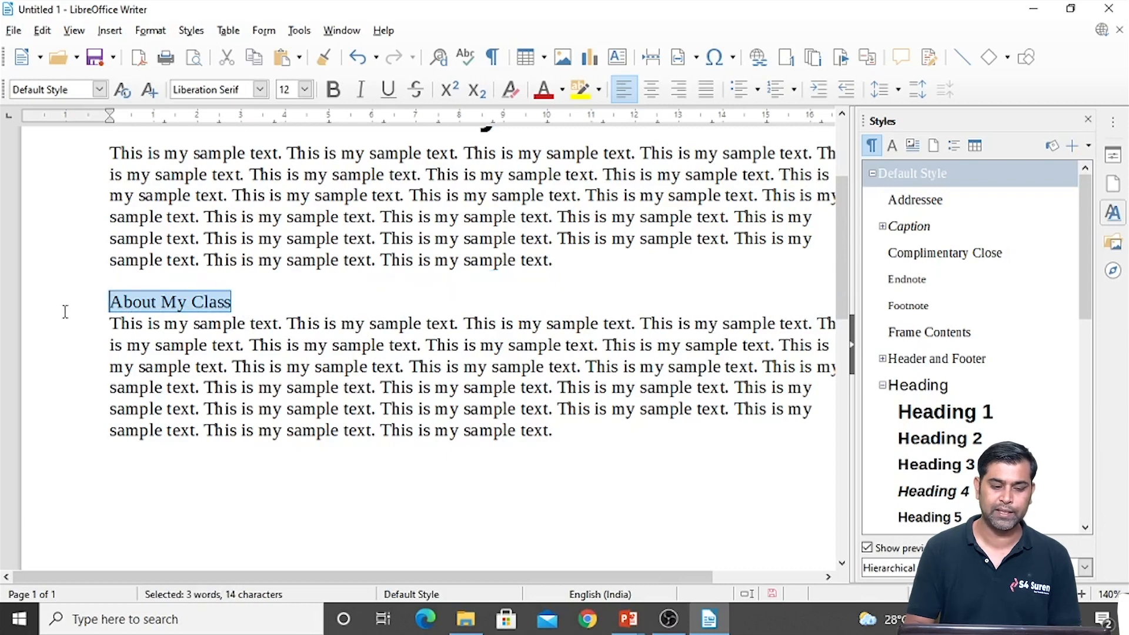
scroll(926, 335, "down", 4)
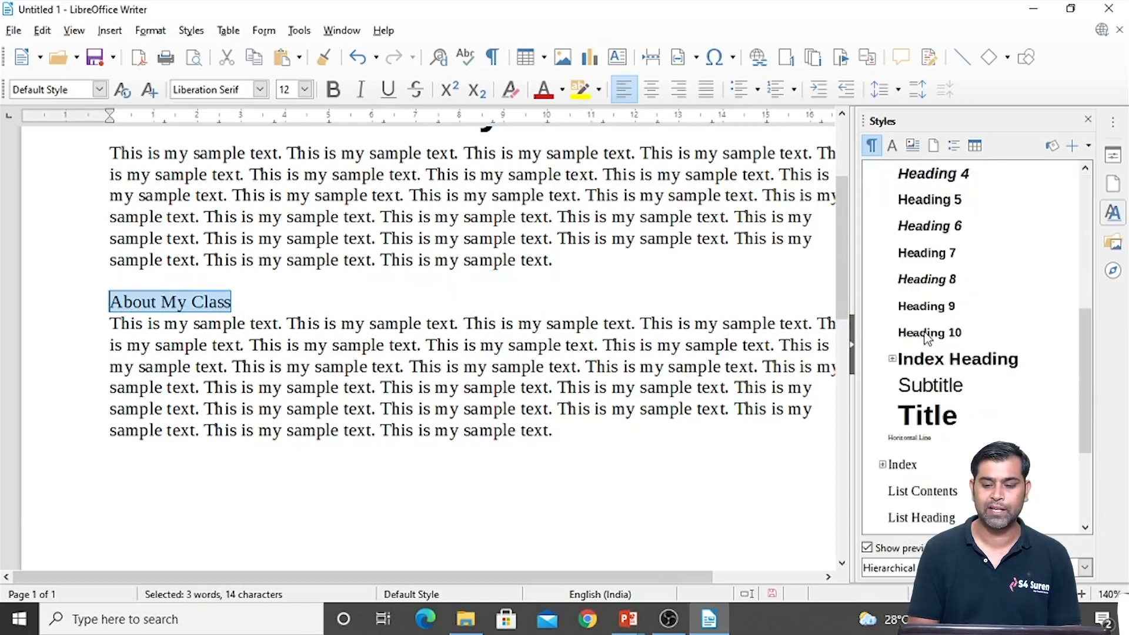
left_click(921, 419)
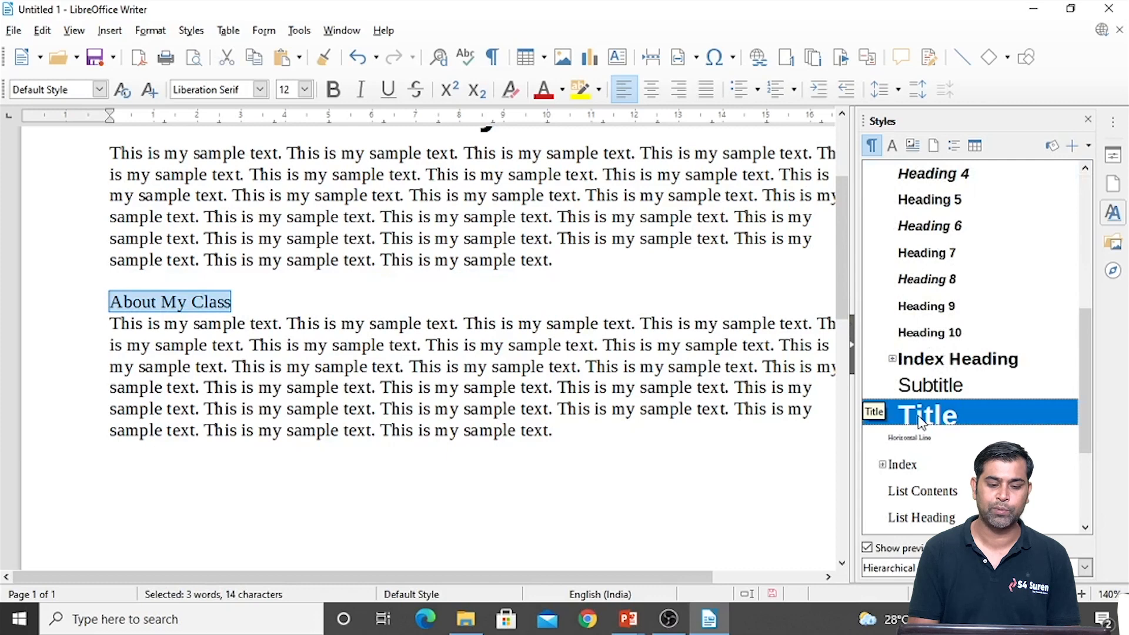
double_click(968, 408)
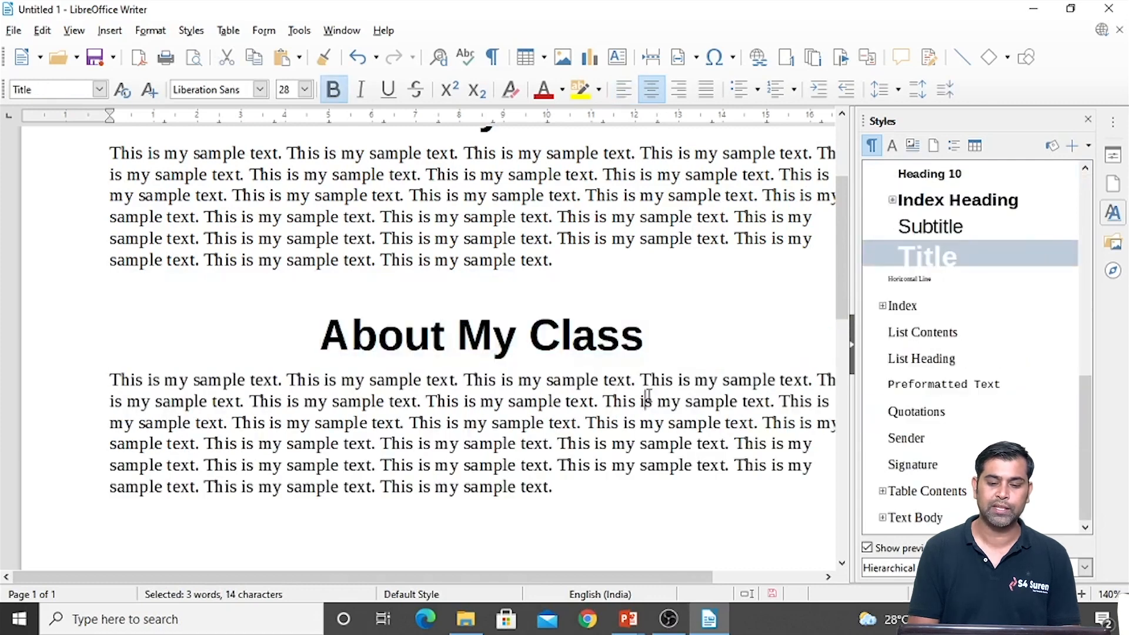
left_click(648, 395)
scroll(647, 396, "up", 2)
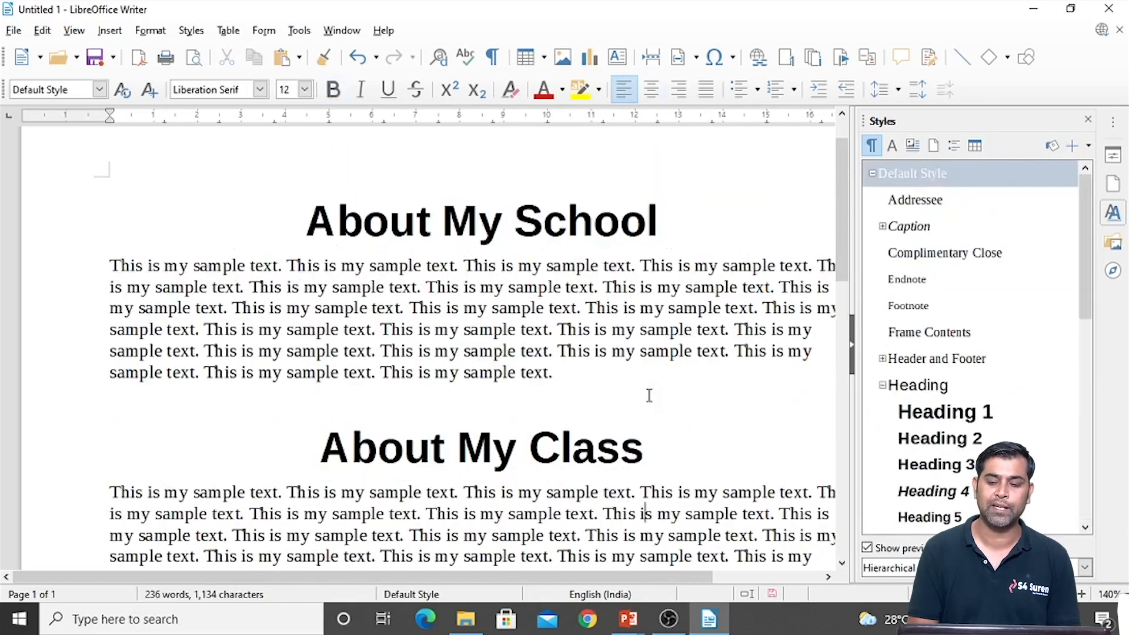
scroll(859, 249, "down", 3)
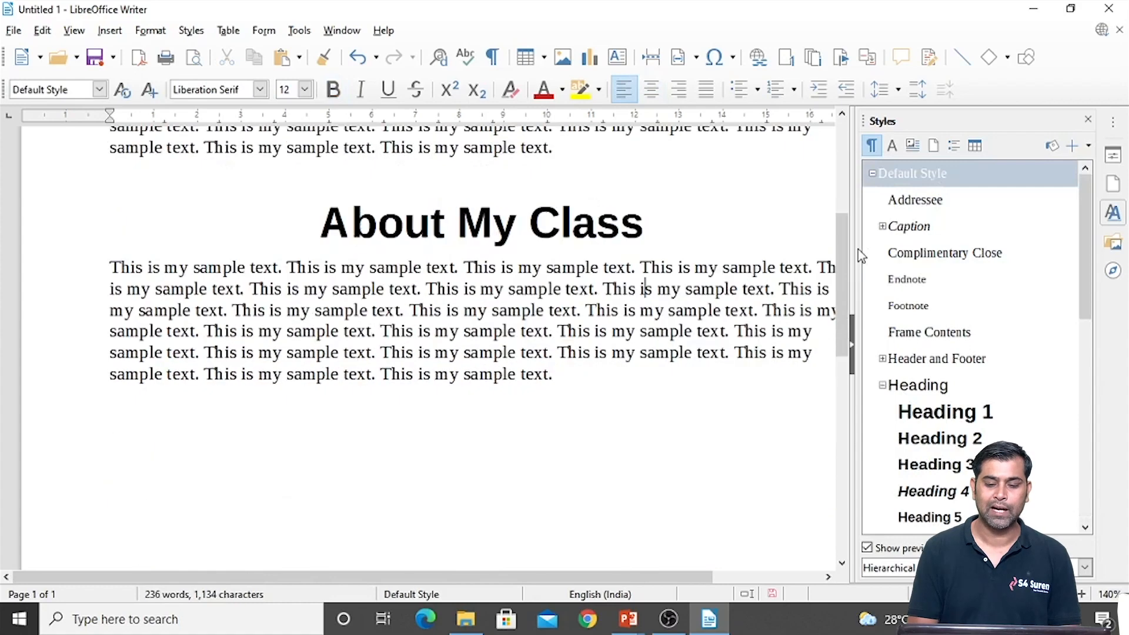
scroll(858, 250, "up", 2)
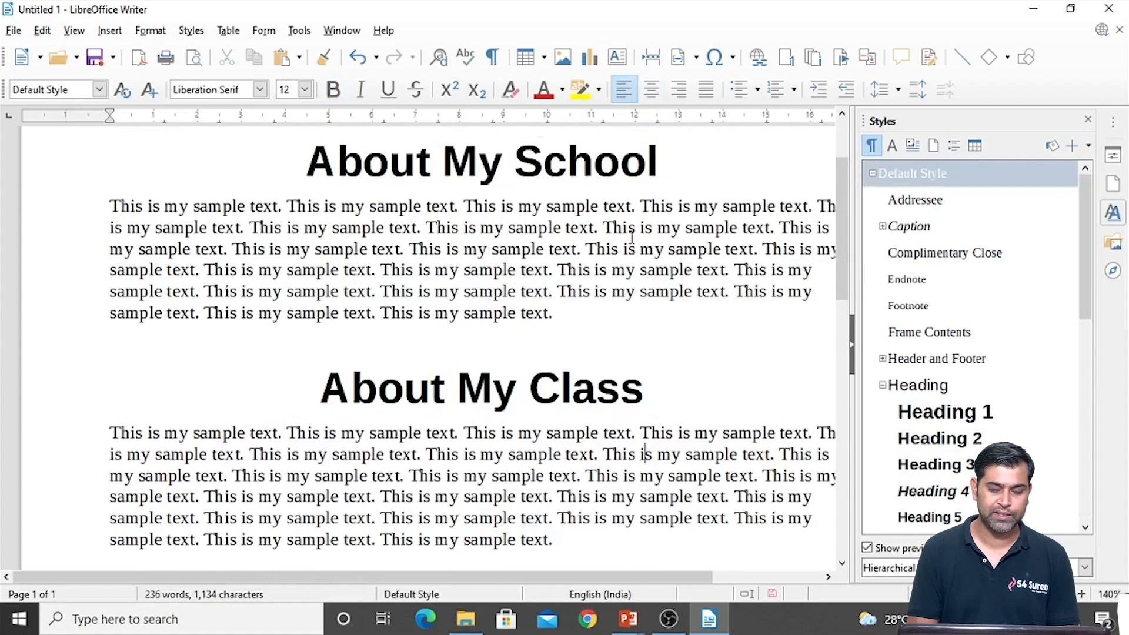
Step: Undo the Title paragraph style on both headings and deselect the text
key("ctrl+z")
key("ctrl+z")
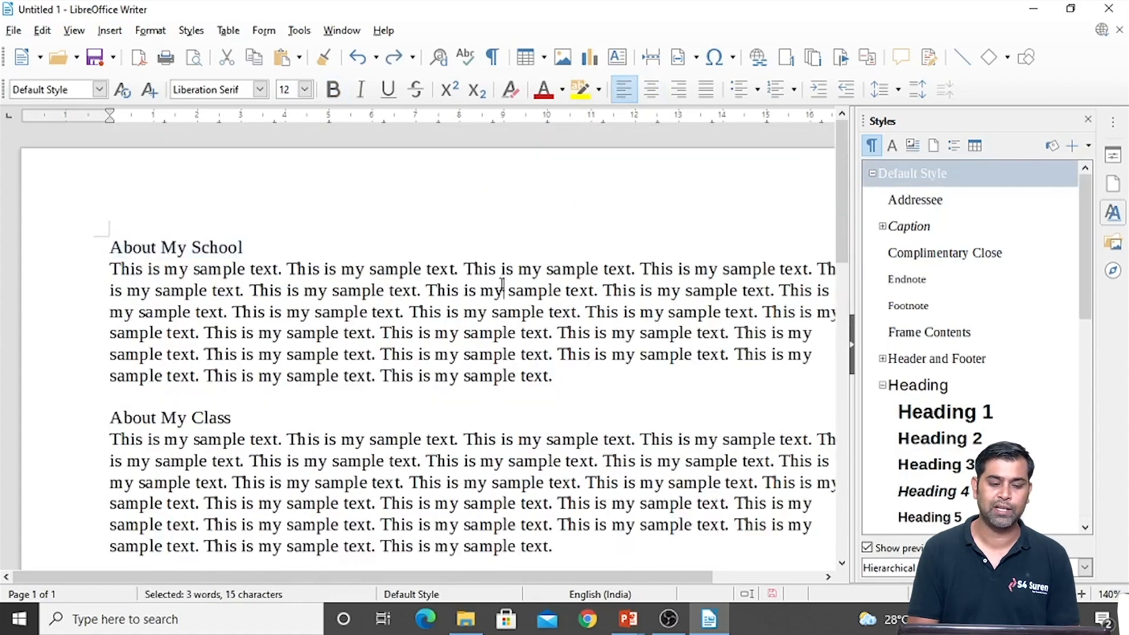
left_click(497, 268)
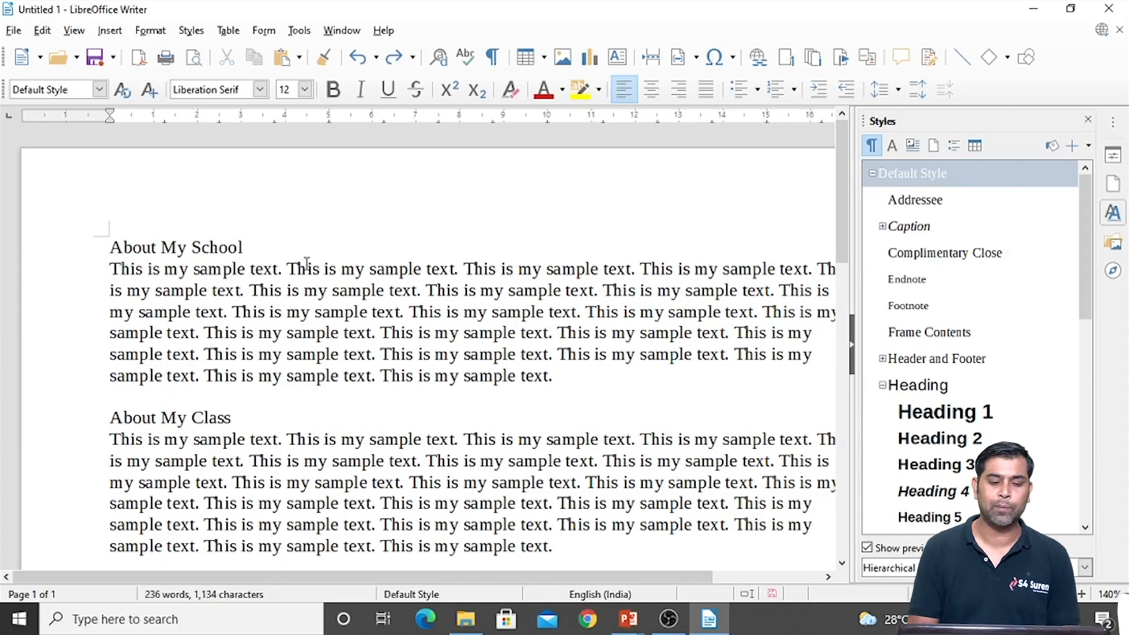
Step: Apply the Title style to the "About My School" heading using Fill Format Mode
left_click_drag(249, 246, 113, 252)
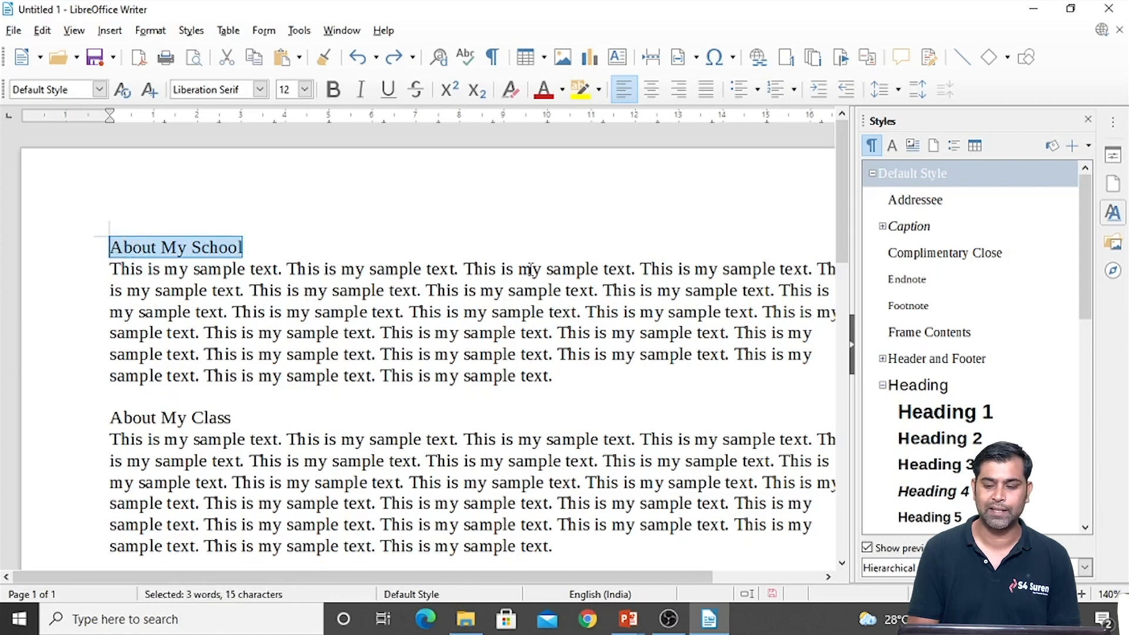
scroll(989, 256, "down", 6)
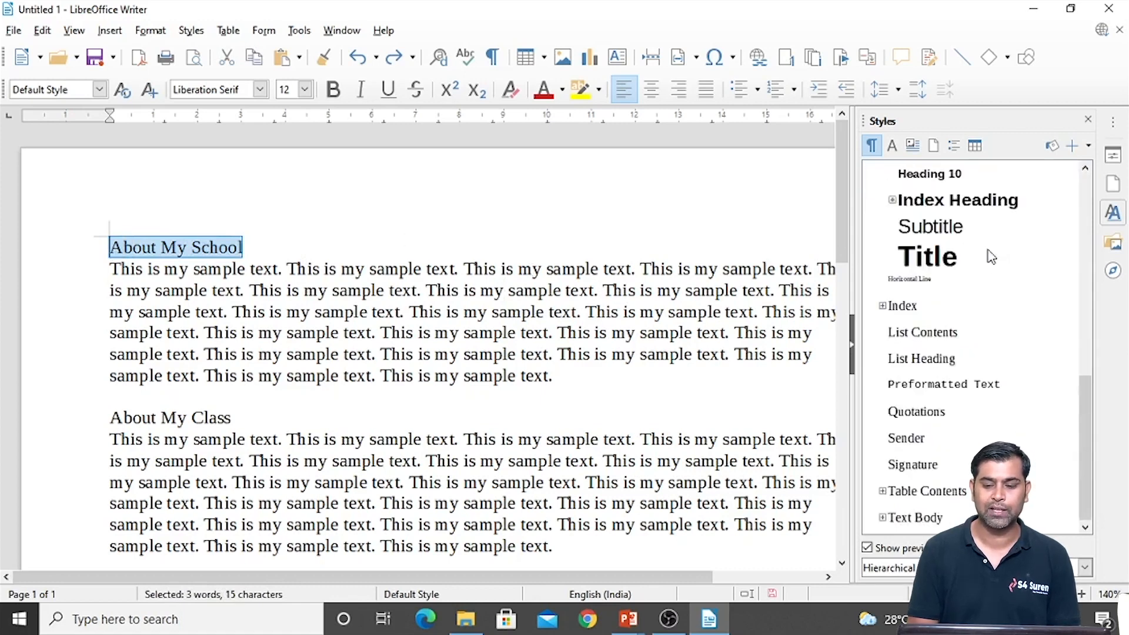
left_click(929, 264)
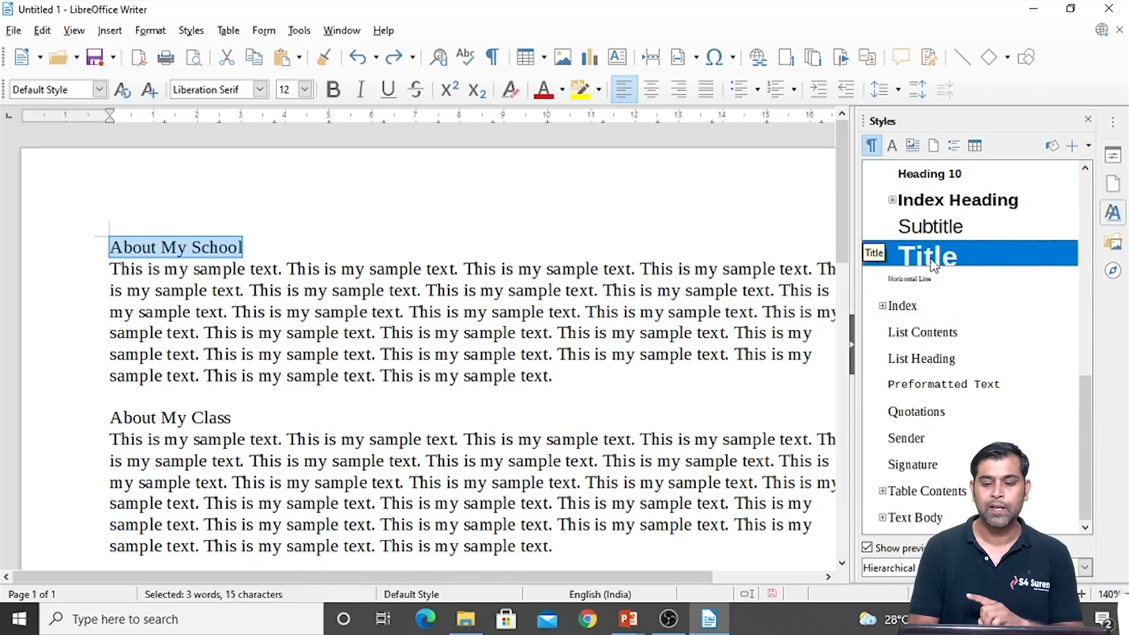
left_click(1052, 147)
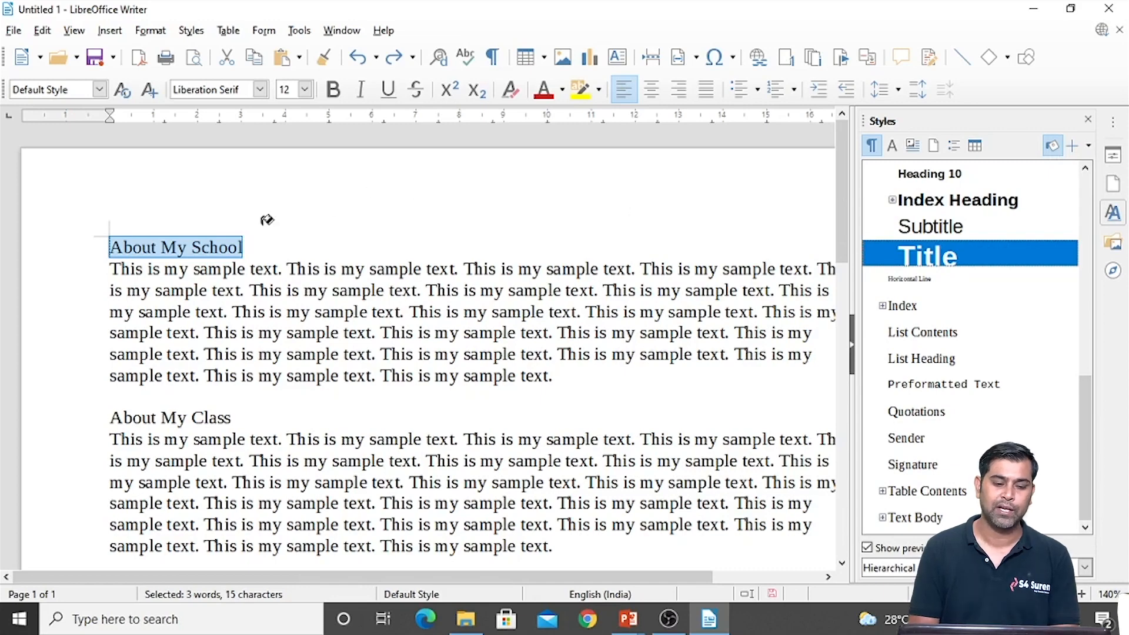
left_click(213, 235)
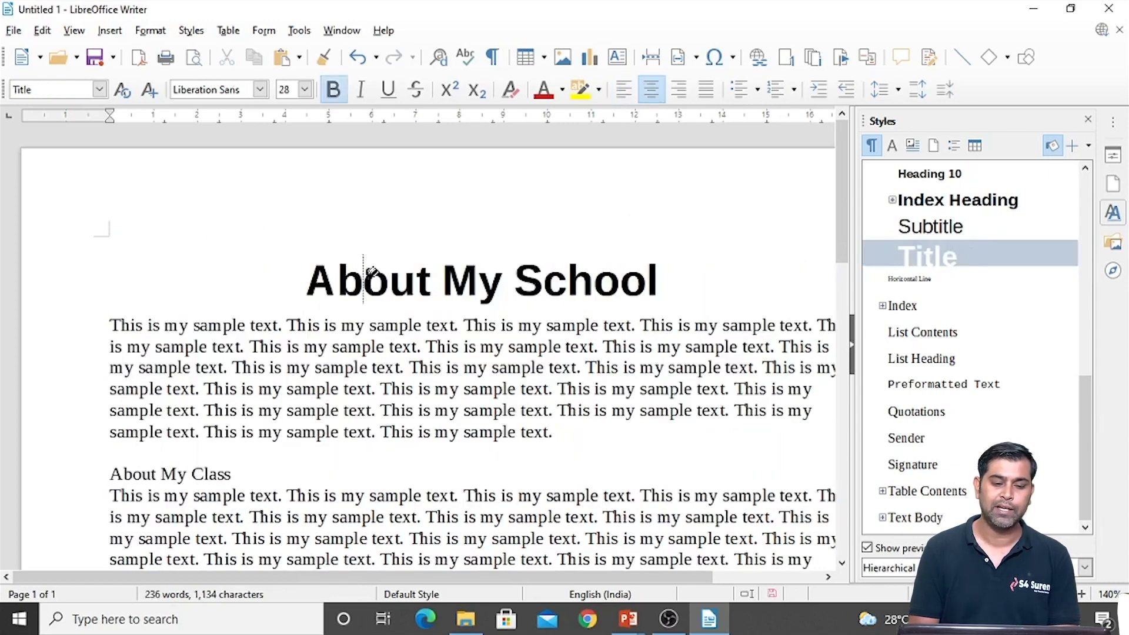
Step: Fill the "About My Class" heading with the Title style as well and look over both headings
scroll(368, 270, "down", 3)
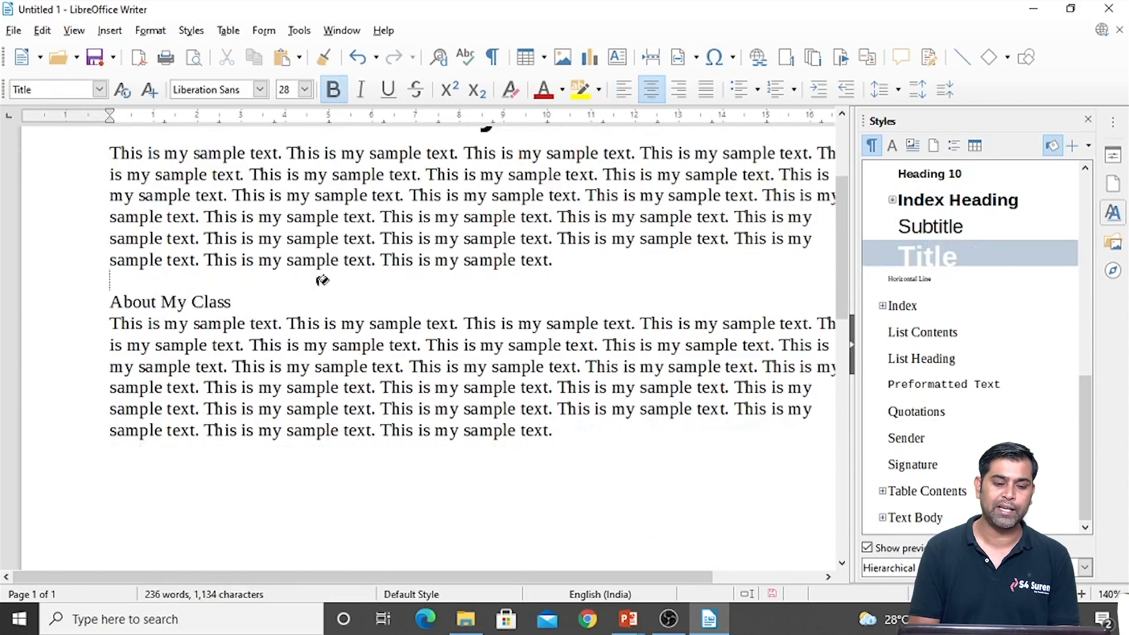
left_click(177, 297)
left_click(444, 328)
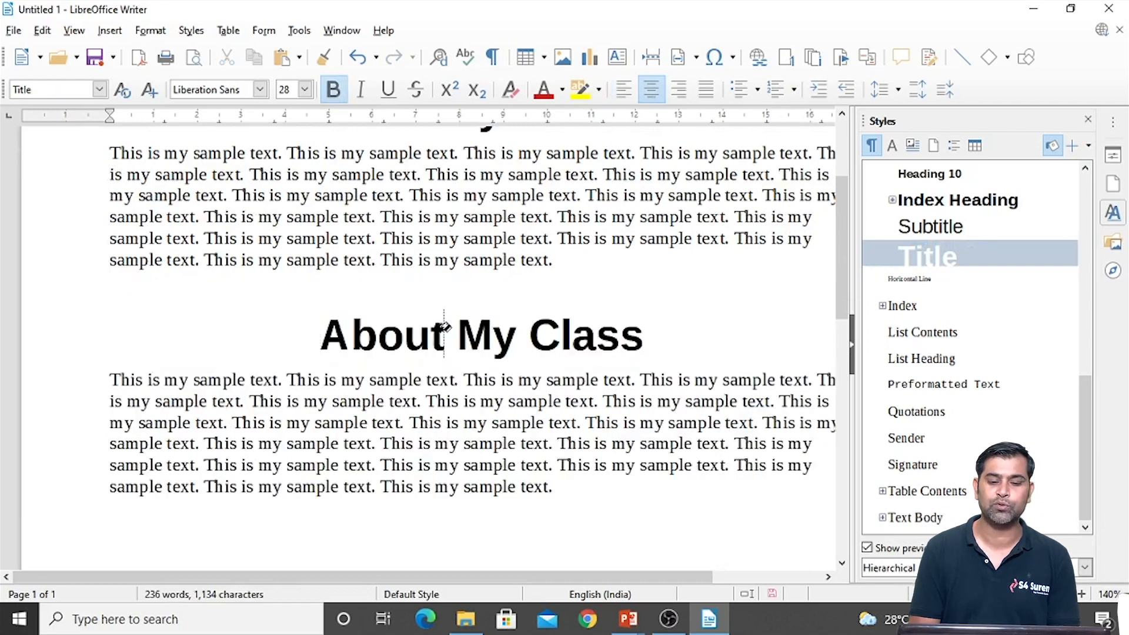
scroll(444, 329, "up", 3)
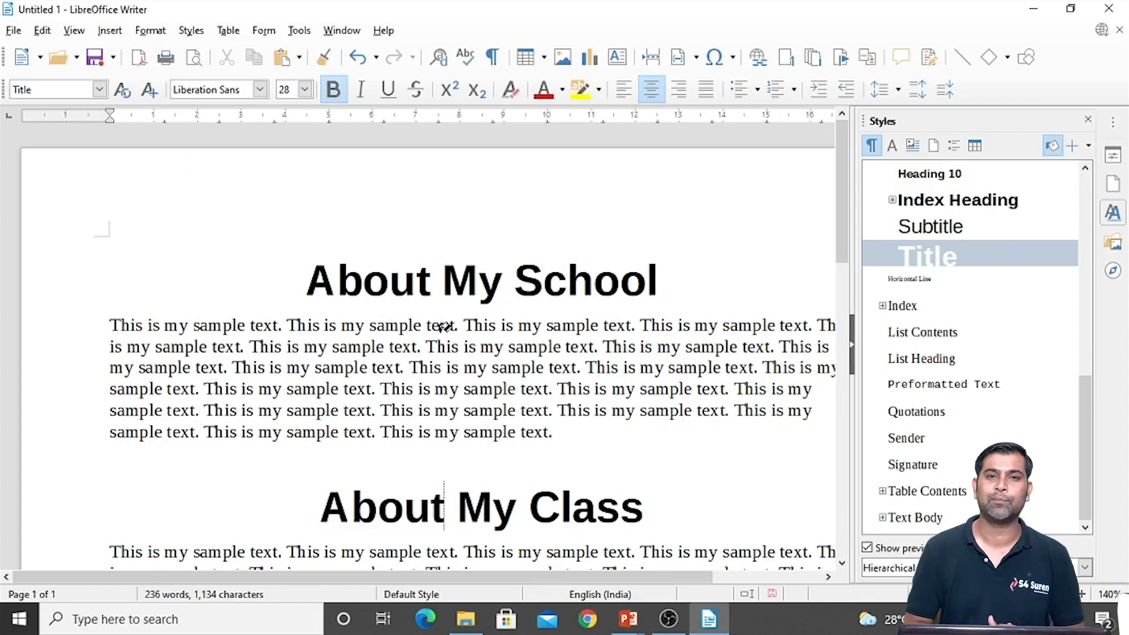
key("ctrl+Home")
left_click(192, 31)
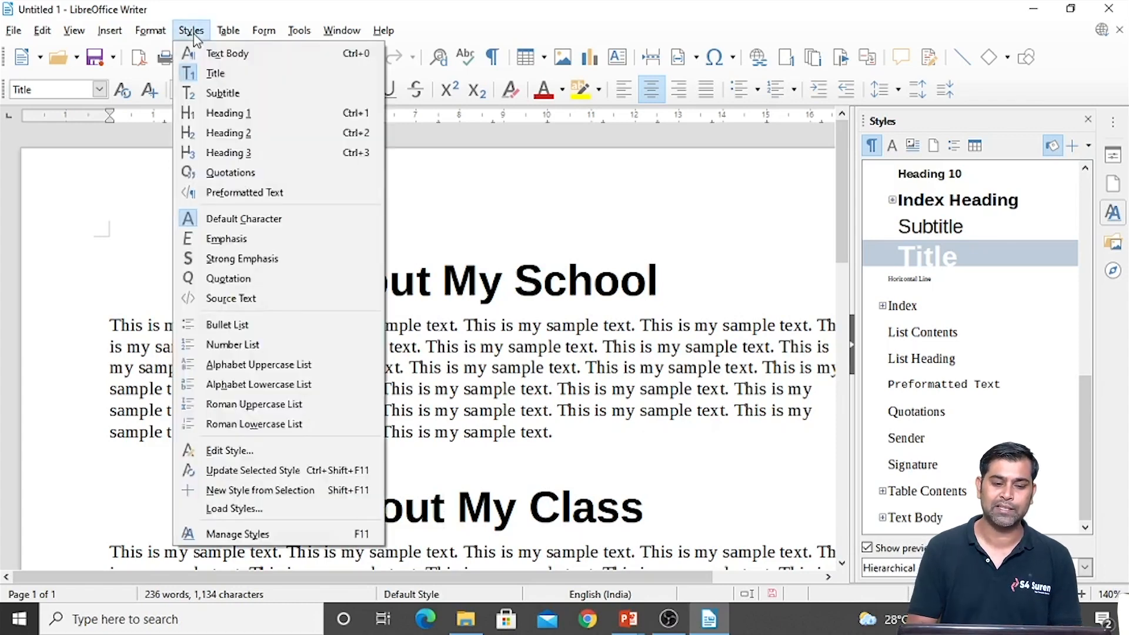
left_click(499, 7)
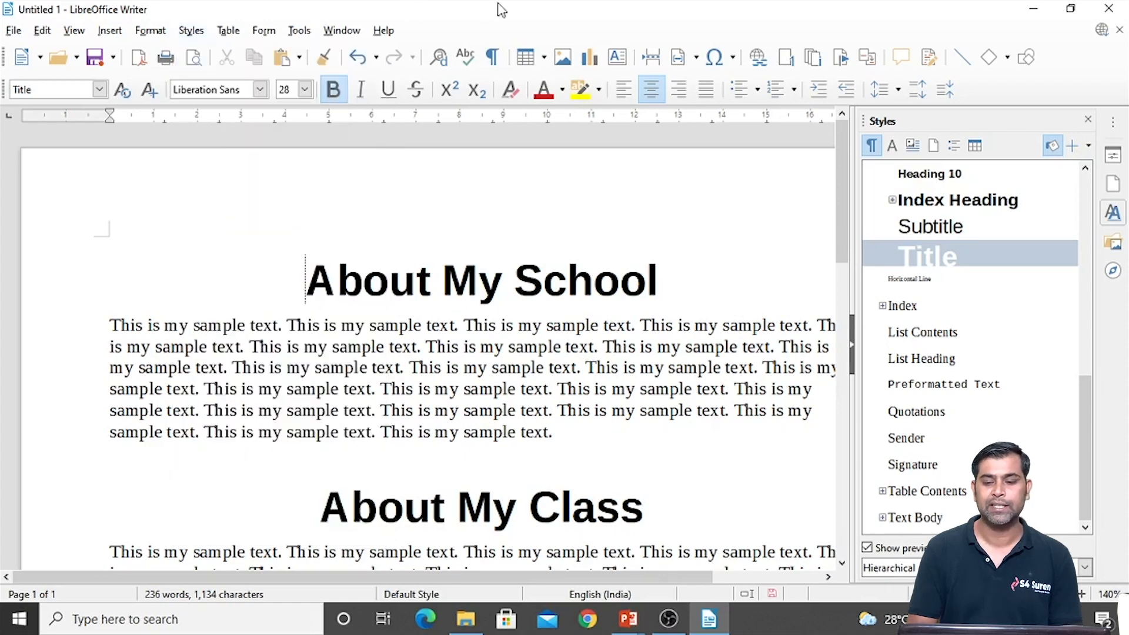
left_click(1088, 120)
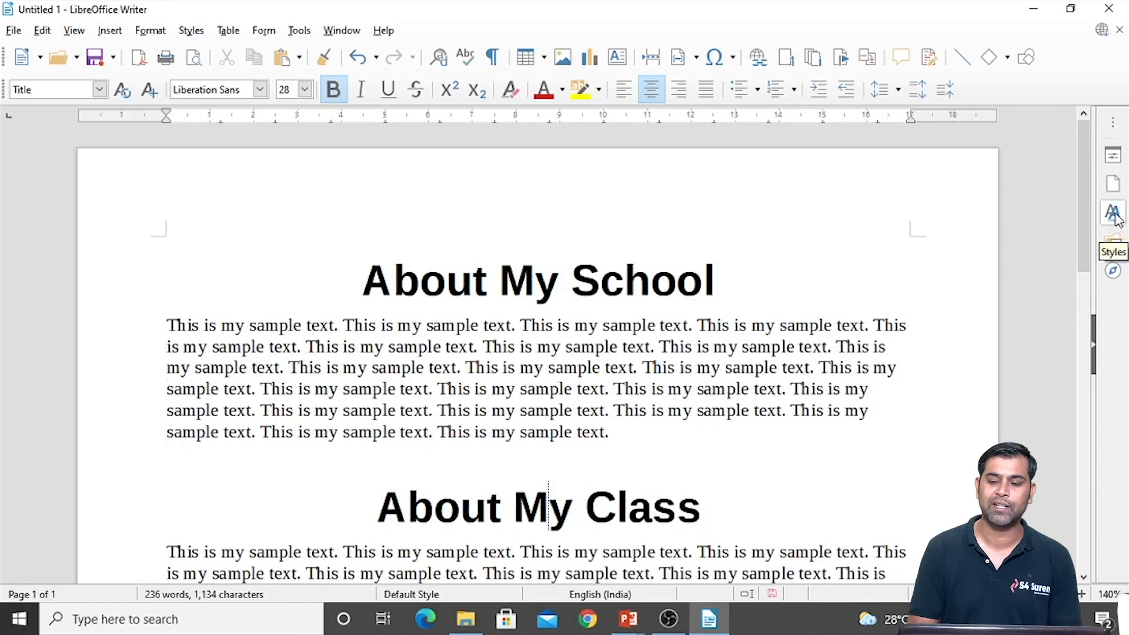
left_click(1114, 215)
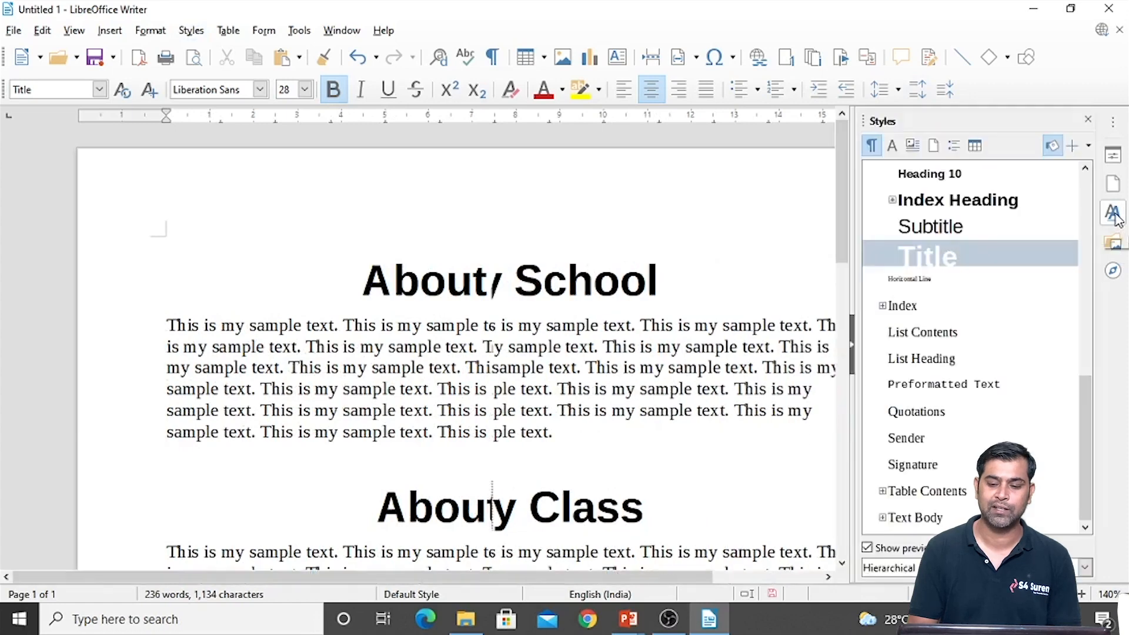
Step: Turn off Fill Format Mode and leave the available styles displayed beside the document
left_click(981, 260)
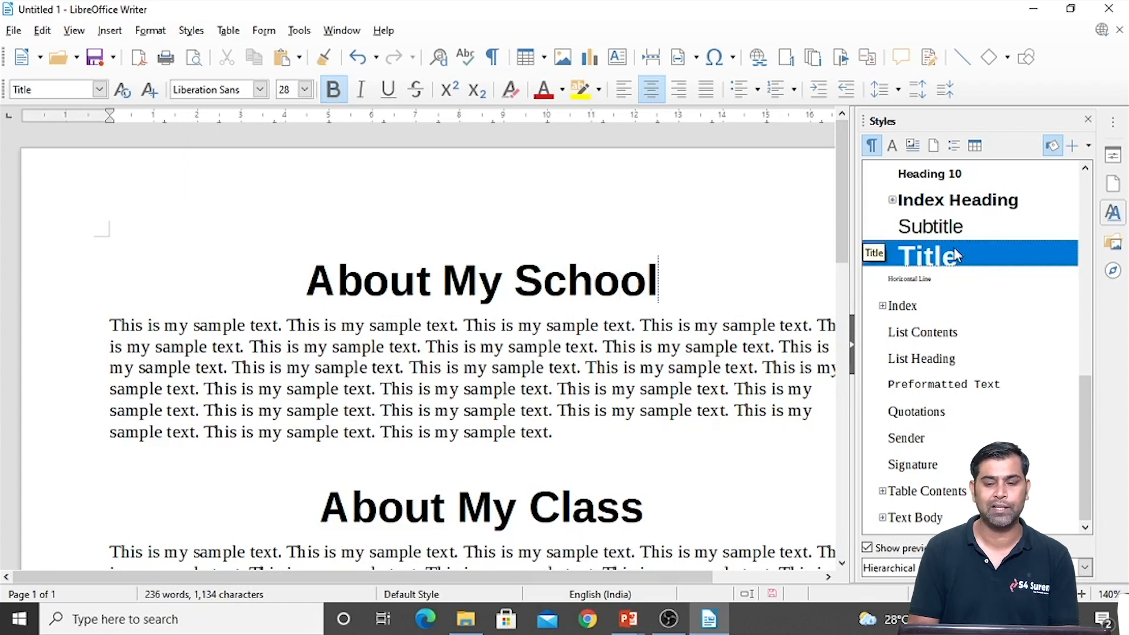
left_click(1053, 147)
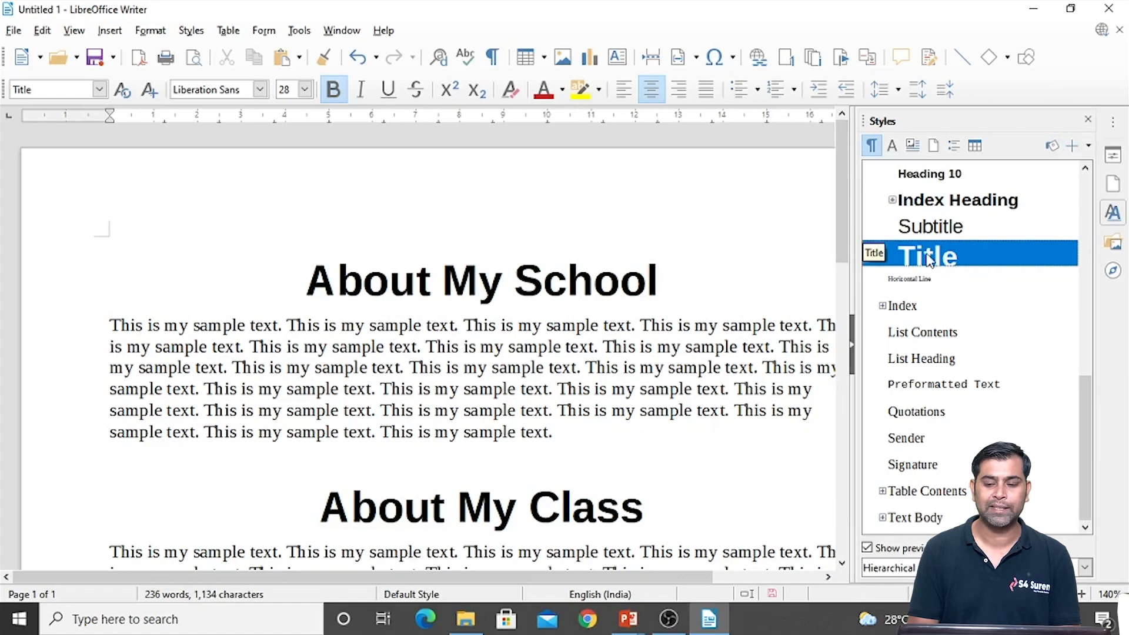
left_click(1088, 120)
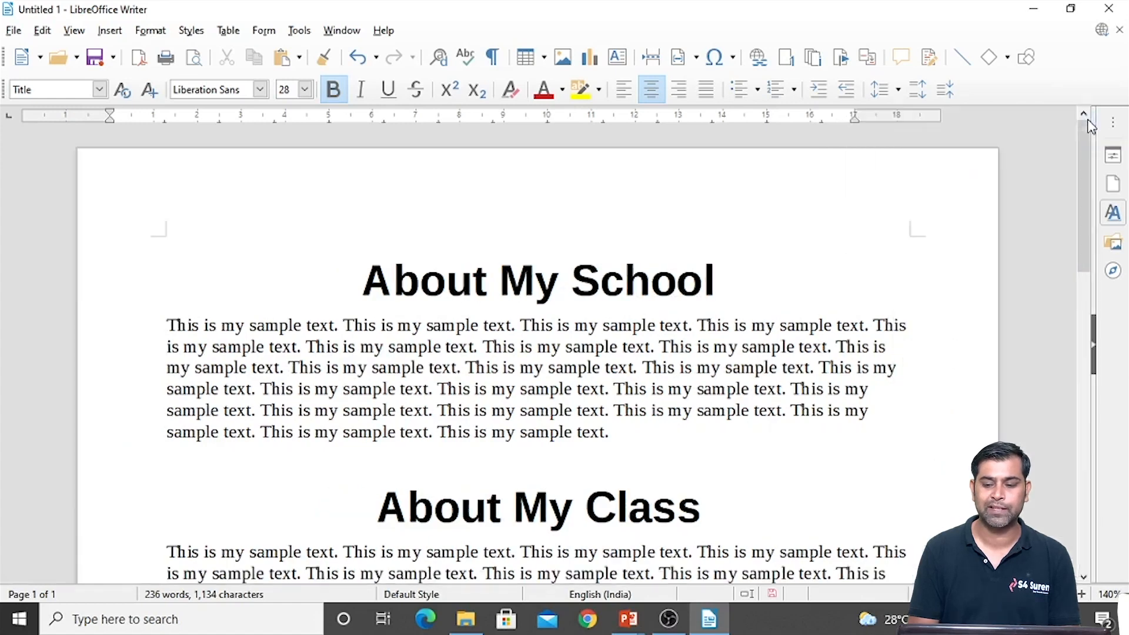
left_click(1113, 211)
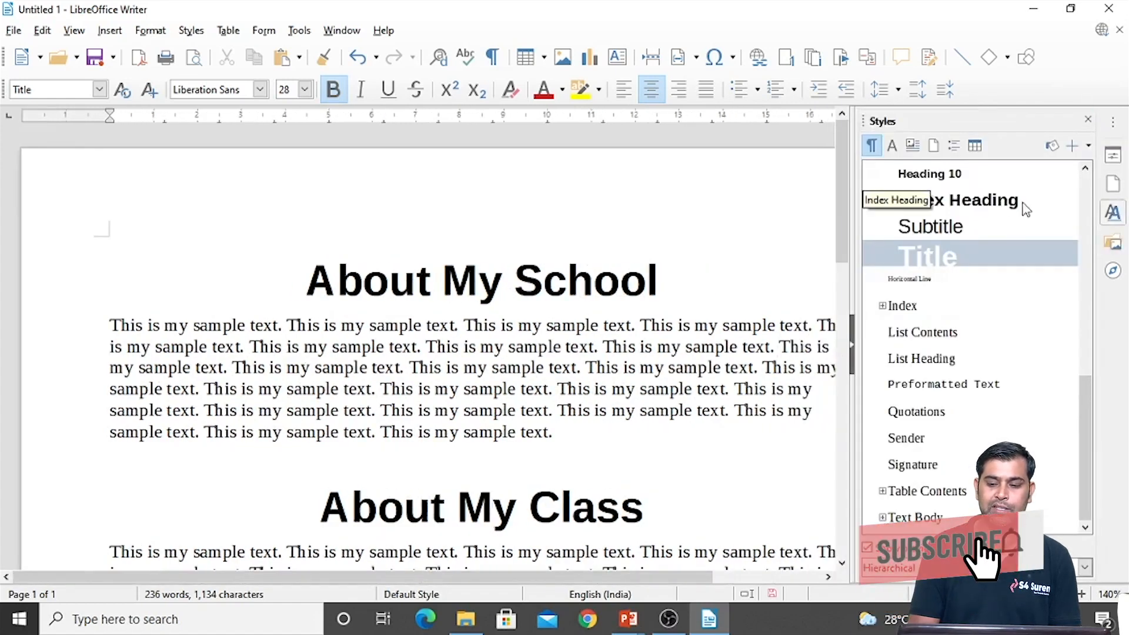
Step: Look through the available paragraph styles, then the character, frame and page style categories
scroll(987, 194, "up", 5)
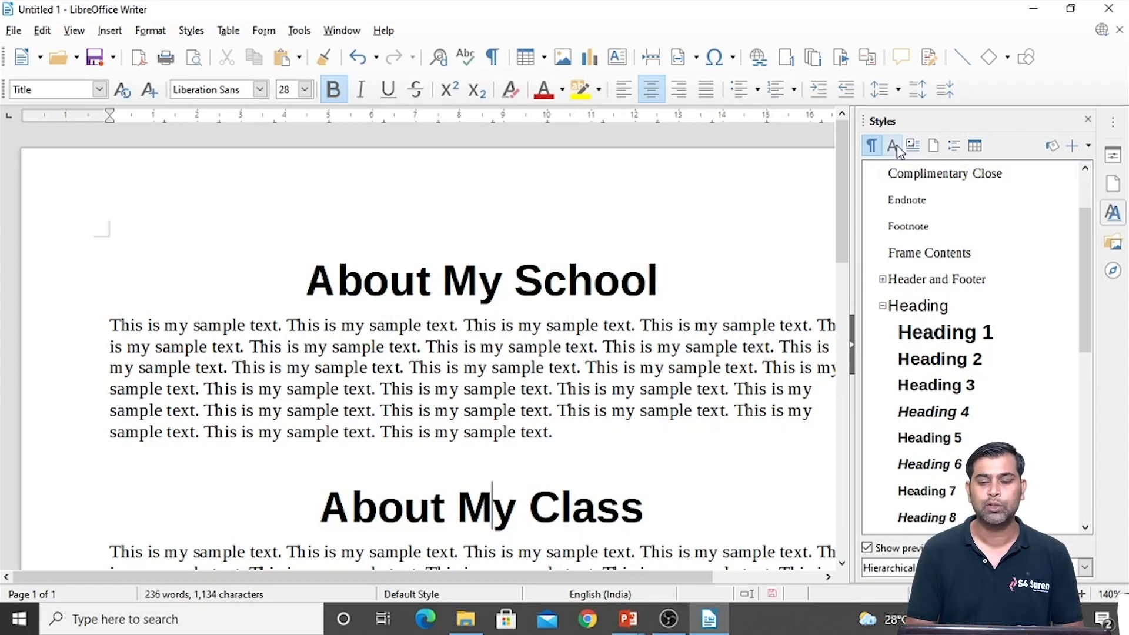
left_click(893, 148)
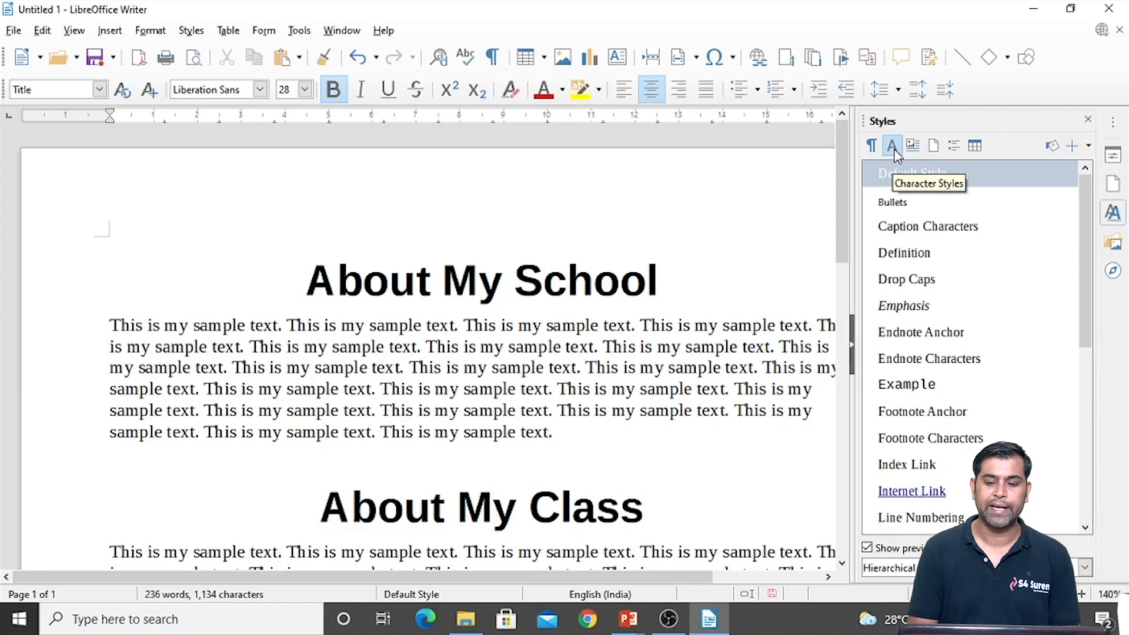
left_click(913, 147)
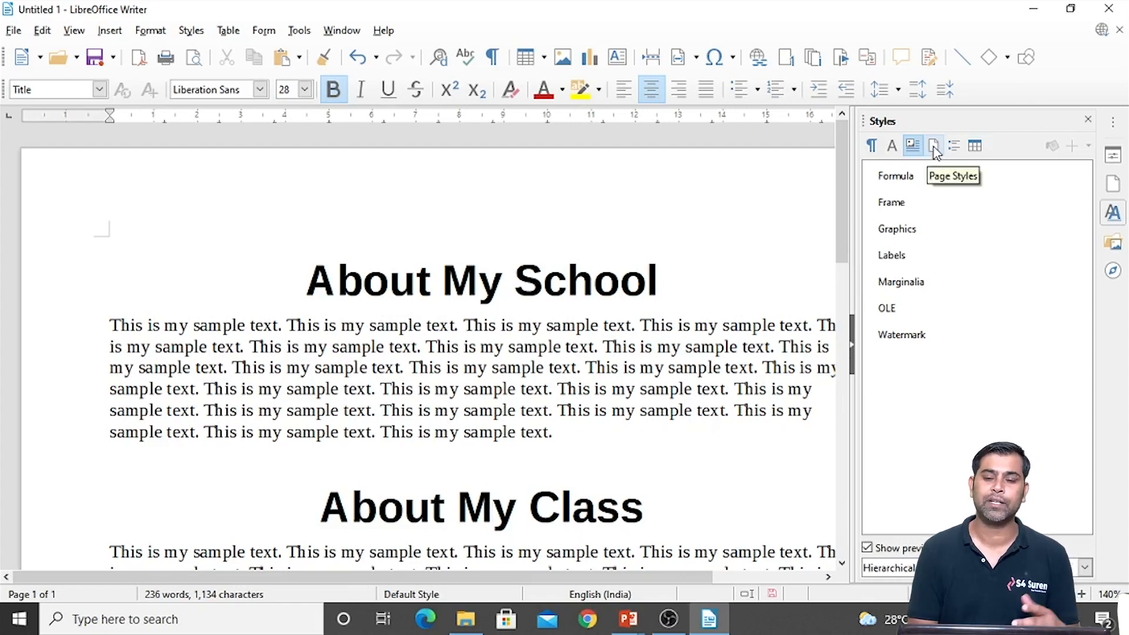
left_click(934, 149)
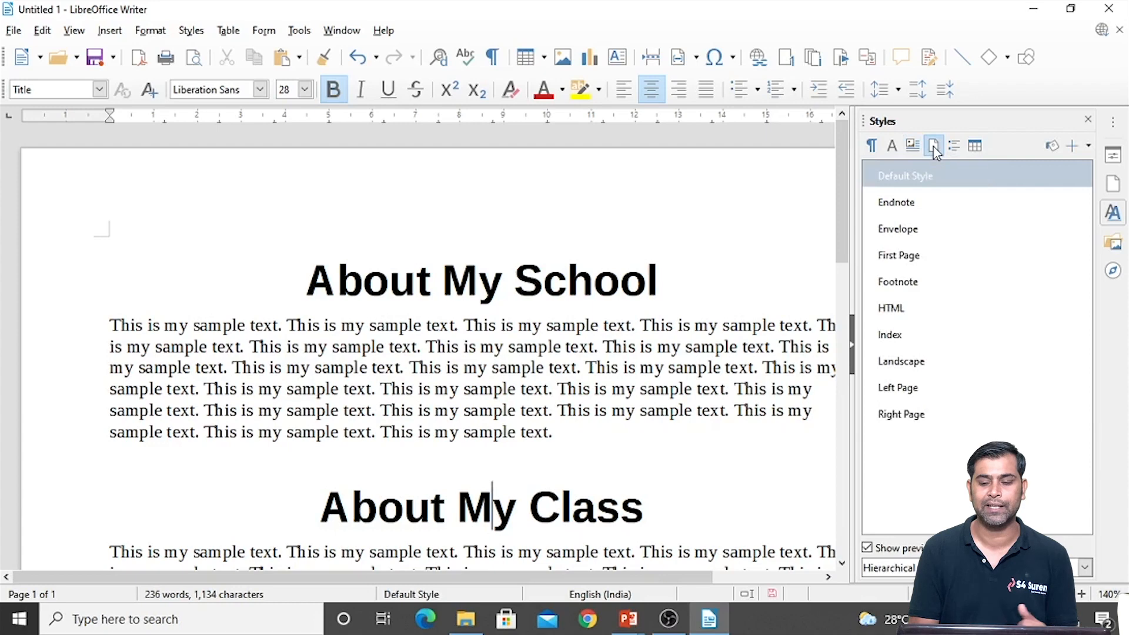
Step: Look through the list and table style categories, then hide the available styles and review both sections of the document
left_click(958, 149)
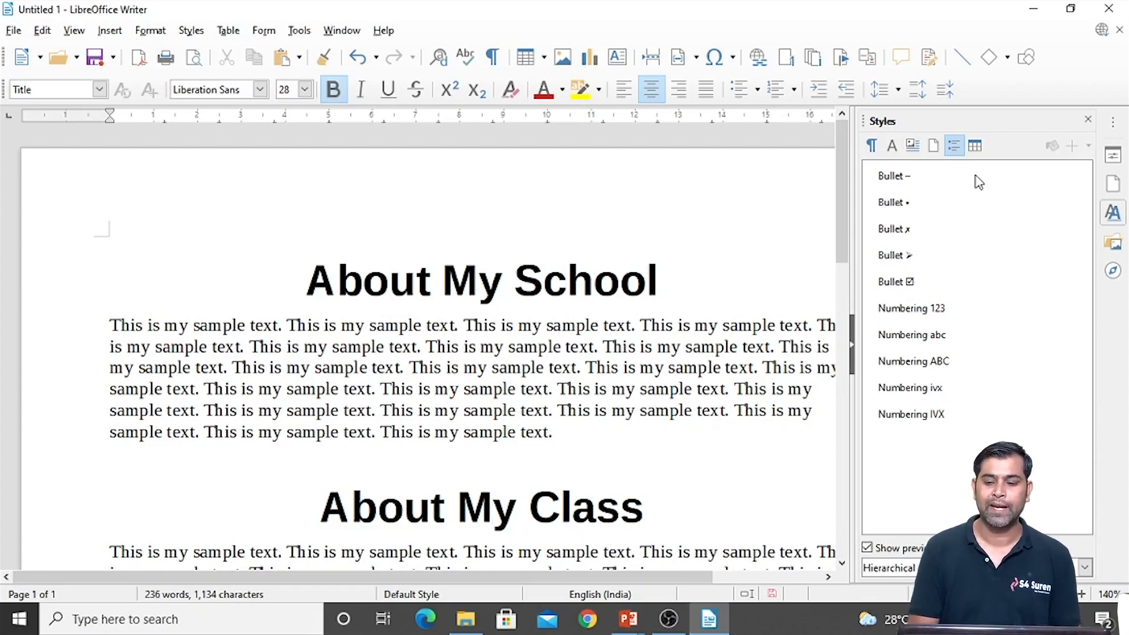
left_click(975, 145)
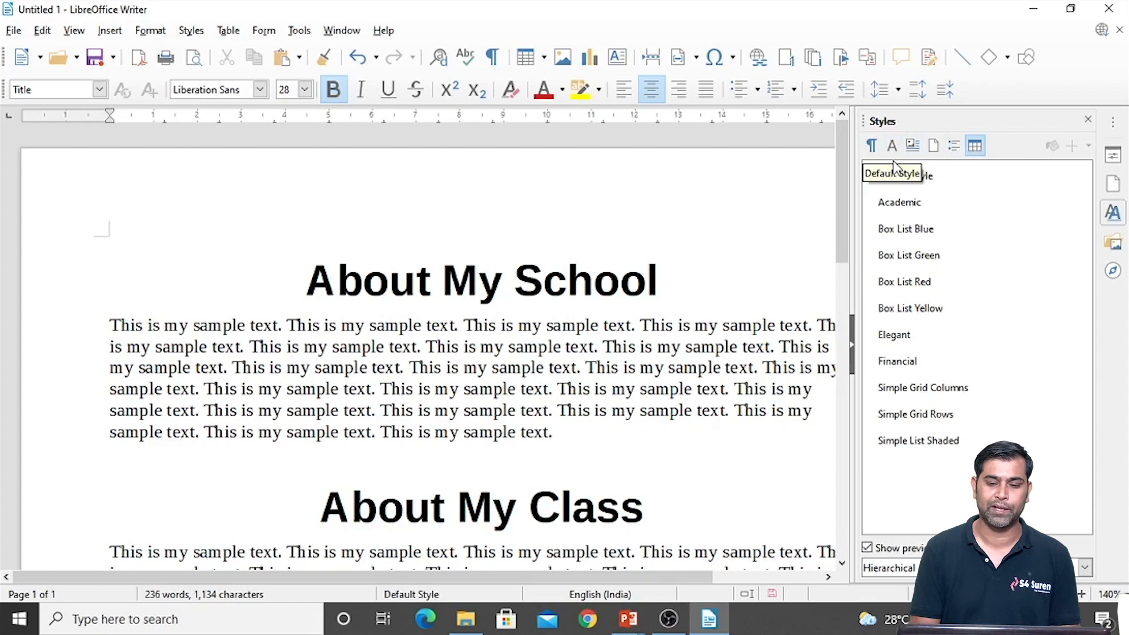
left_click(762, 348)
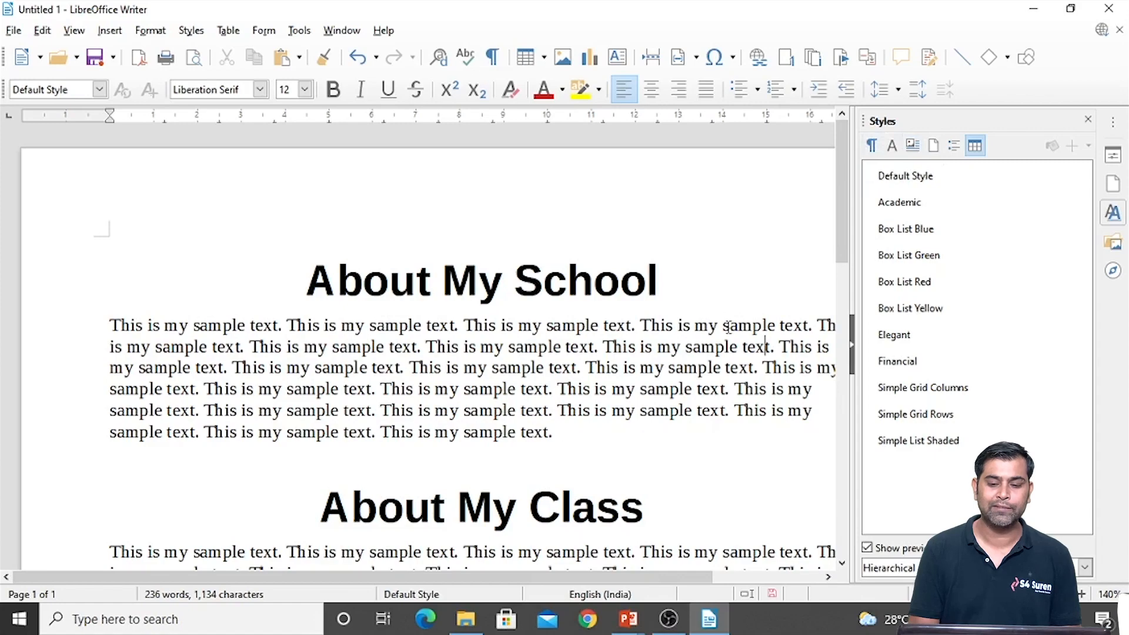
left_click(1088, 120)
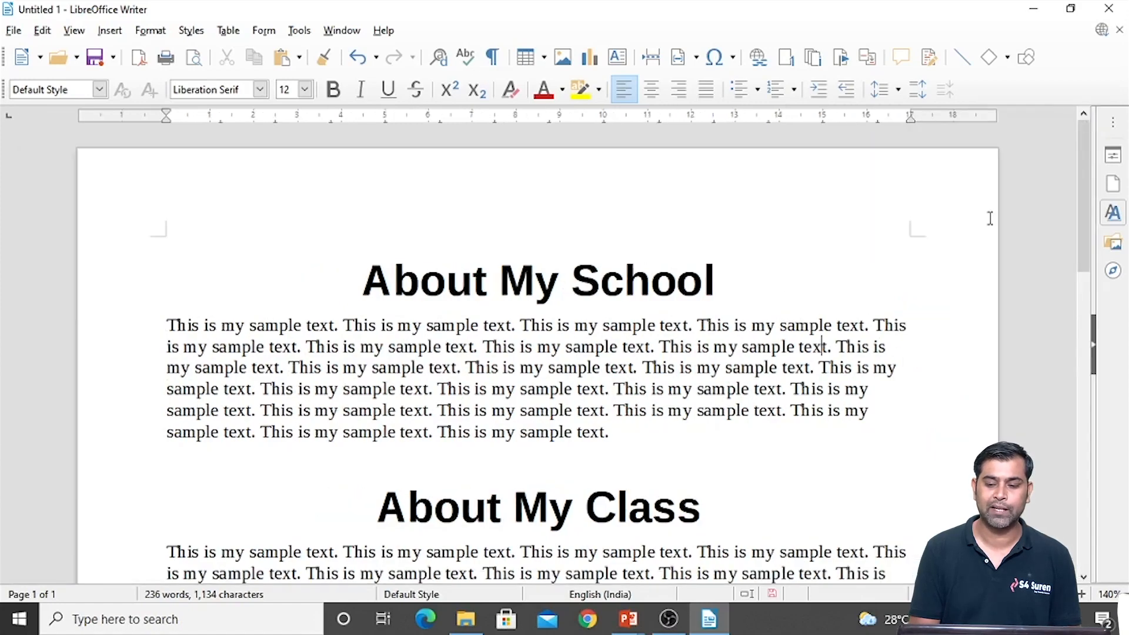
scroll(796, 404, "down", 3)
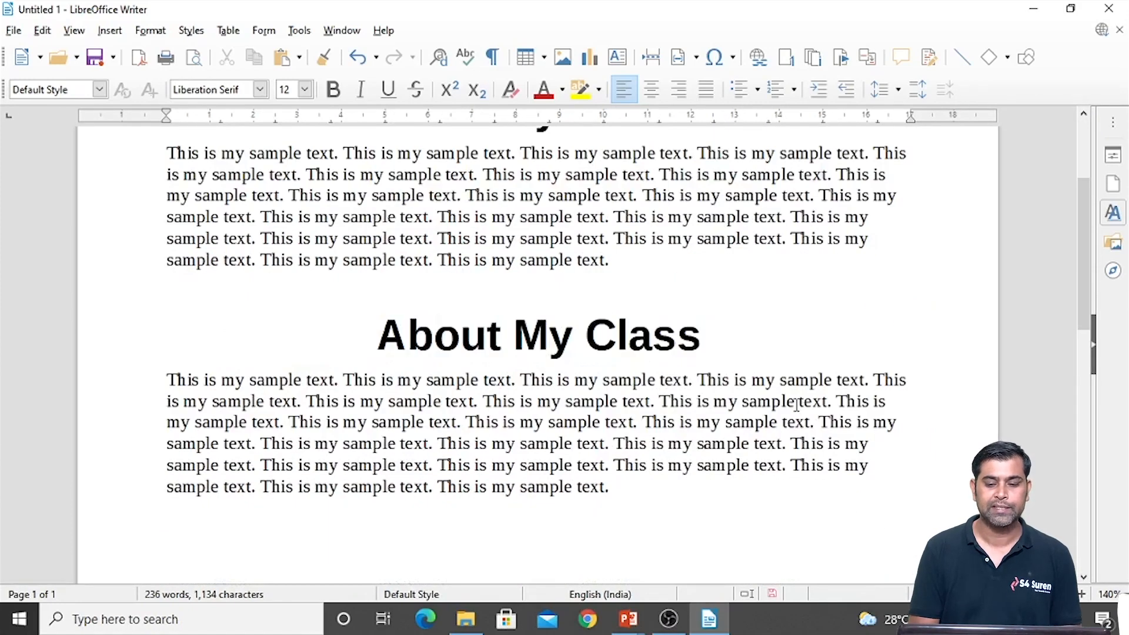
scroll(796, 404, "up", 1)
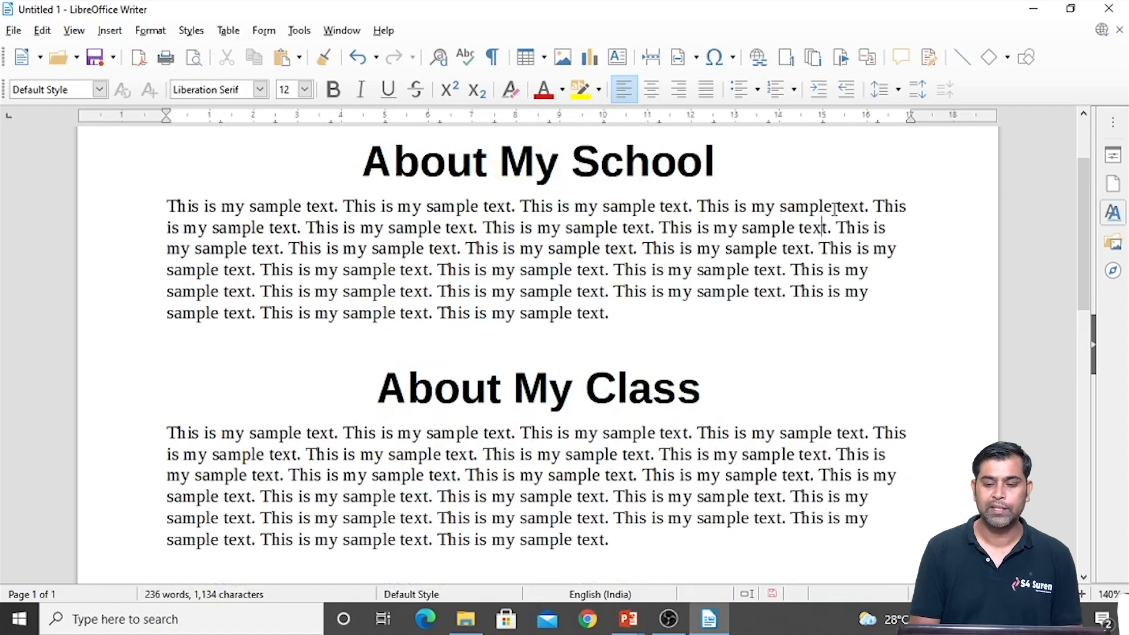
Step: Display the available styles beside the document again and switch them to the paragraph styles
left_click_drag(831, 209, 868, 291)
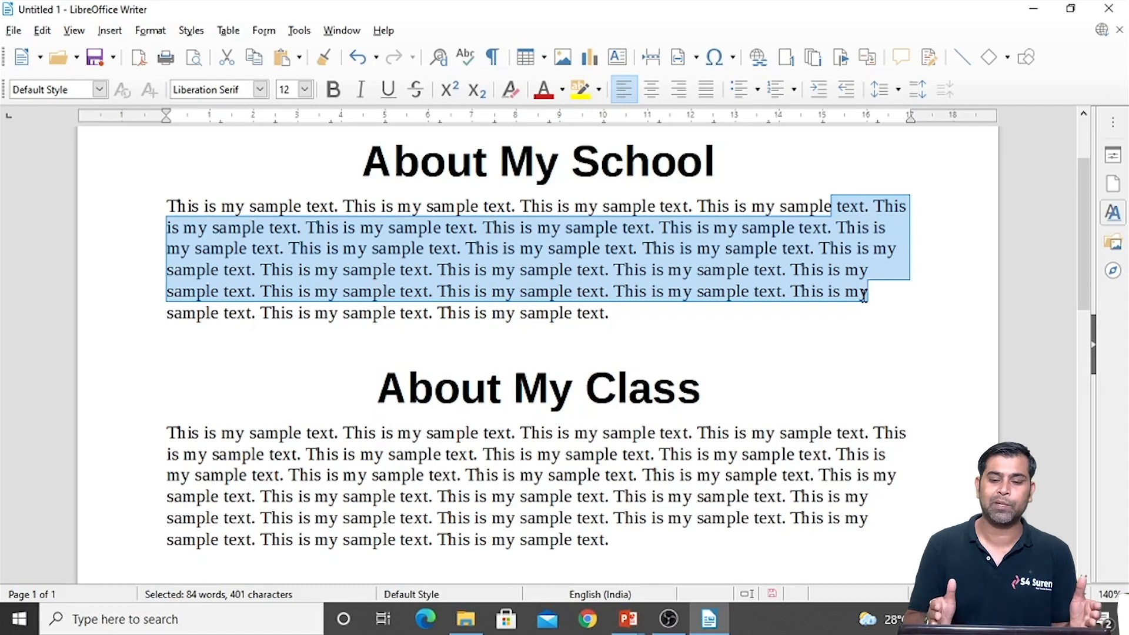
scroll(839, 288, "up", 1)
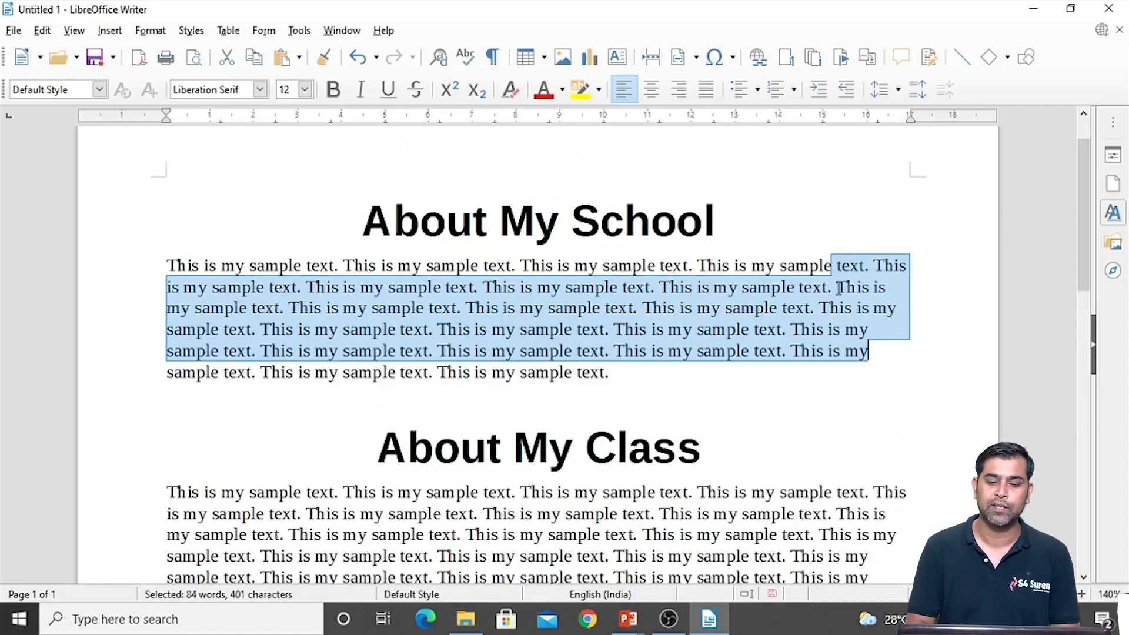
left_click(1113, 214)
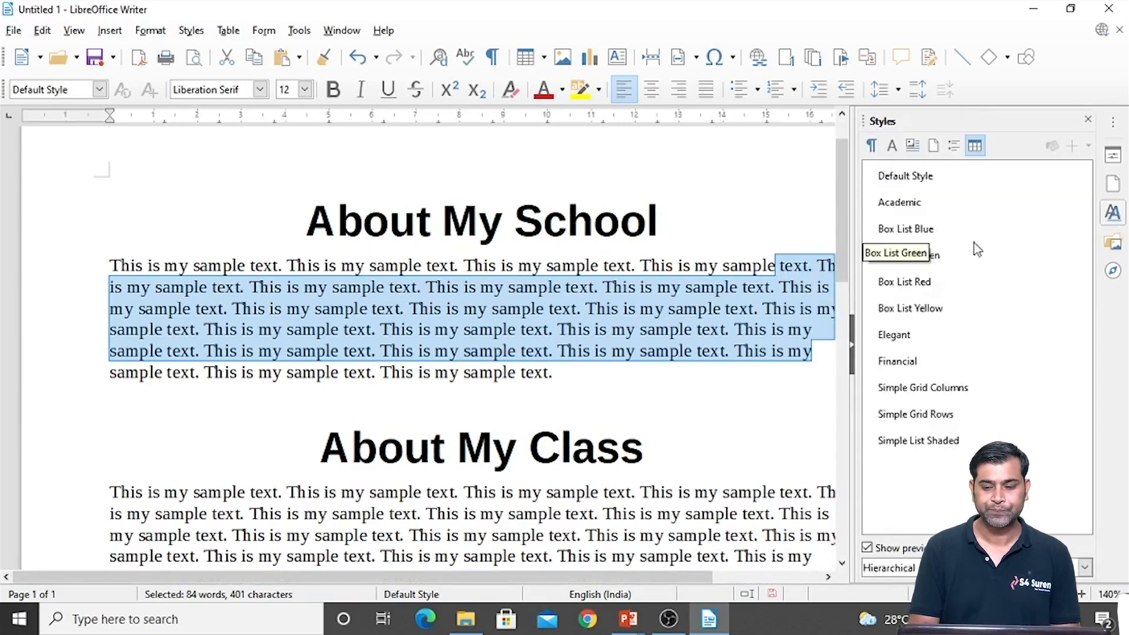
left_click(768, 260)
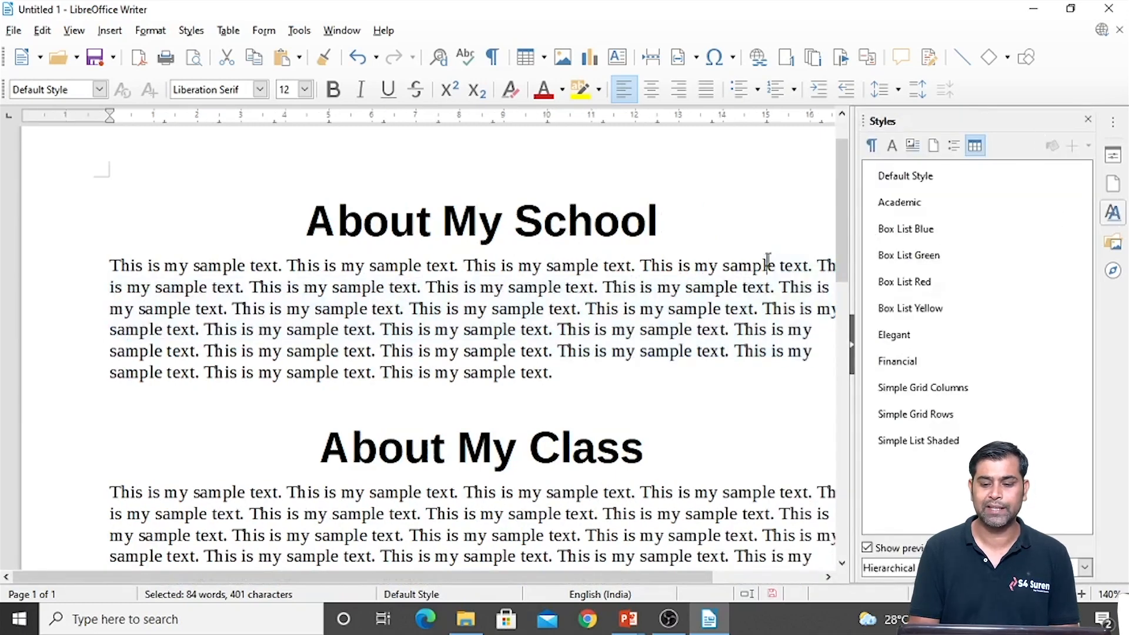
left_click(872, 146)
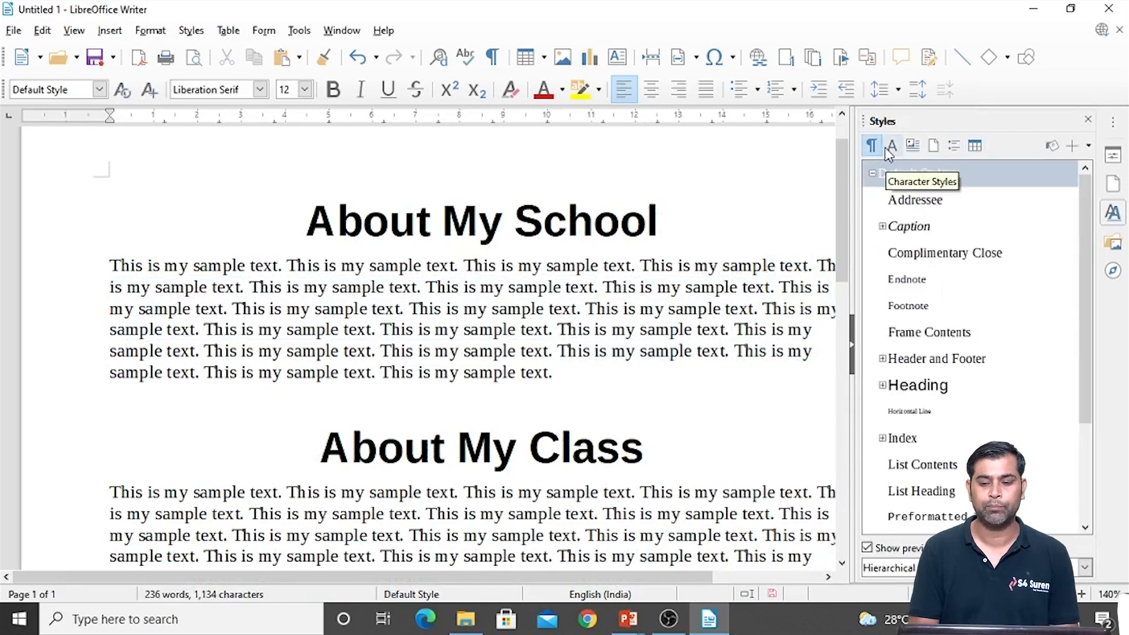
Step: Open the Create Style dialog for a new paragraph style and cancel it without naming a style
left_click(1077, 150)
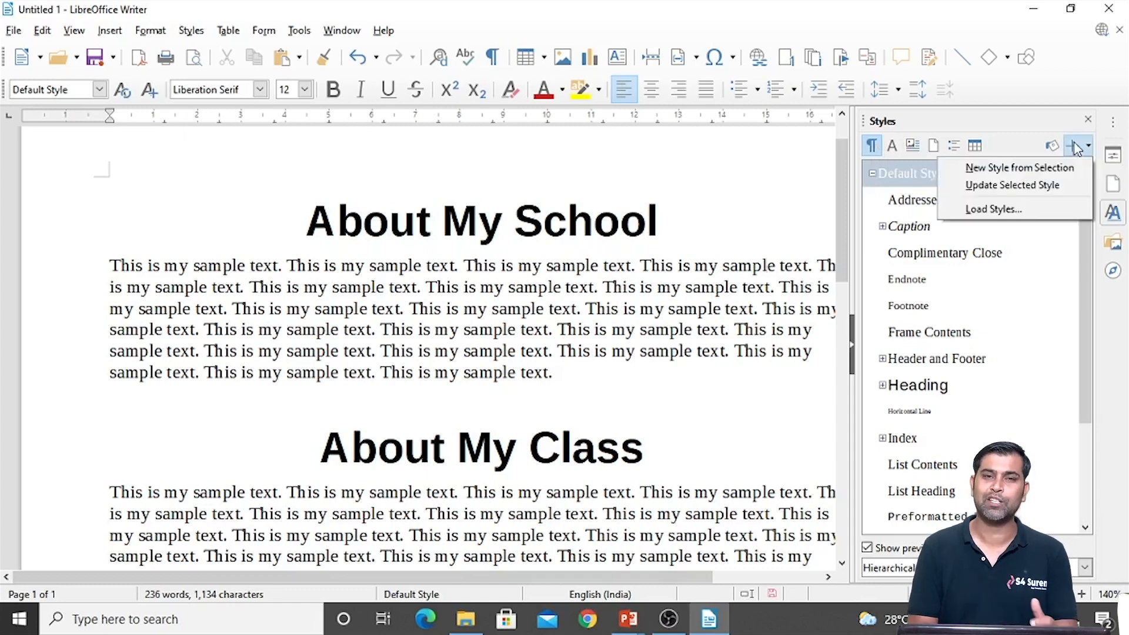
left_click(1019, 170)
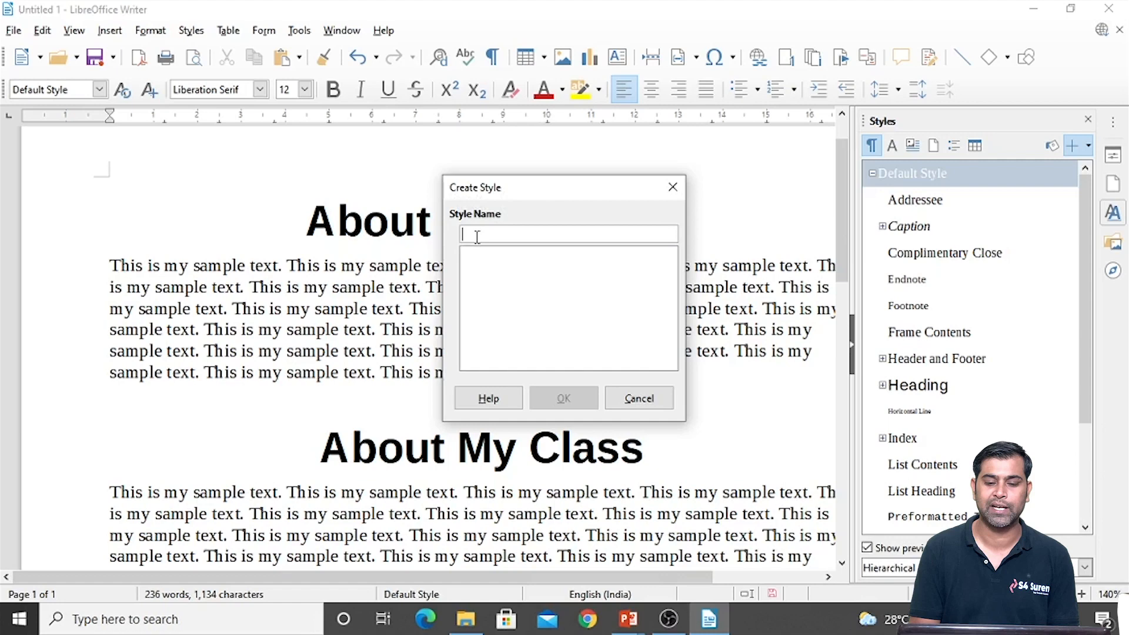
left_click(673, 187)
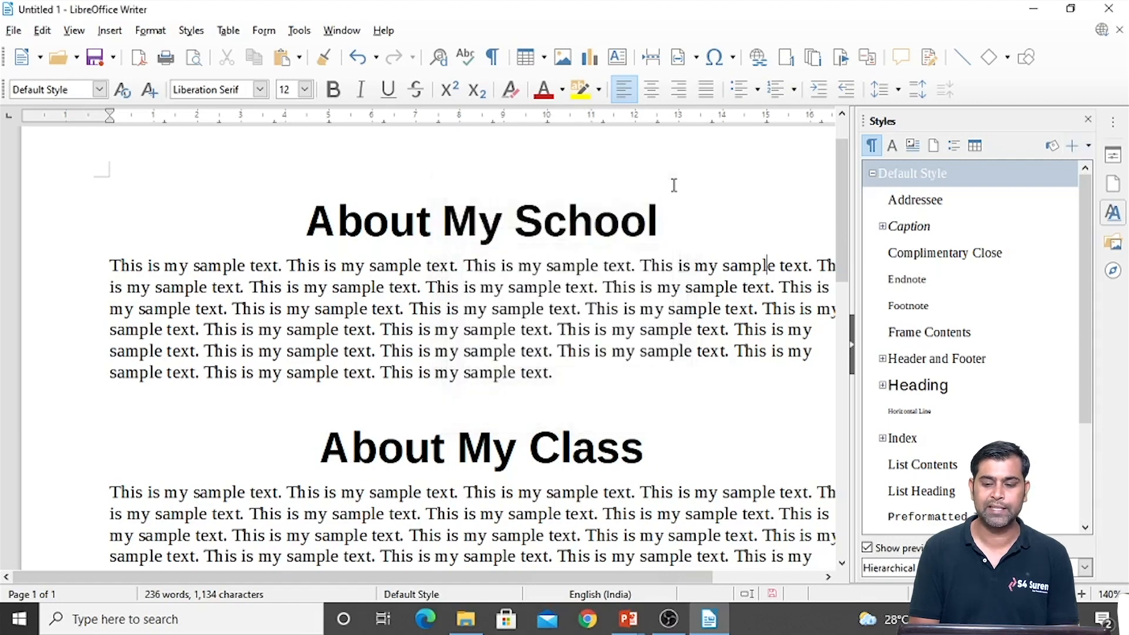
left_click(703, 212)
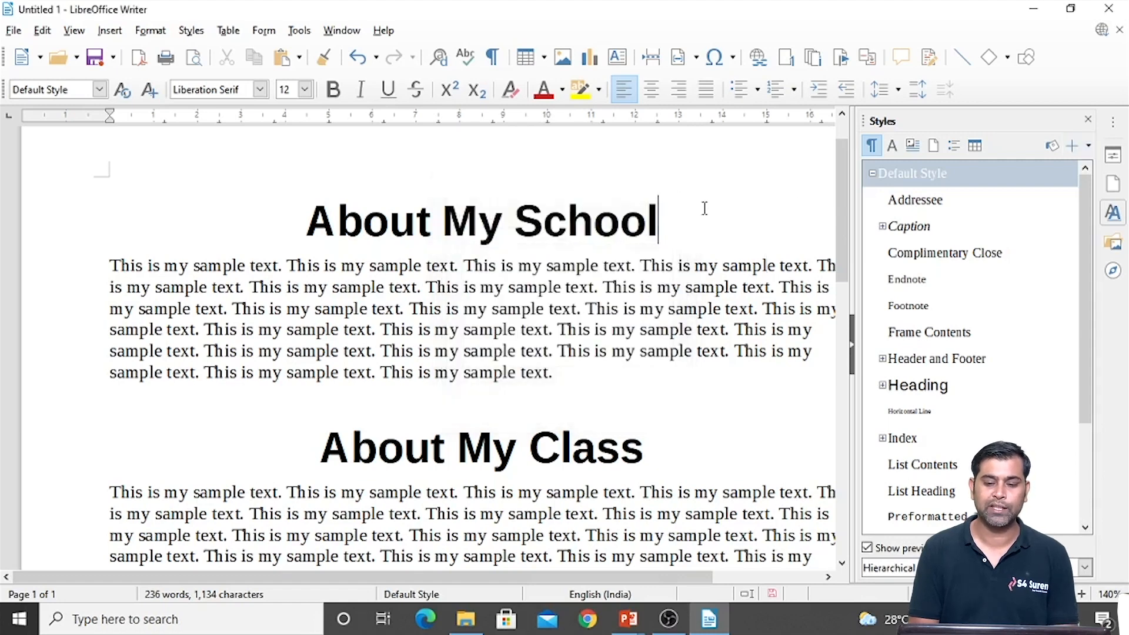
Step: Select part of a word in the "About My School" paragraph, call up New Style from Selection repeatedly and cancel it each time
left_click(713, 287)
left_click_drag(692, 289, 742, 287)
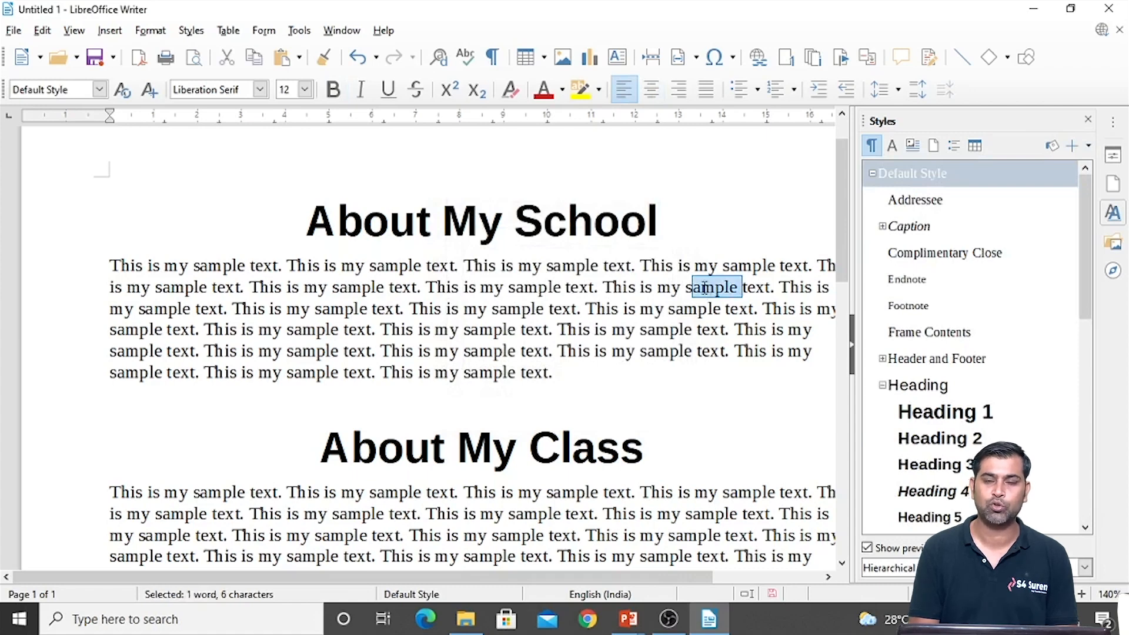
key("shift+F11")
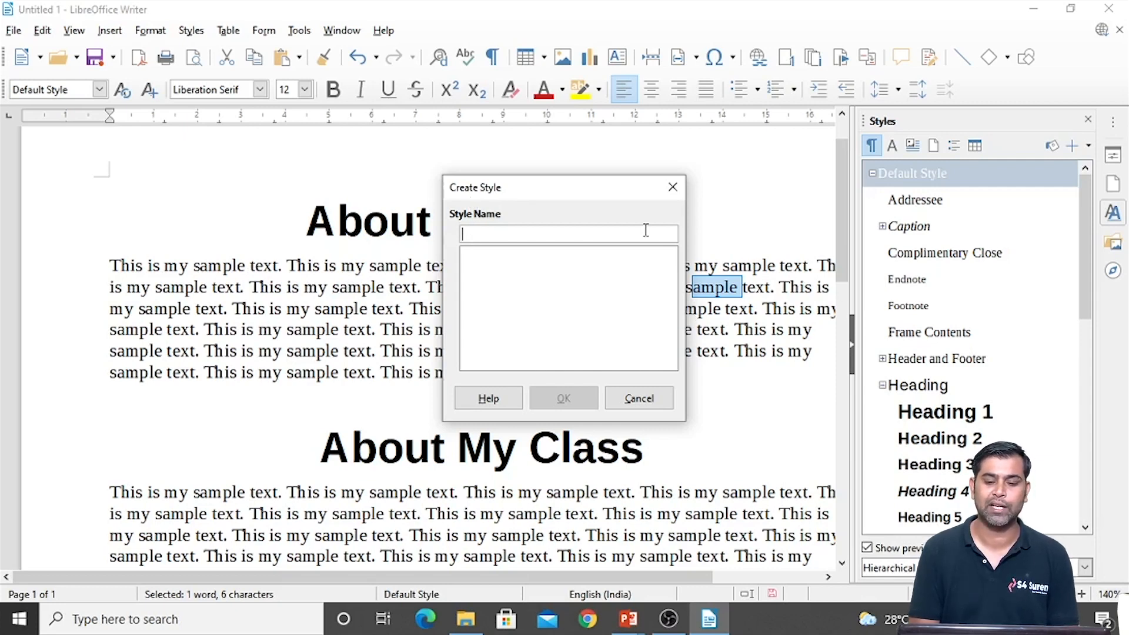
left_click(672, 188)
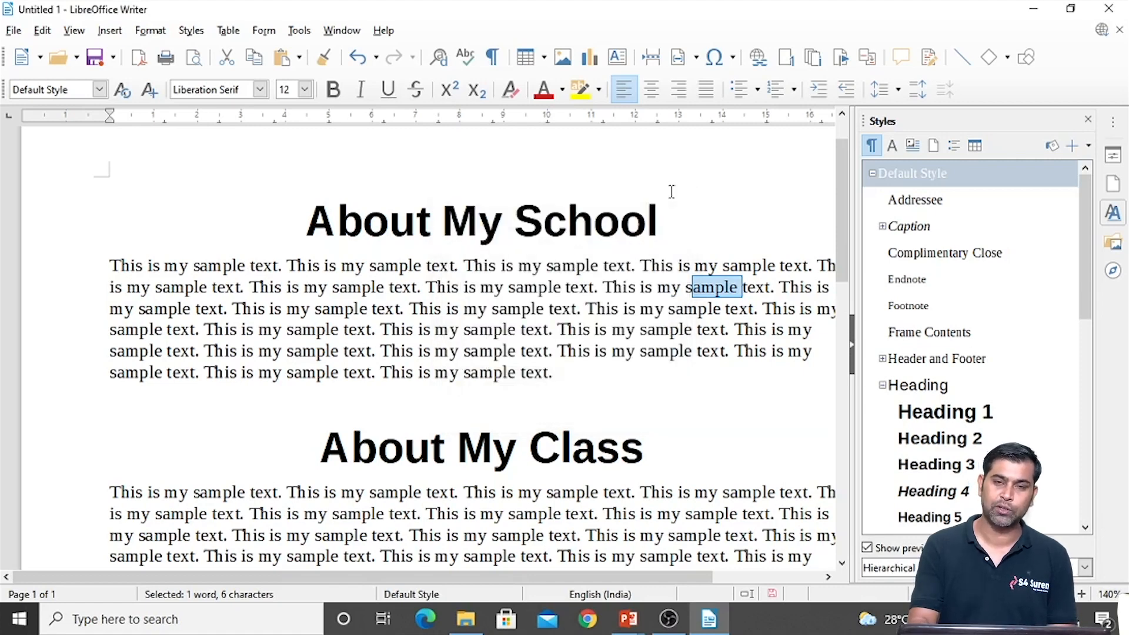
key("shift+F11")
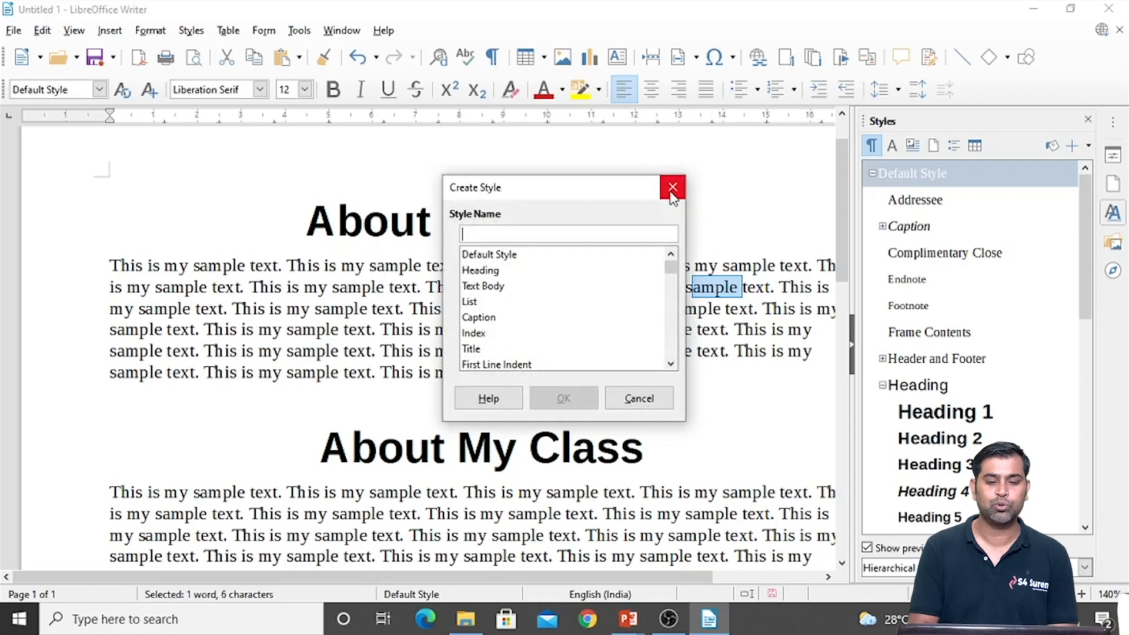
left_click(672, 188)
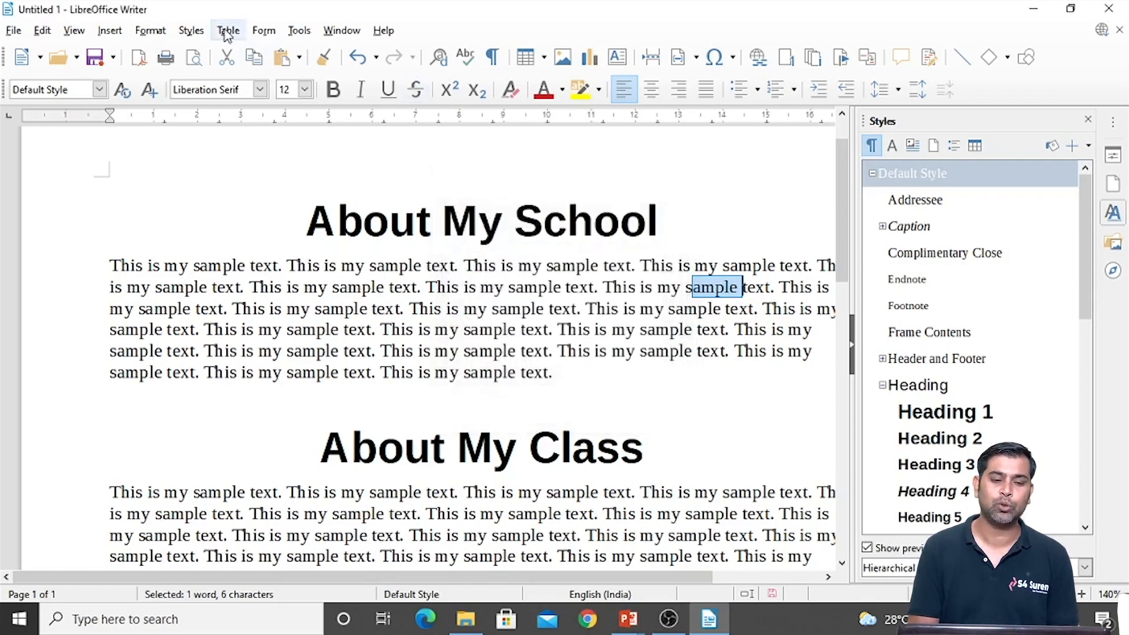
left_click(191, 30)
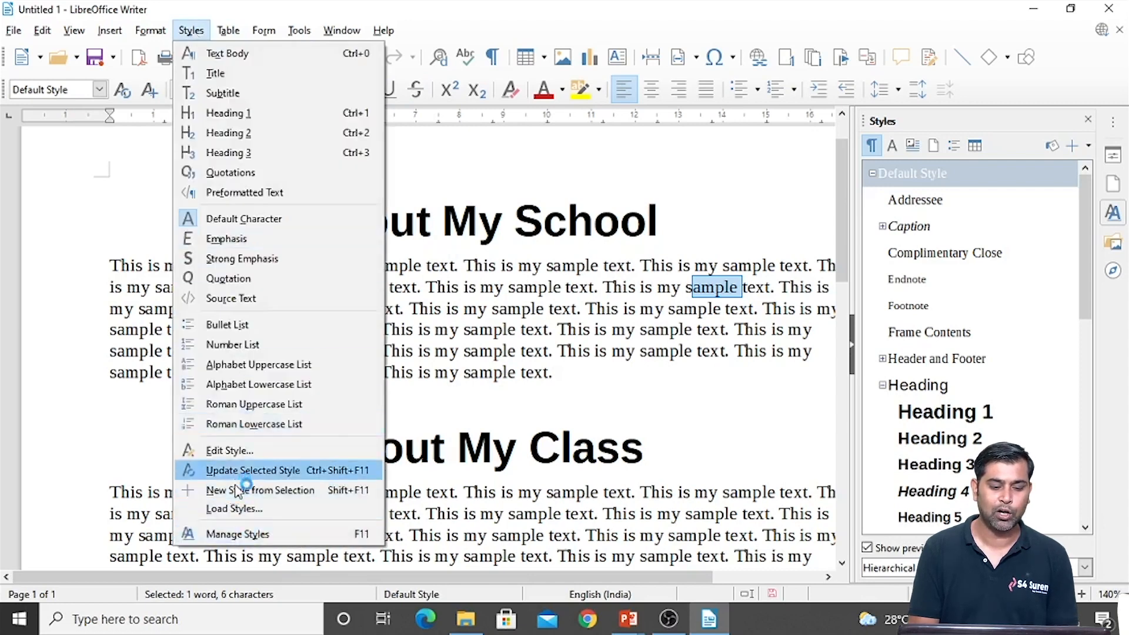
left_click(327, 492)
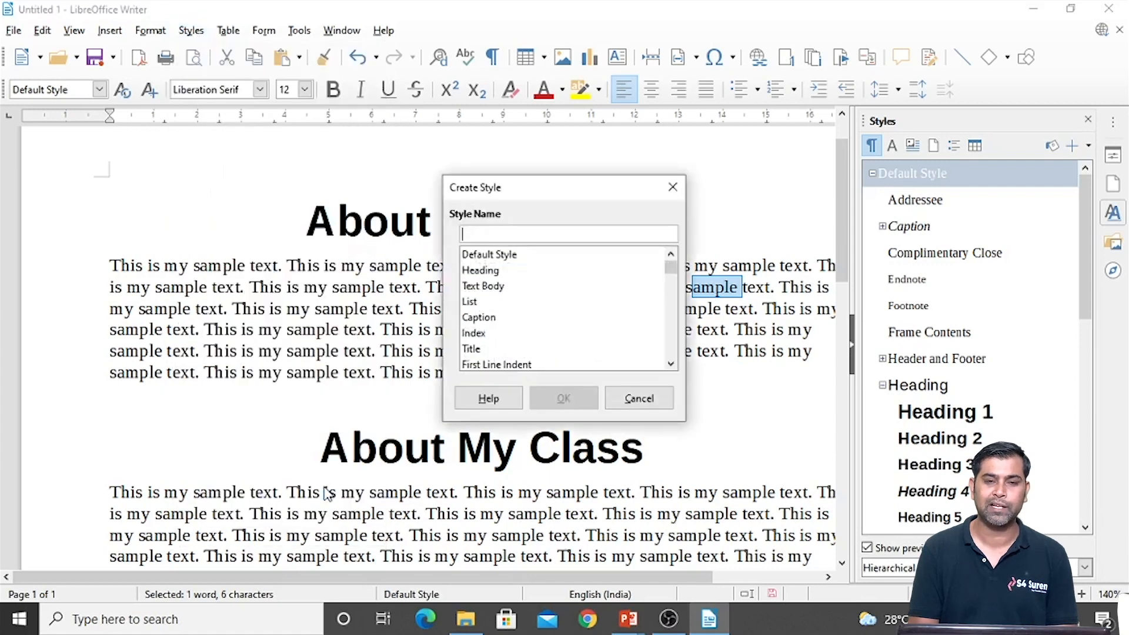
left_click(673, 188)
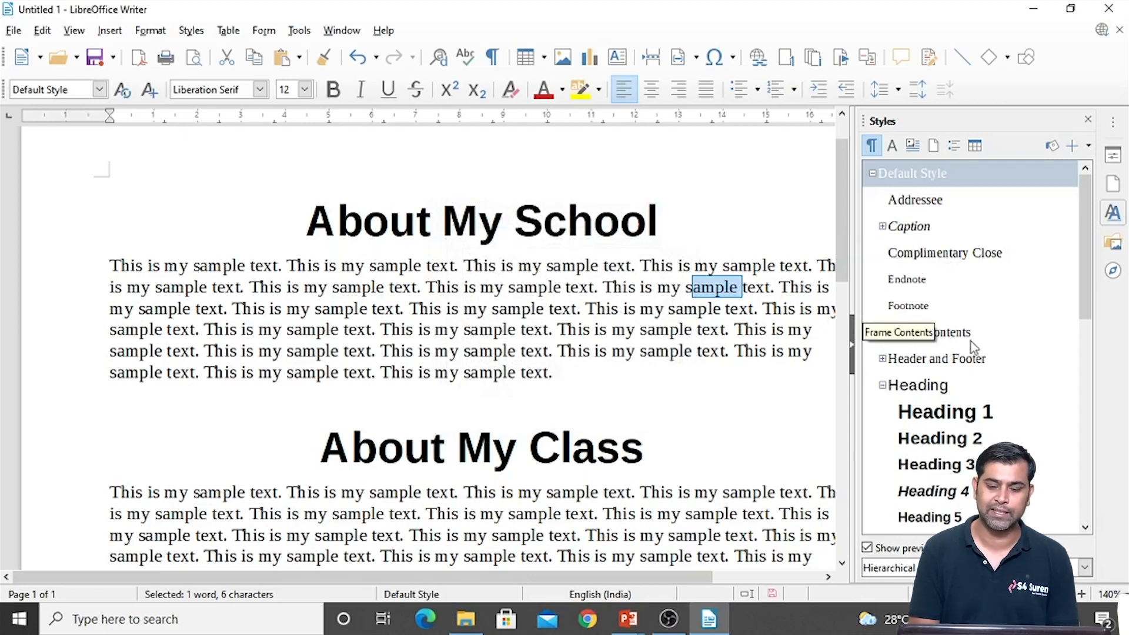
Step: Create a new paragraph style named Class10 from text selected in the third line of the "About My School" paragraph
left_click(627, 330)
left_click_drag(674, 309, 944, 305)
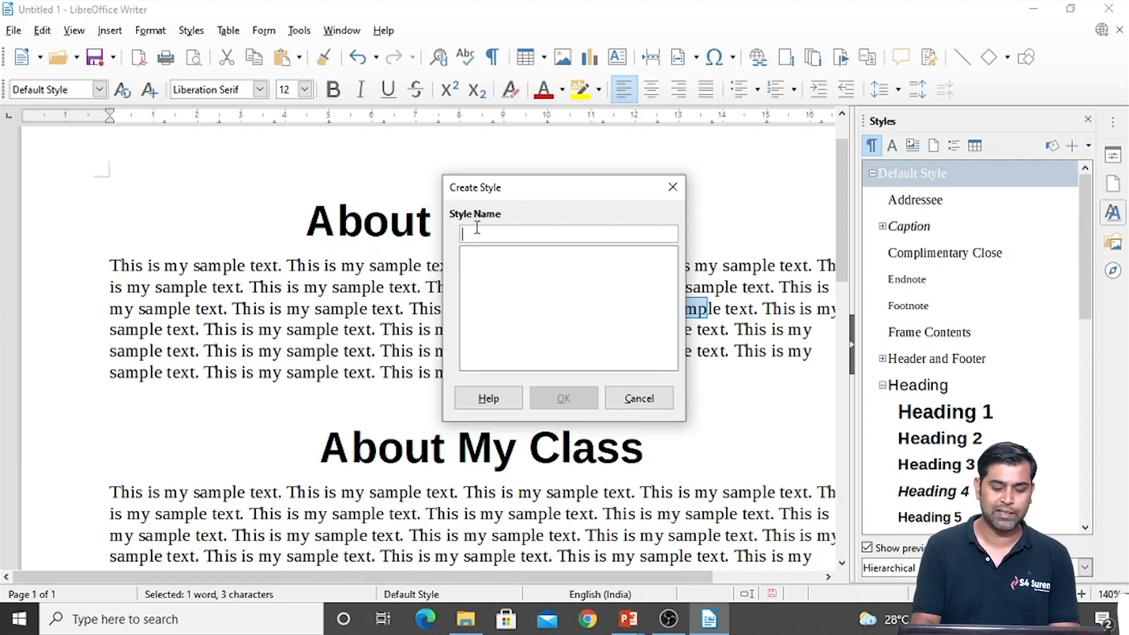
type("Class")
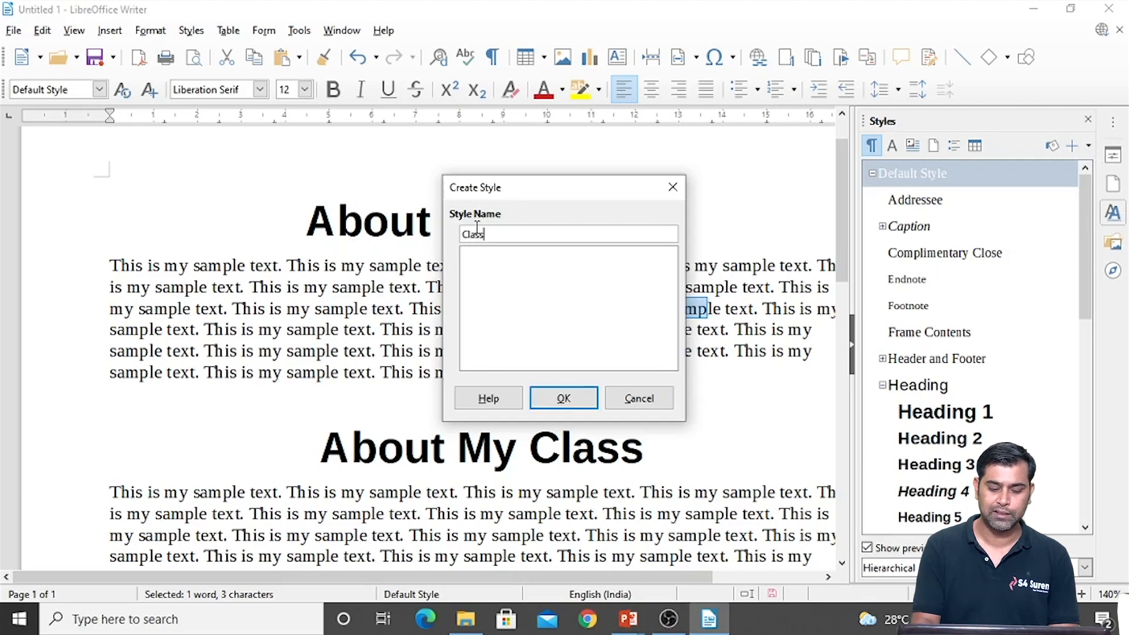
type("10")
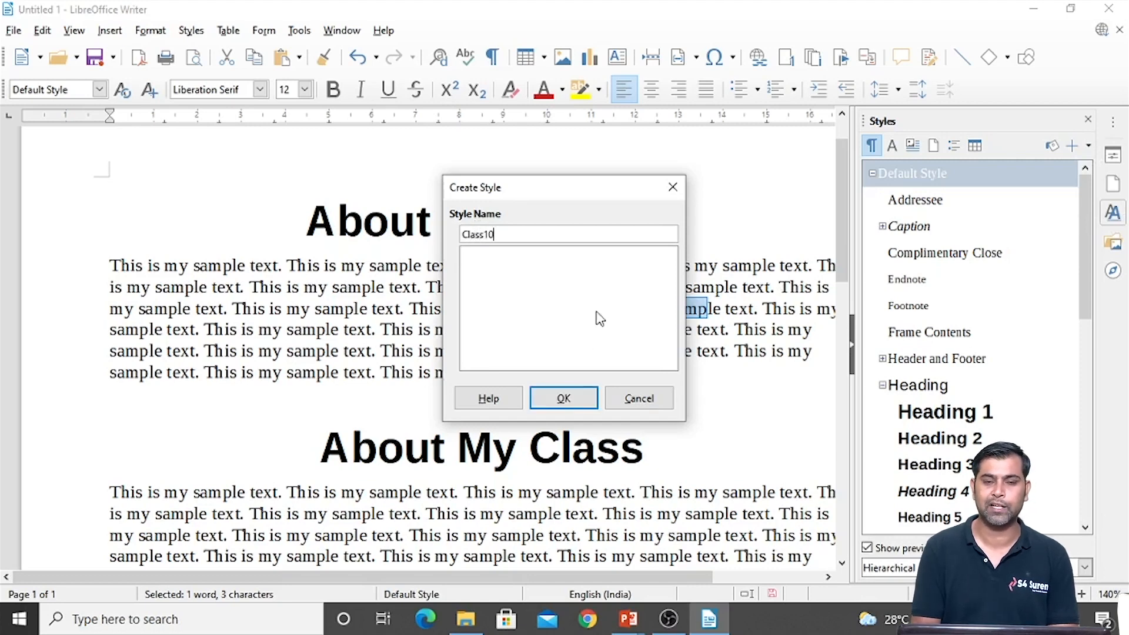
left_click(563, 398)
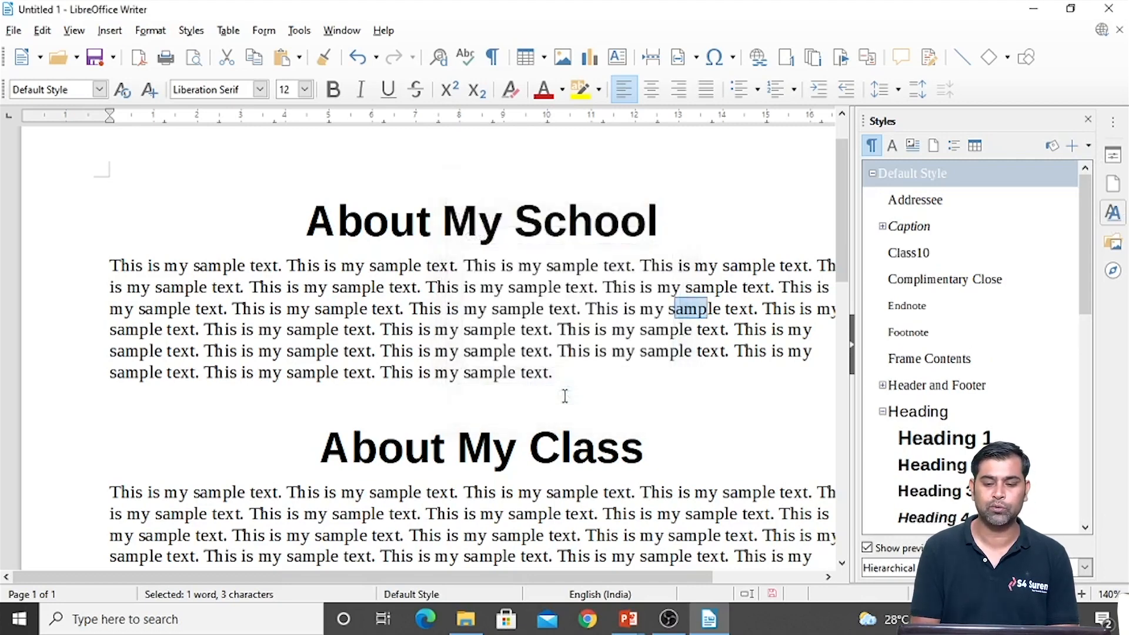
Step: Apply the Class10 style to the paragraph under the "About My School" heading
left_click(938, 253)
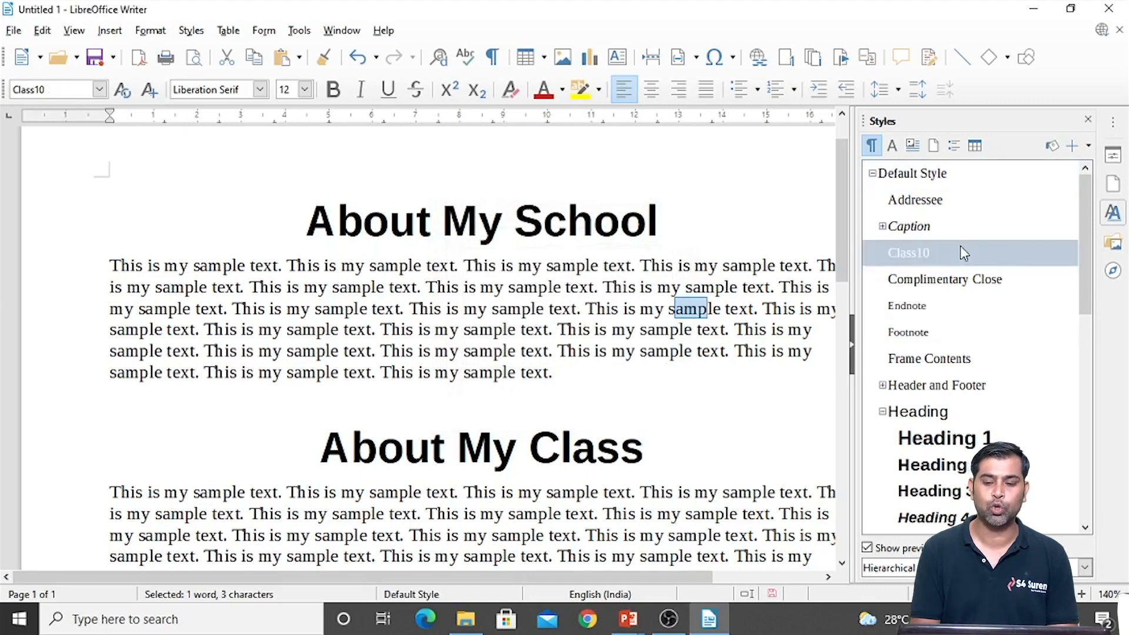
left_click(618, 311)
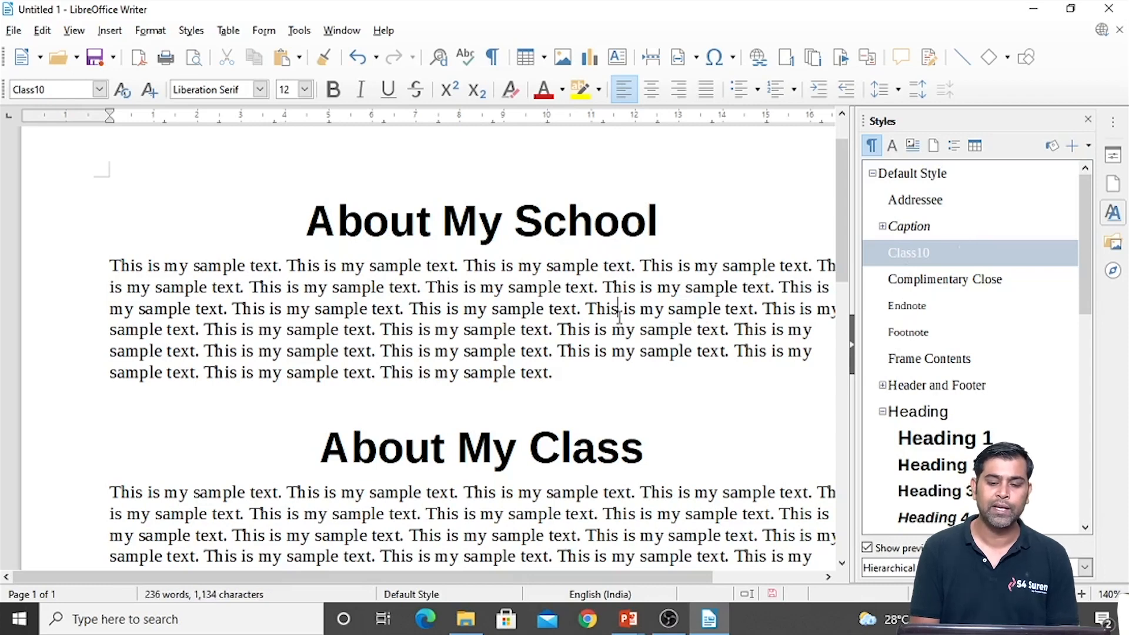
left_click_drag(515, 287, 563, 329)
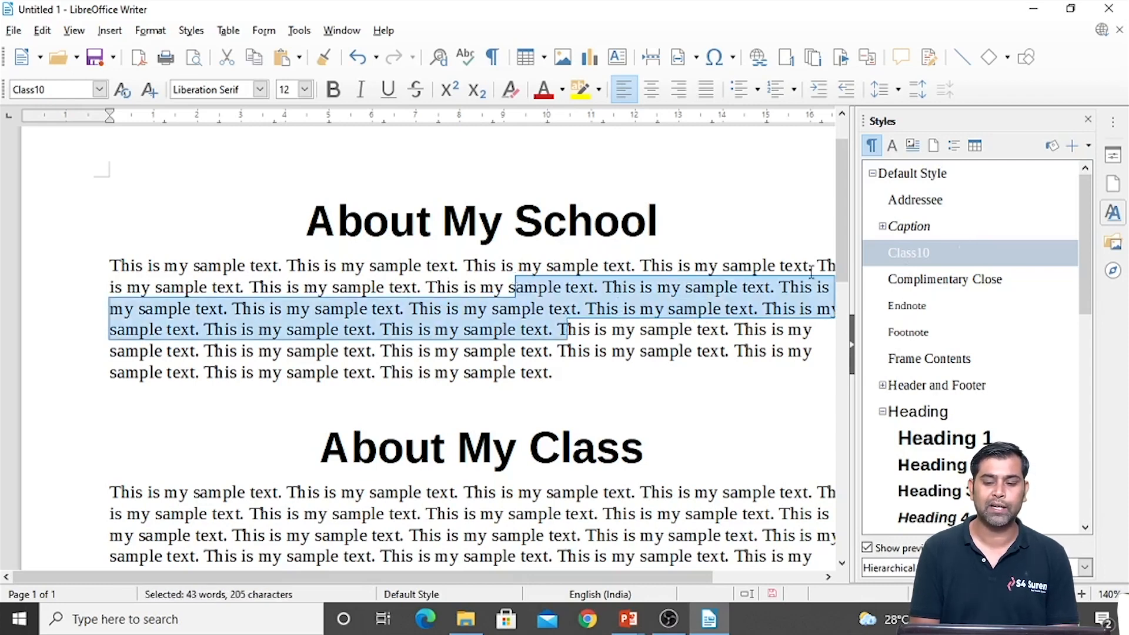
left_click(941, 253)
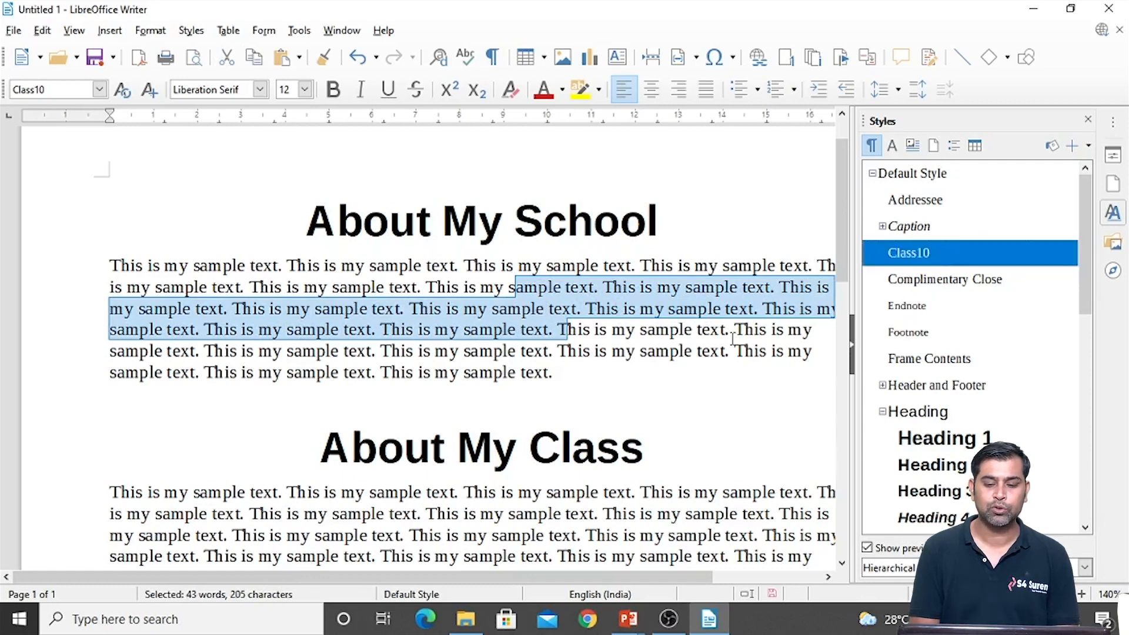
Step: Open the Class10 style for modification and set its paragraph alignment to Justified
left_click(706, 330)
double_click(650, 308)
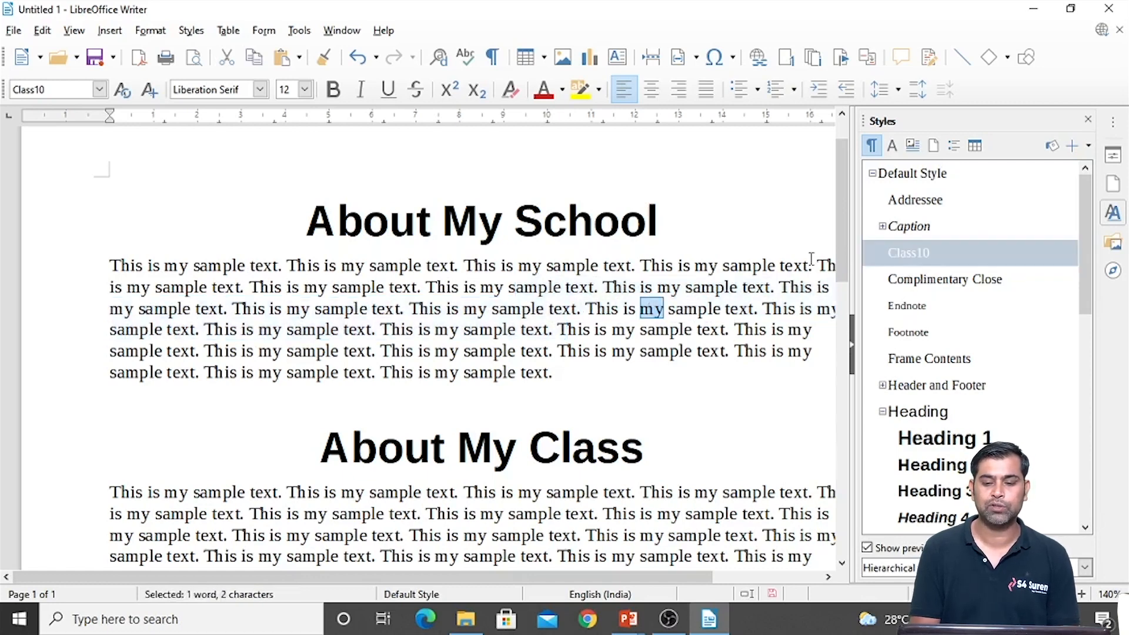
left_click(955, 256)
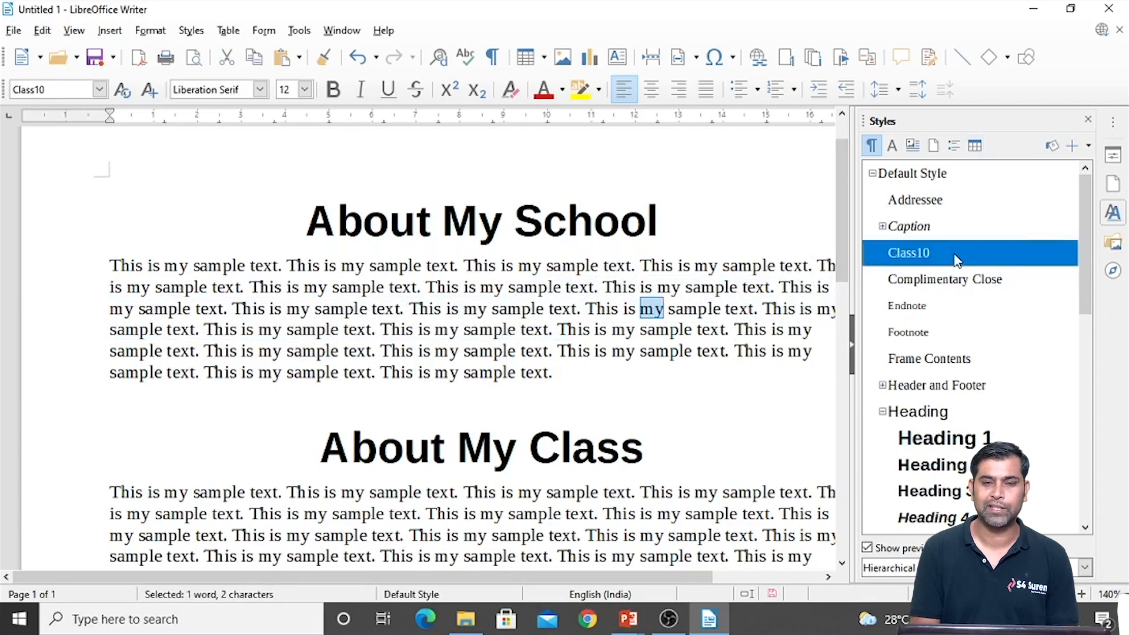
right_click(955, 257)
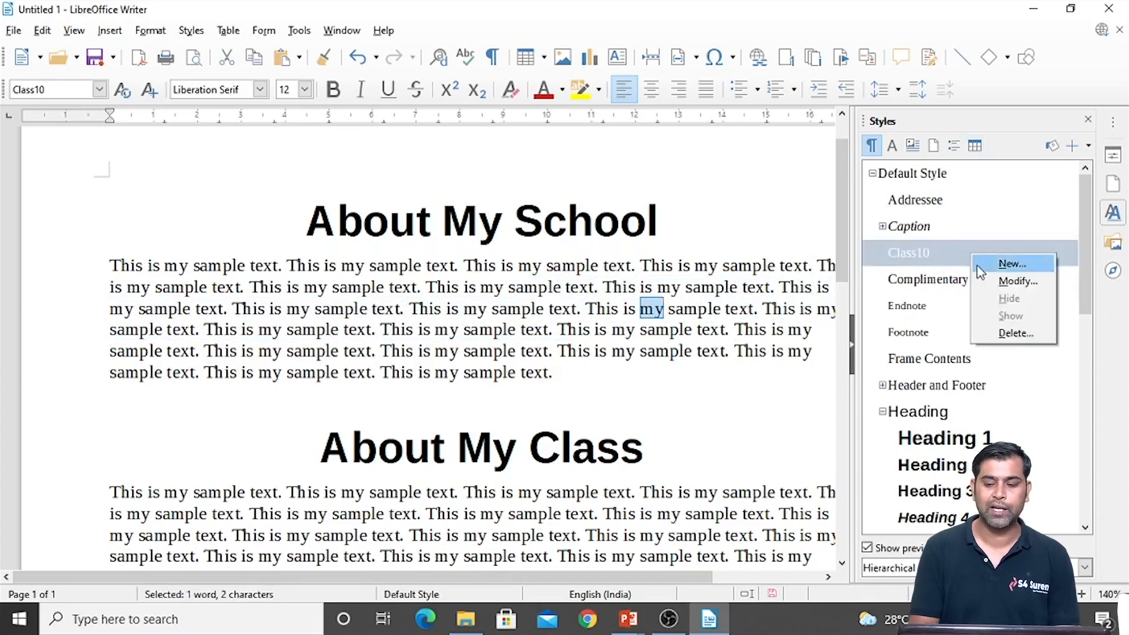
left_click(999, 281)
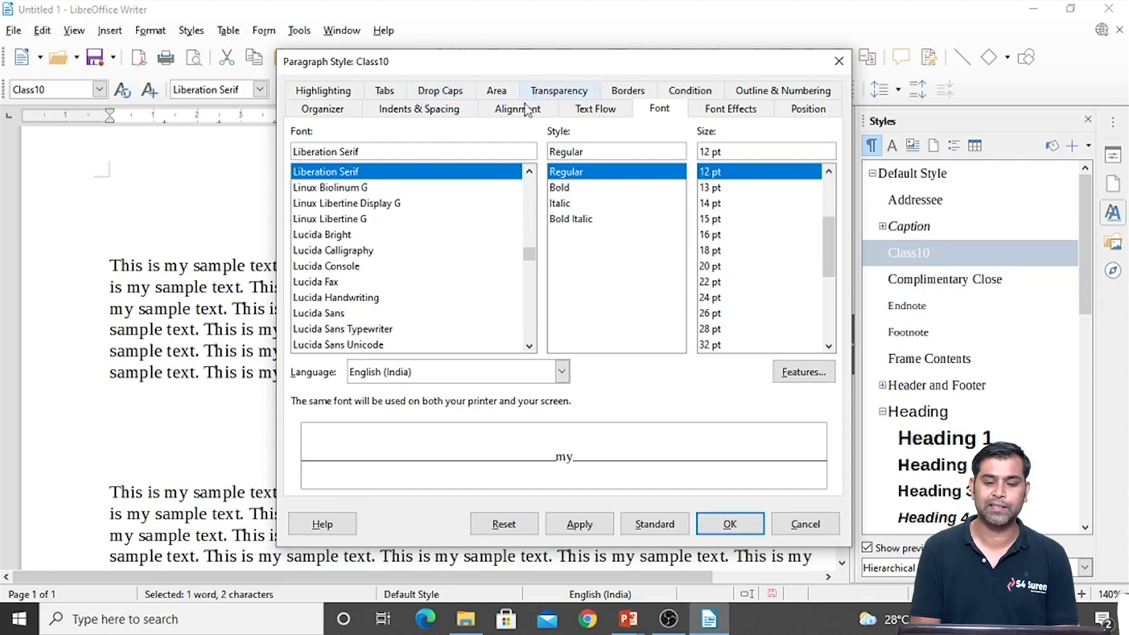
left_click(518, 112)
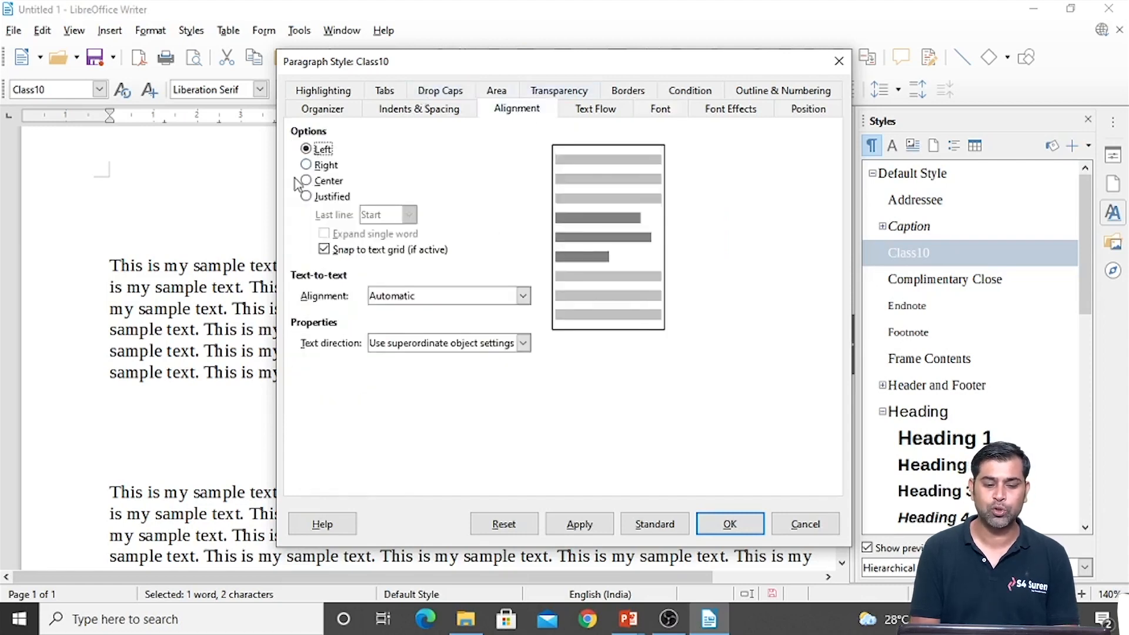
left_click(306, 197)
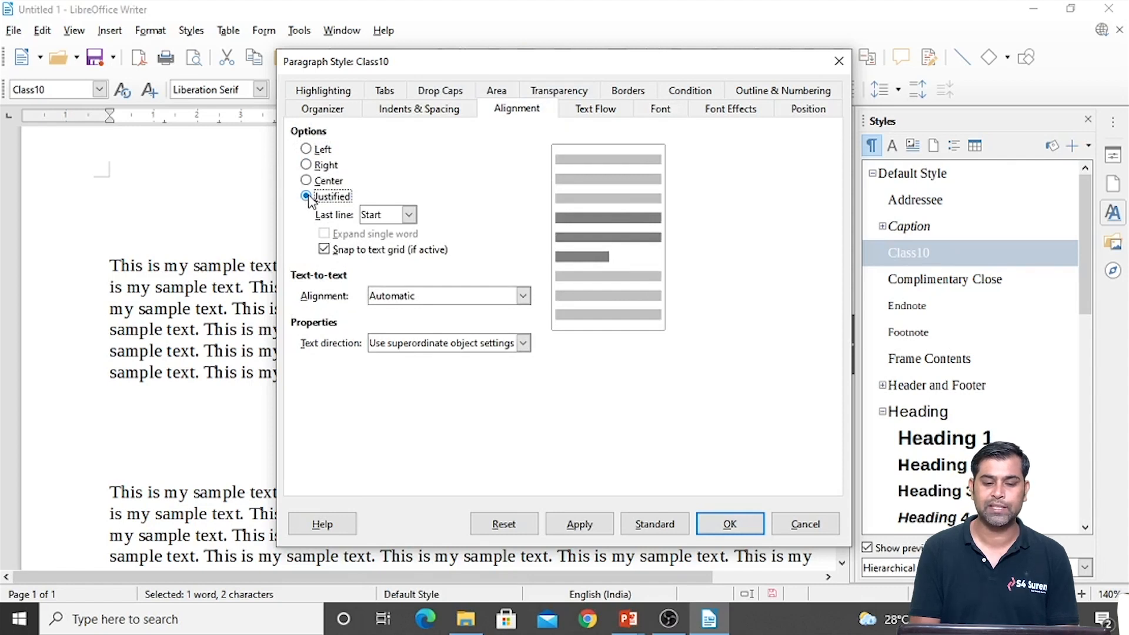
left_click(305, 149)
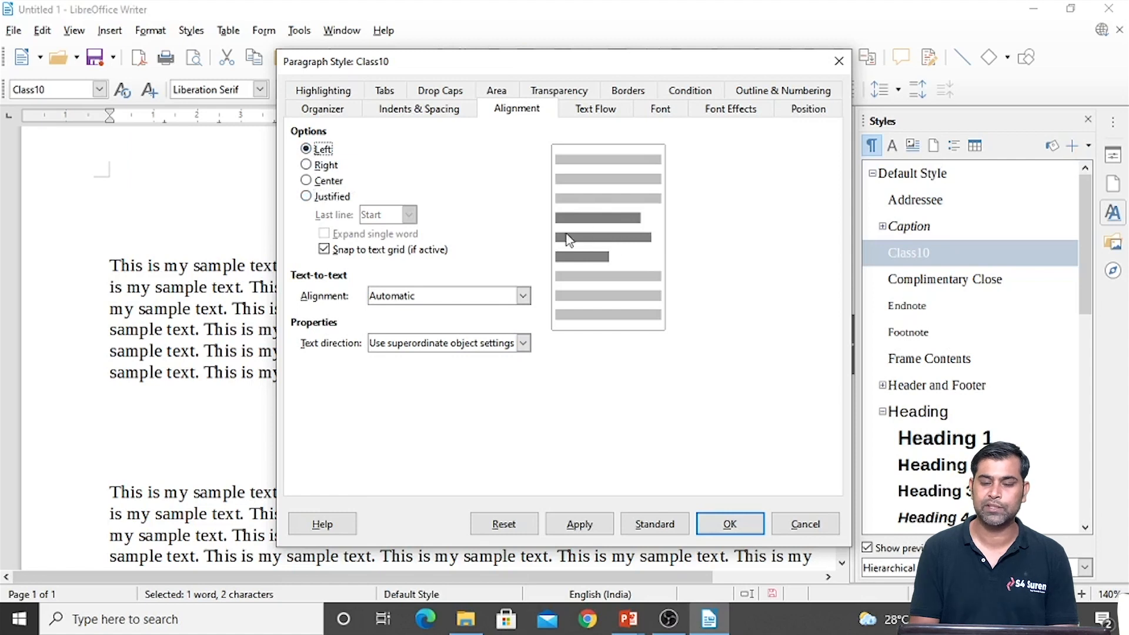
left_click(321, 199)
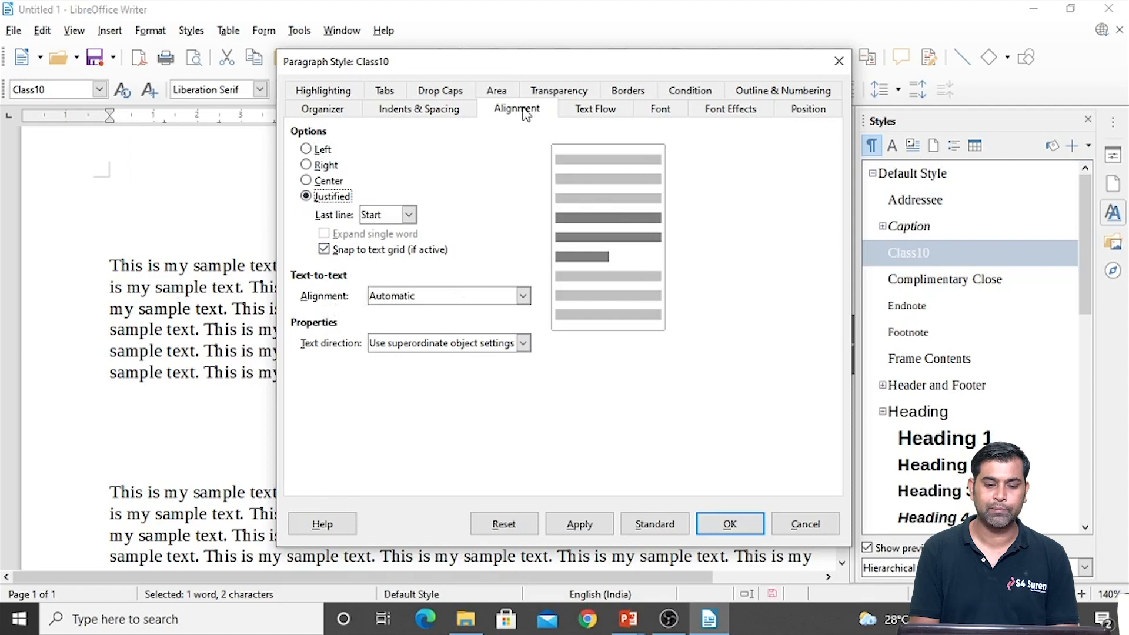
Step: Set the Class10 style's indent before text to 1.50 cm
left_click(425, 112)
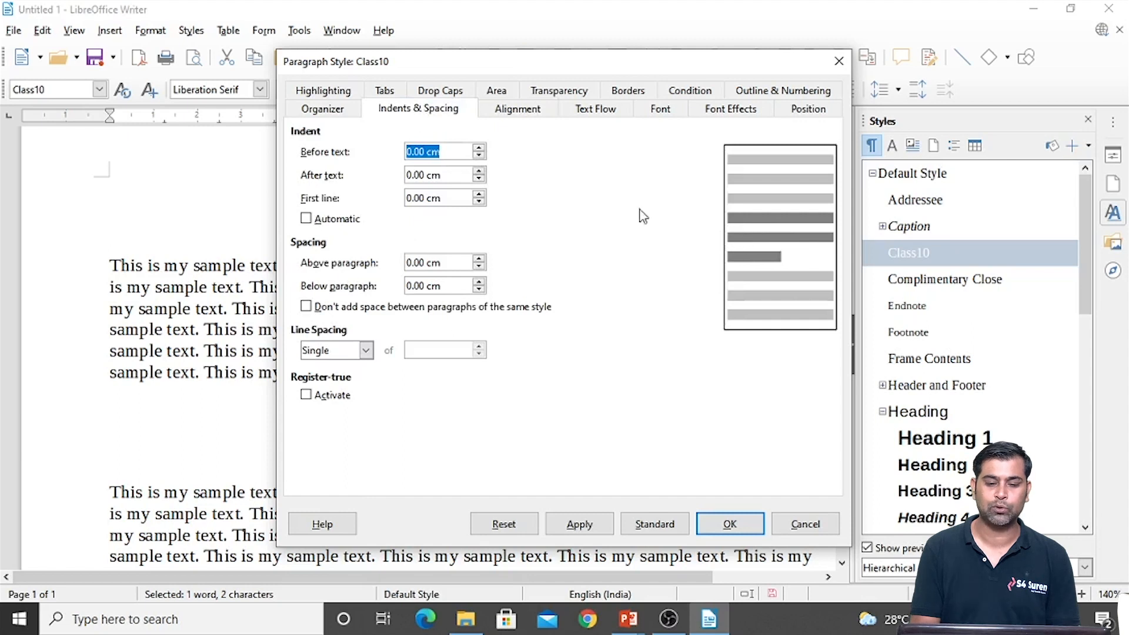
left_click(479, 149)
left_click(479, 148)
left_click(479, 148)
left_click(479, 149)
left_click(479, 148)
left_click(479, 148)
left_click(479, 148)
left_click(479, 148)
left_click(480, 148)
left_click(479, 148)
left_click(479, 148)
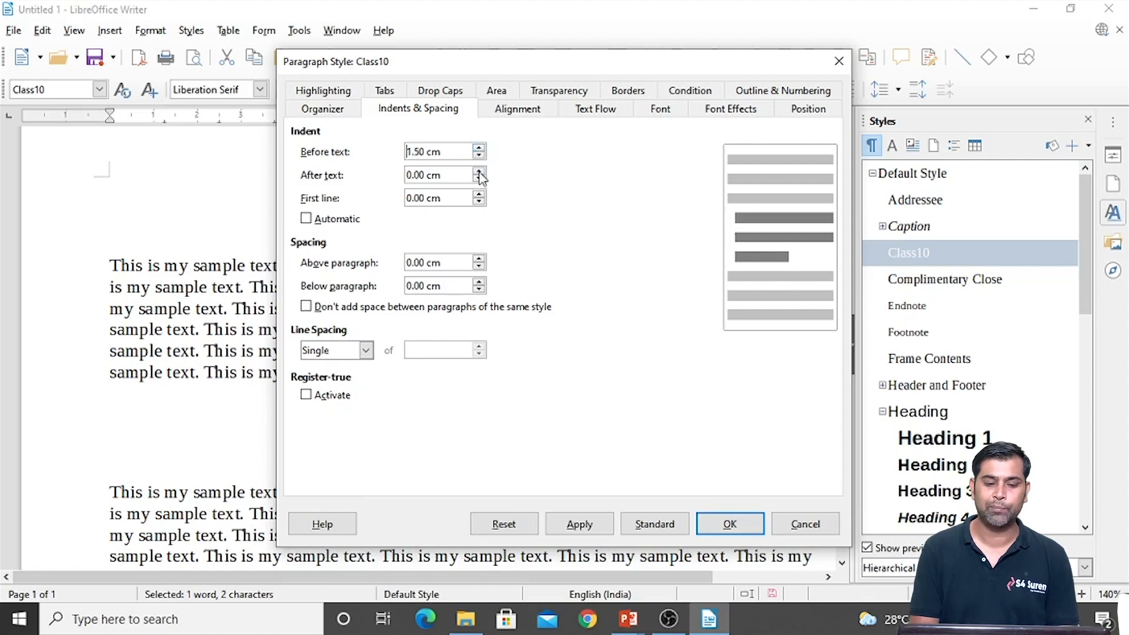
Step: Set the Class10 style's indent after text to 1.50 cm and its first line indent to 0.50 cm
left_click(479, 172)
left_click(479, 171)
left_click(479, 172)
left_click(479, 171)
left_click(479, 172)
left_click(479, 171)
left_click(479, 171)
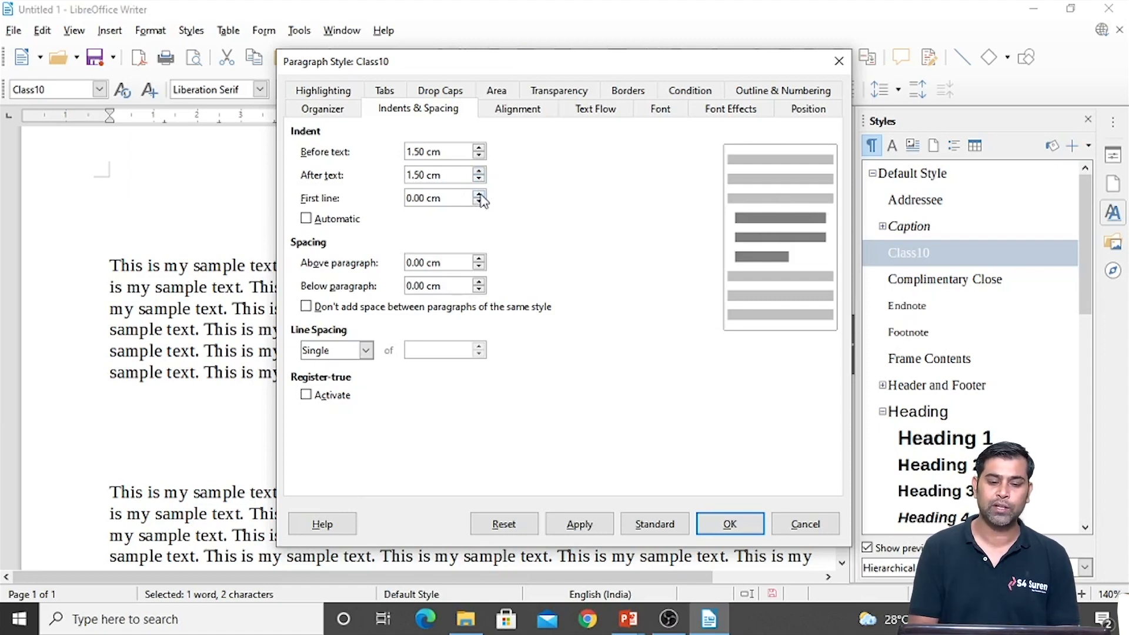
left_click(479, 195)
left_click(479, 195)
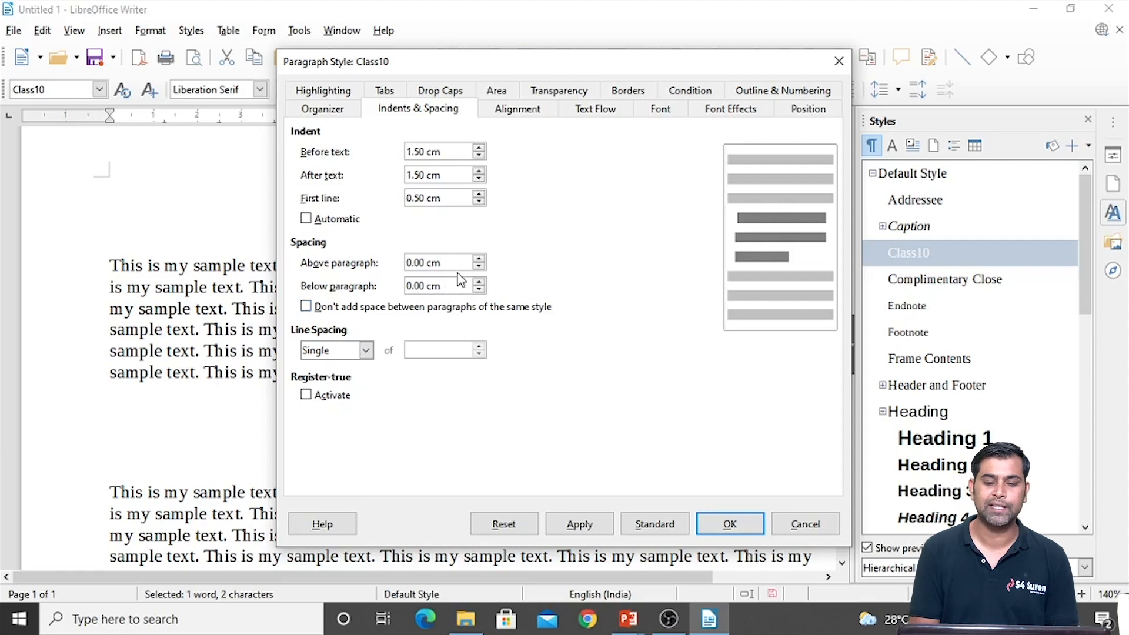
Step: Change the Class10 style's font to Comic Sans MS Bold and apply the style modifications
left_click(657, 109)
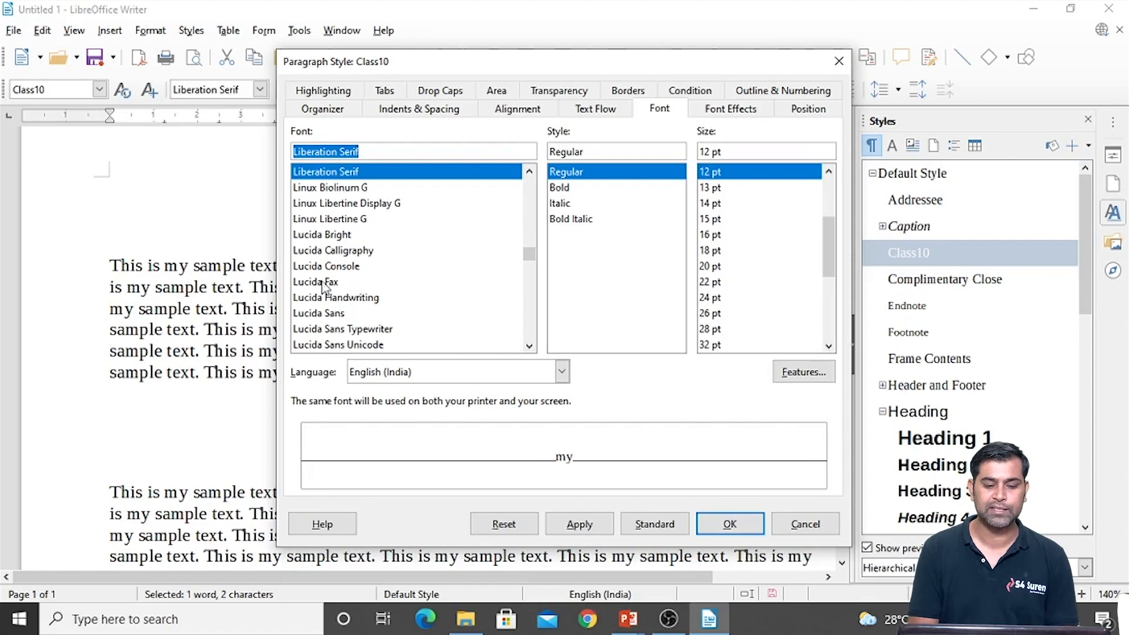
scroll(324, 288, "up", 7)
scroll(323, 253, "up", 12)
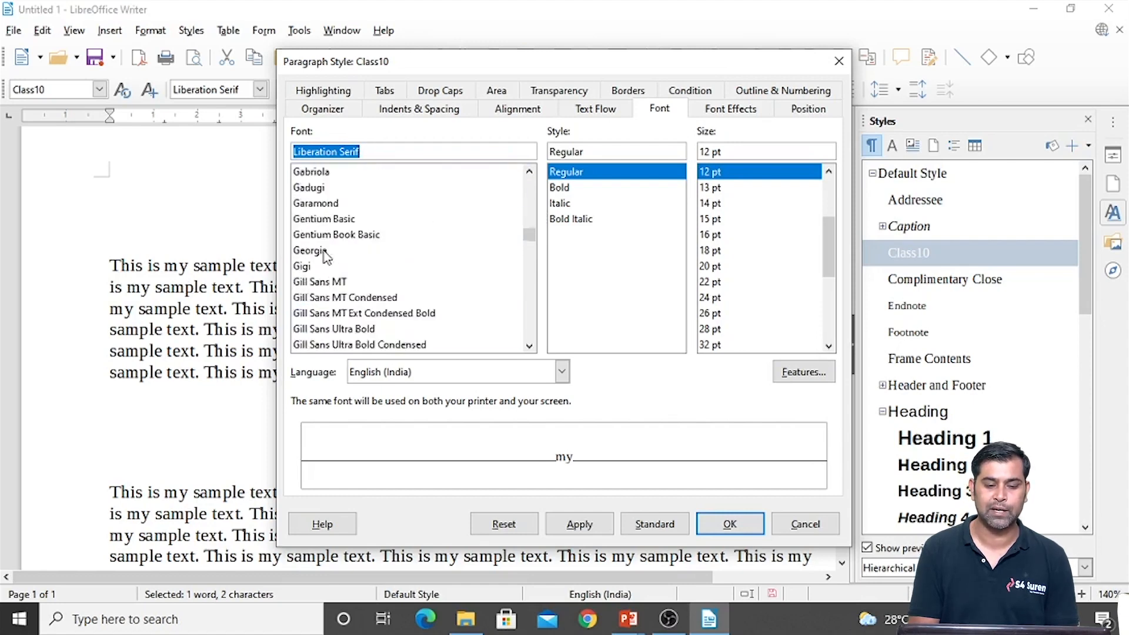
scroll(324, 254, "up", 8)
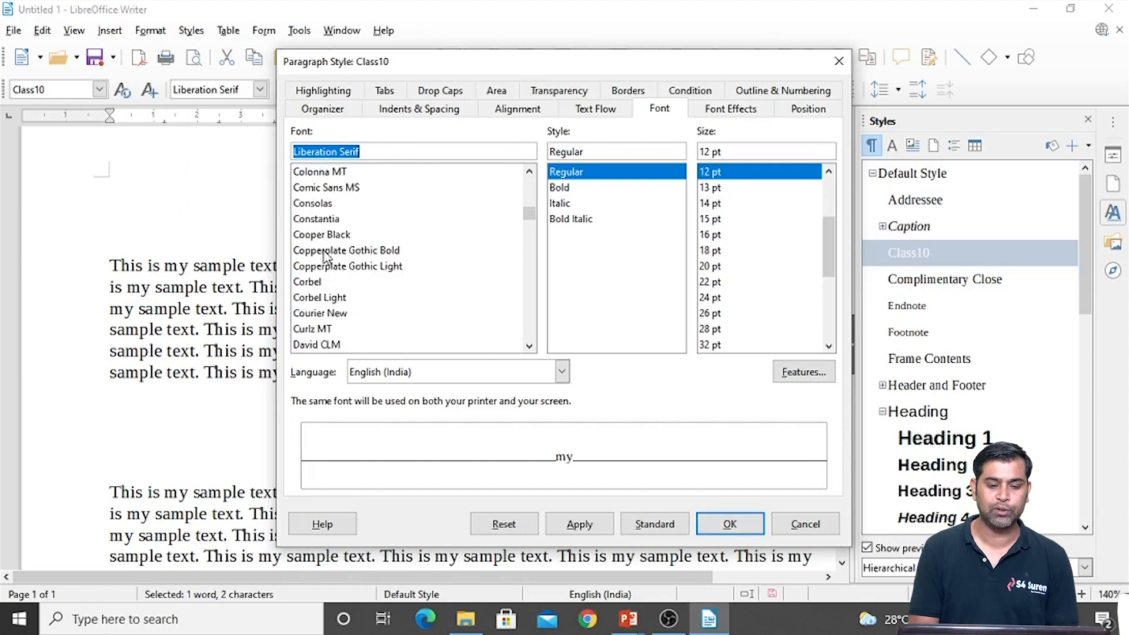
left_click(334, 189)
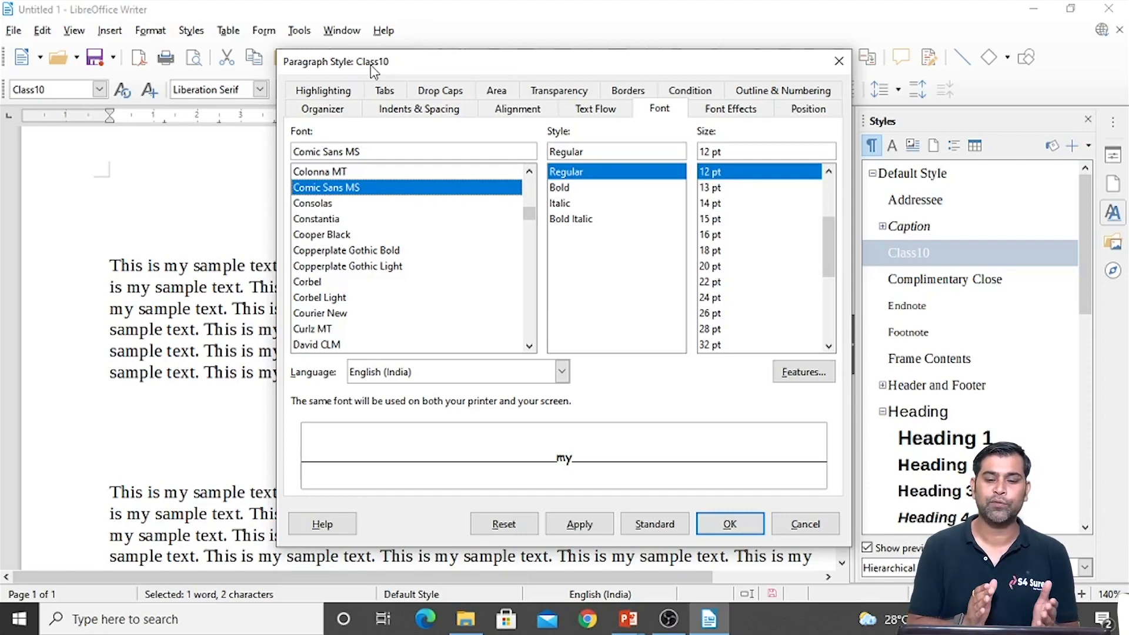
left_click(557, 188)
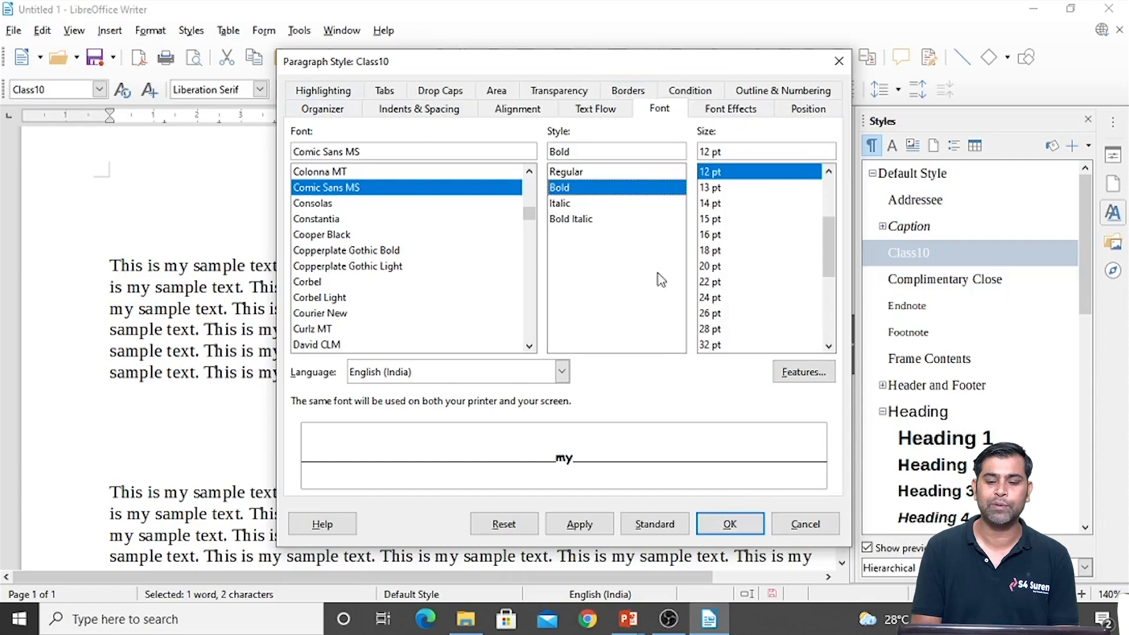
left_click(579, 527)
left_click(714, 523)
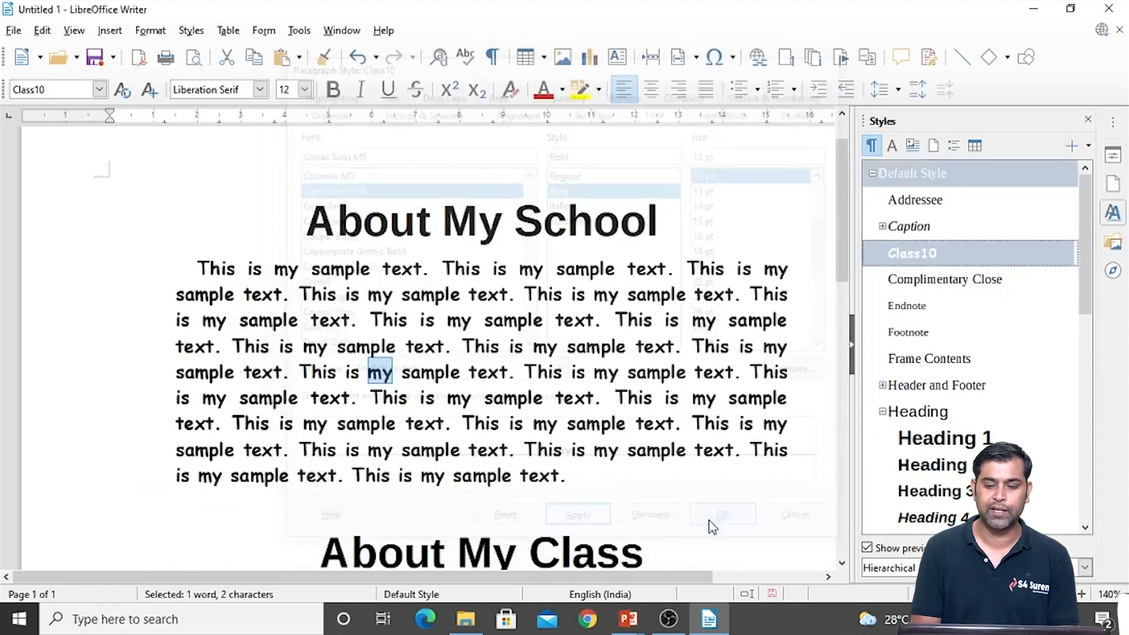
left_click(695, 386)
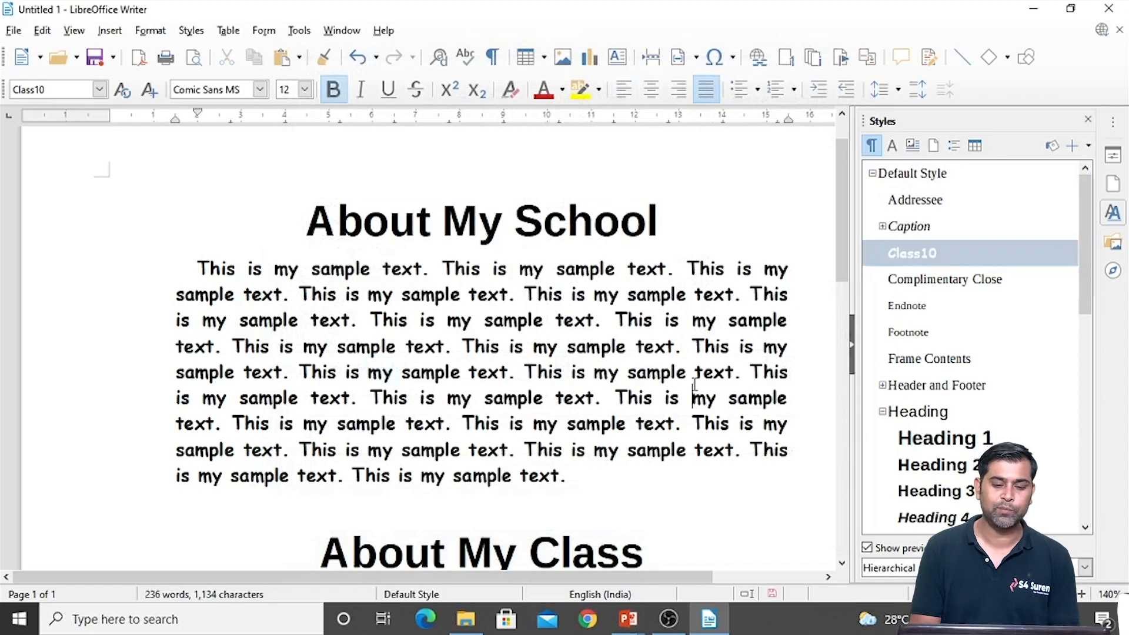
scroll(695, 386, "down", 2)
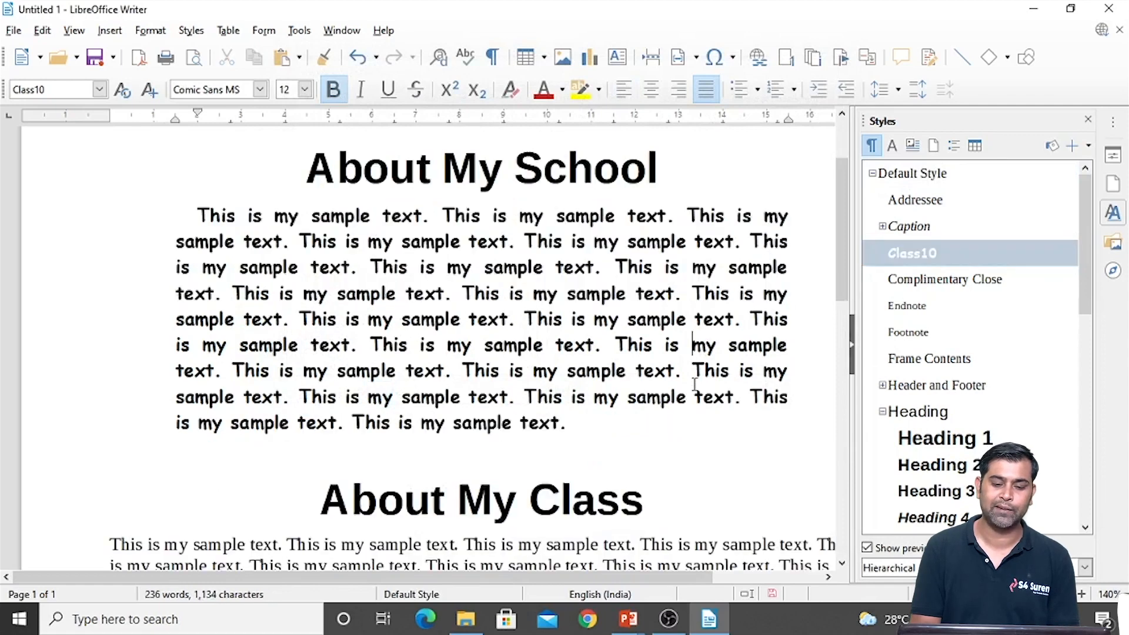
double_click(284, 265)
scroll(425, 320, "down", 4)
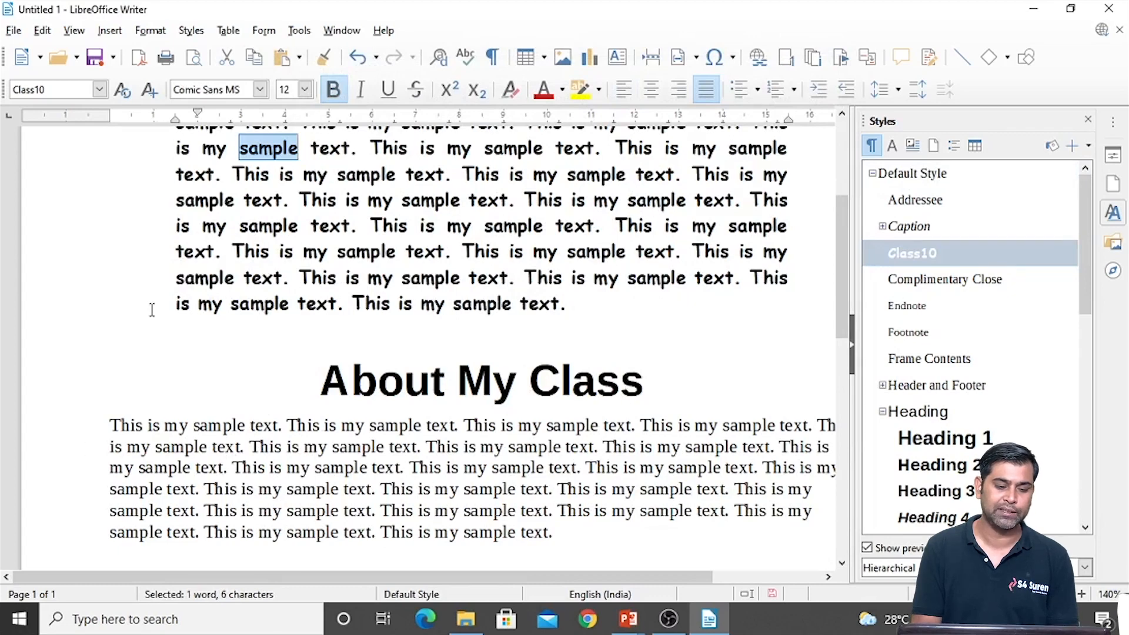
scroll(213, 291, "up", 7)
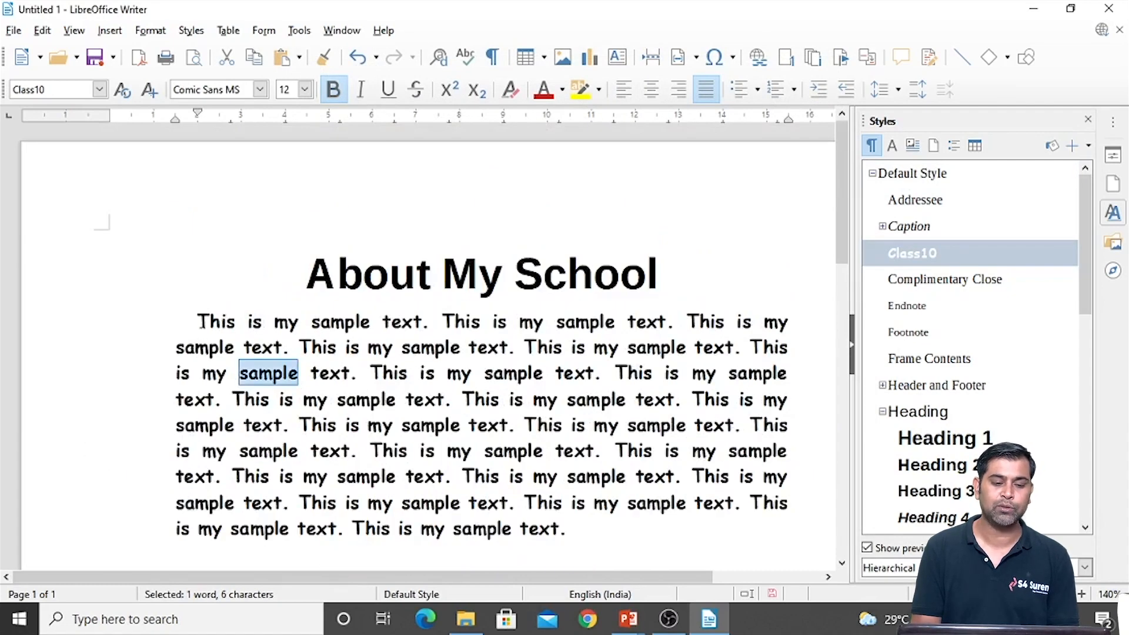
left_click(435, 382)
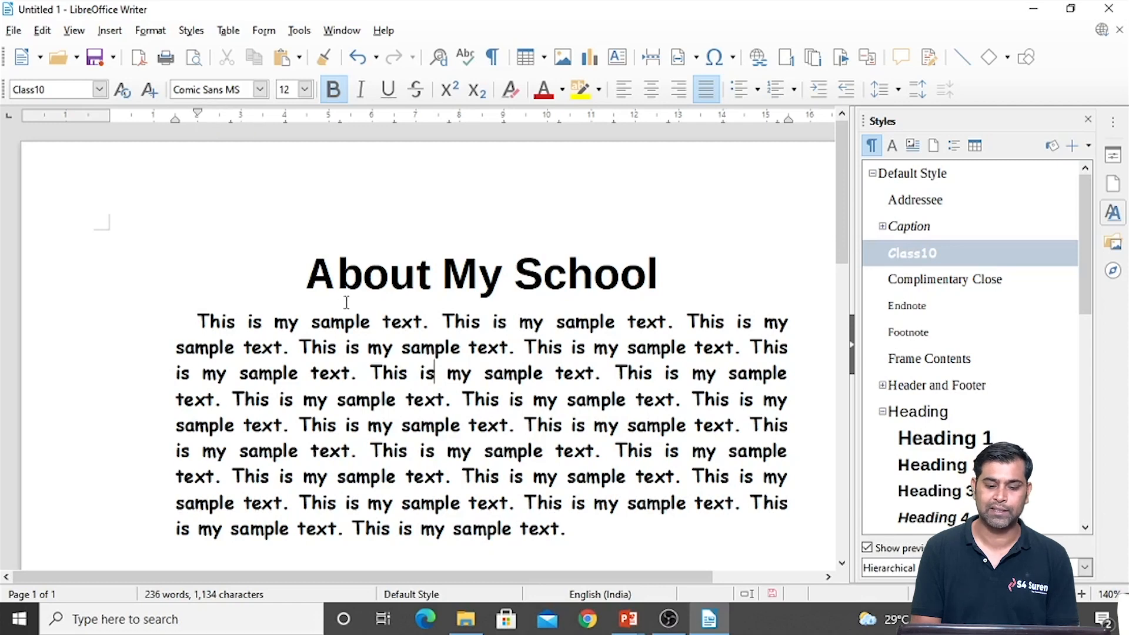
Step: Apply the Class10 style to the paragraph under the "About My Class" heading
scroll(353, 303, "down", 5)
left_click_drag(233, 434, 290, 468)
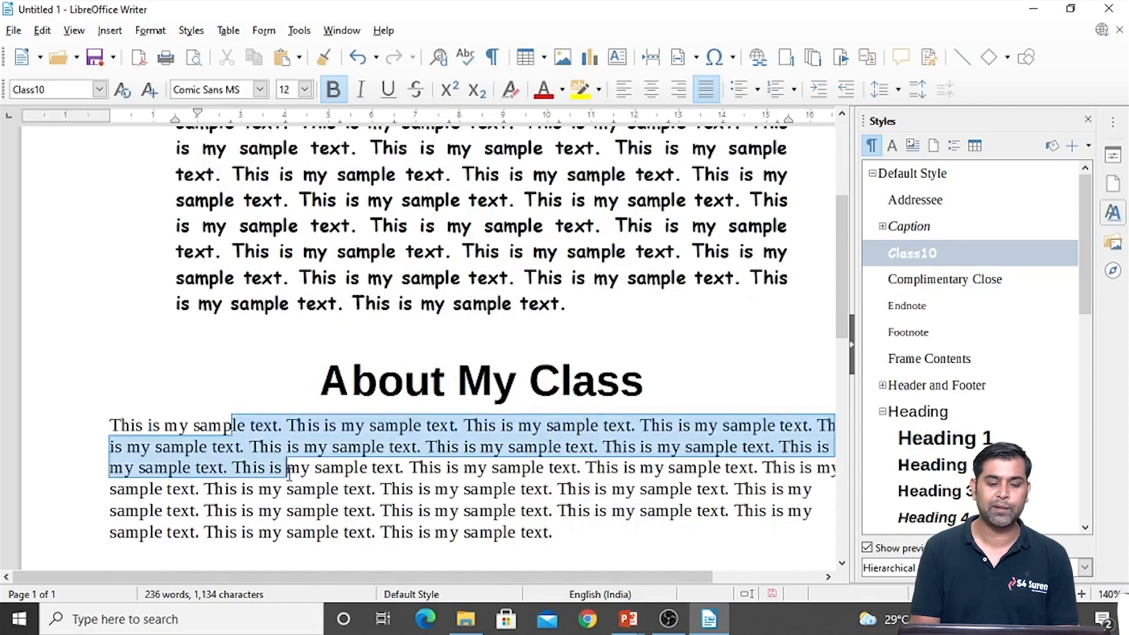
left_click(414, 488)
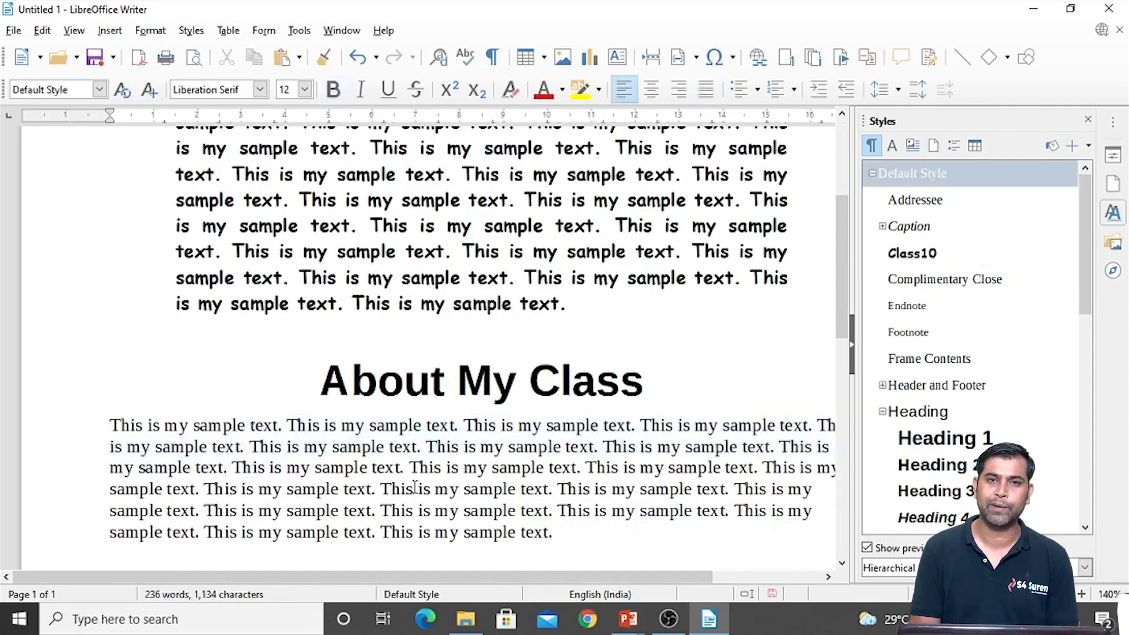
left_click(332, 449)
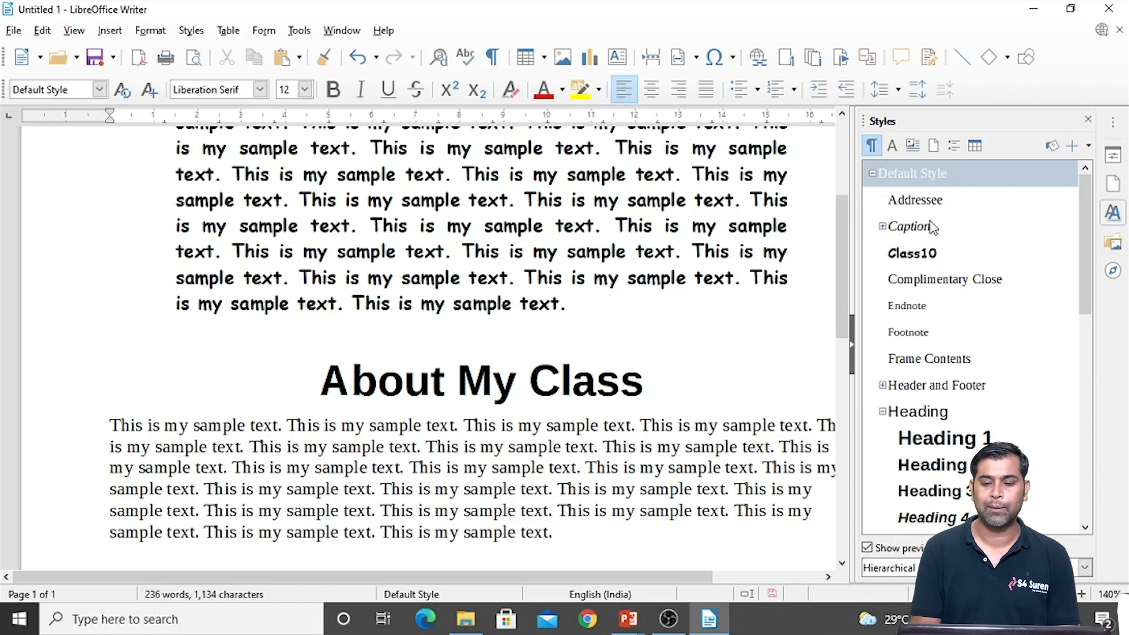
double_click(929, 254)
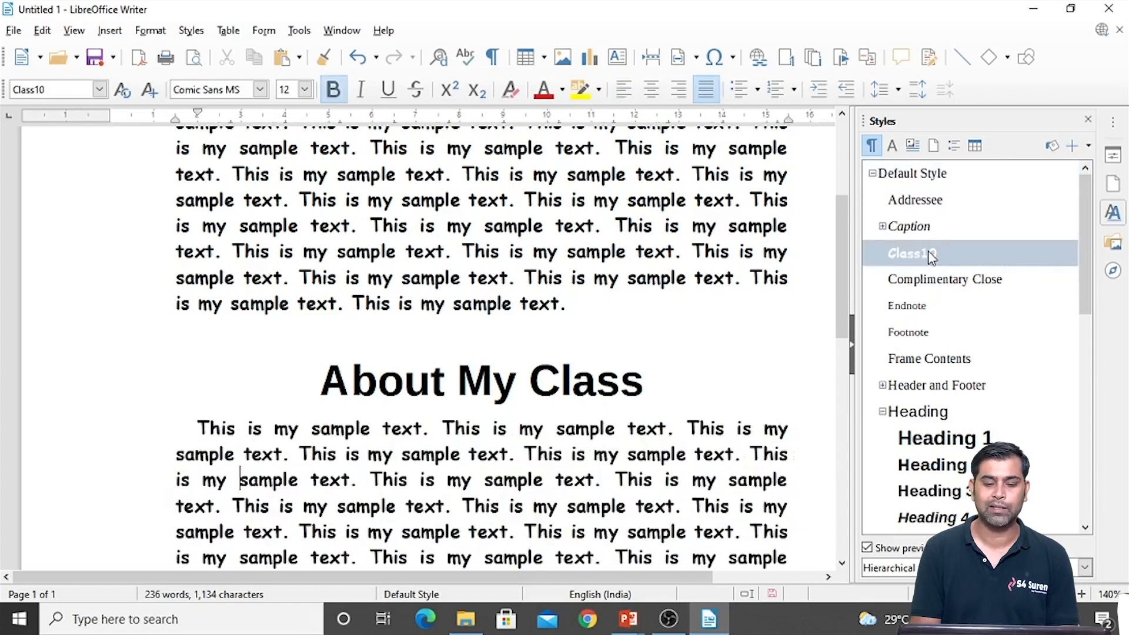
scroll(659, 298, "down", 2)
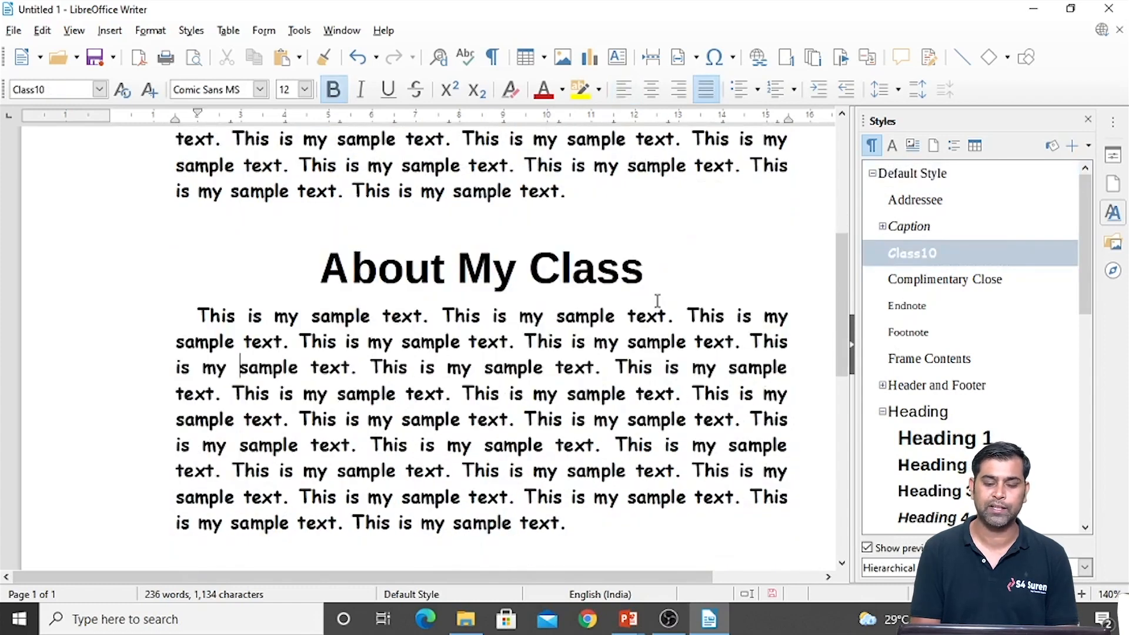
scroll(657, 301, "up", 2)
scroll(657, 300, "up", 3)
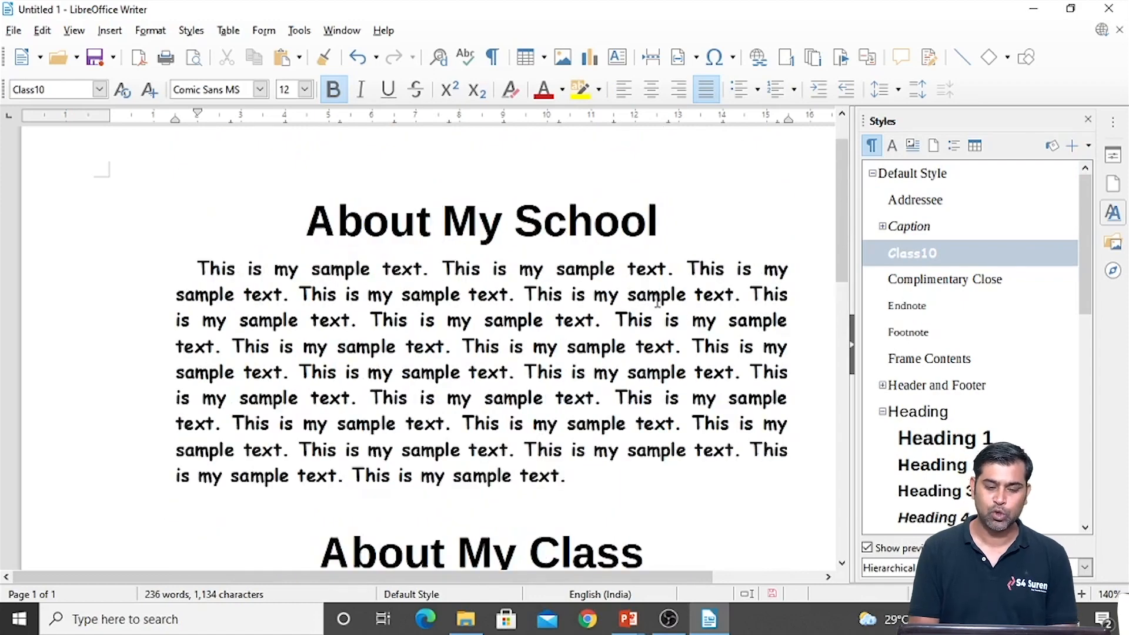
Step: Undo applying Class10 to the "About My Class" paragraph and the Class10 alignment, indent and font modifications
key("ctrl+z")
key("Right")
scroll(657, 301, "down", 2)
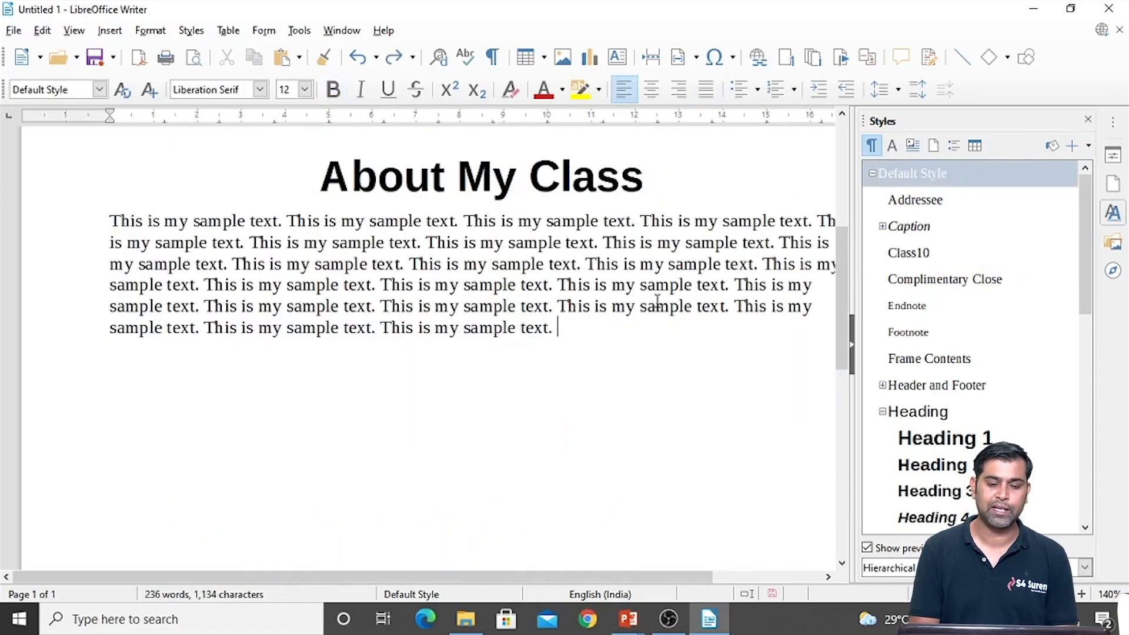
scroll(658, 301, "up", 5)
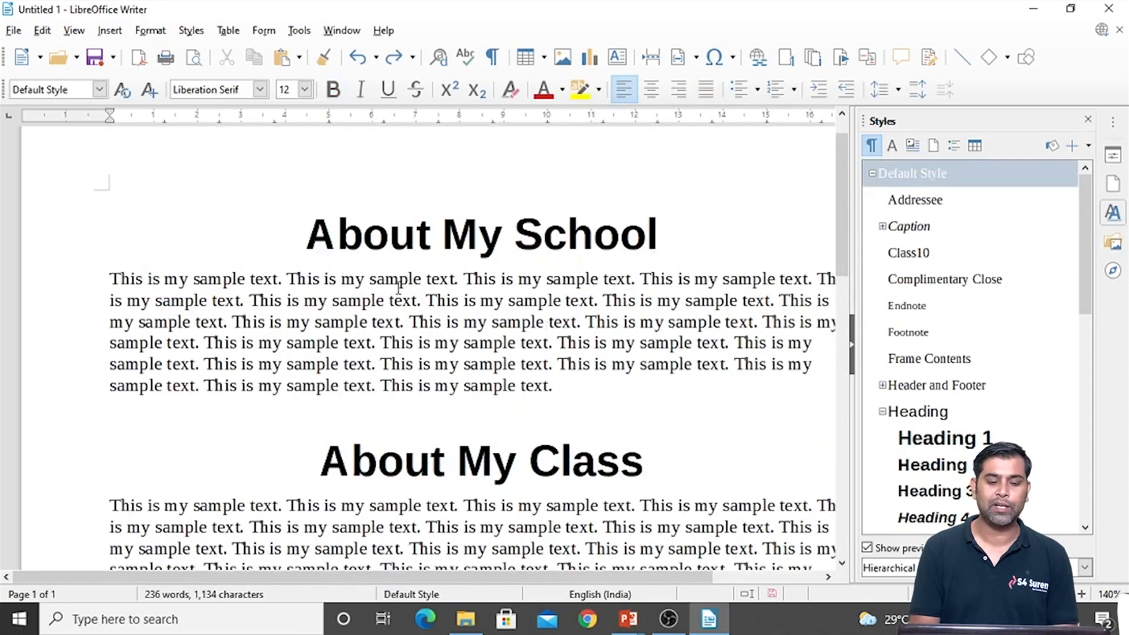
Step: Create a new character style named "mysyle" from the current text in the "About My School" paragraph
left_click_drag(371, 280, 456, 280)
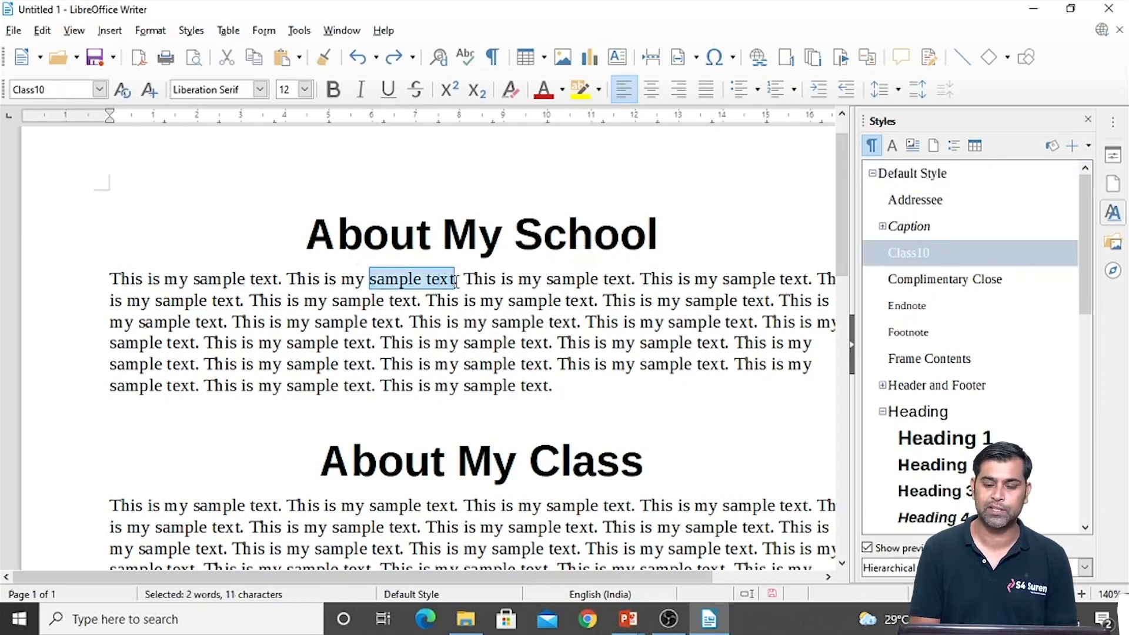
left_click(430, 385)
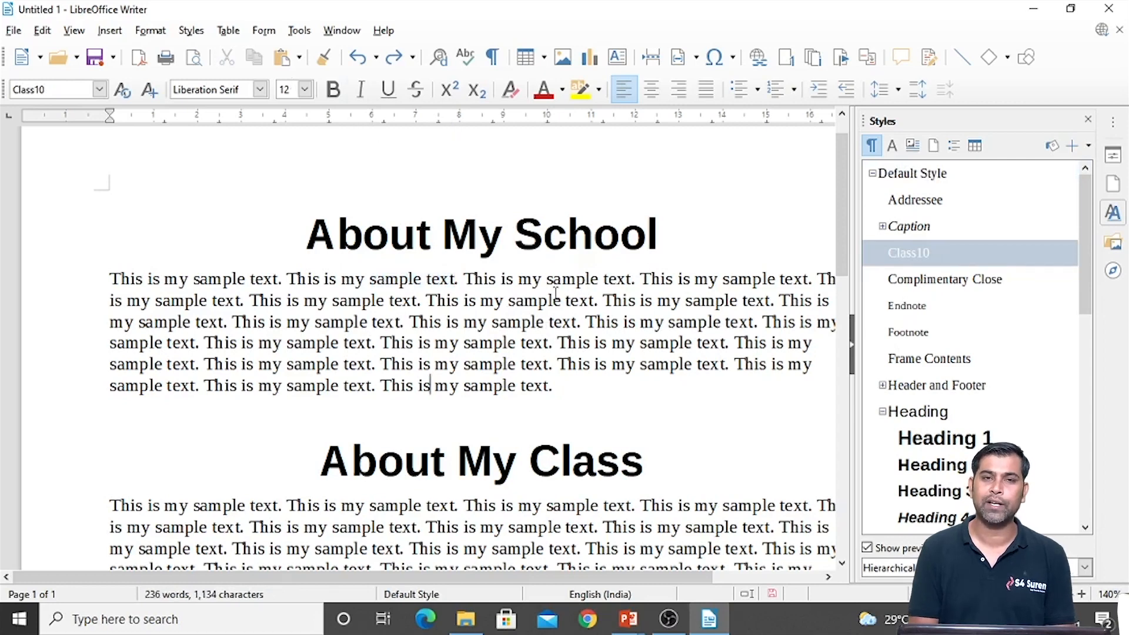
left_click(892, 147)
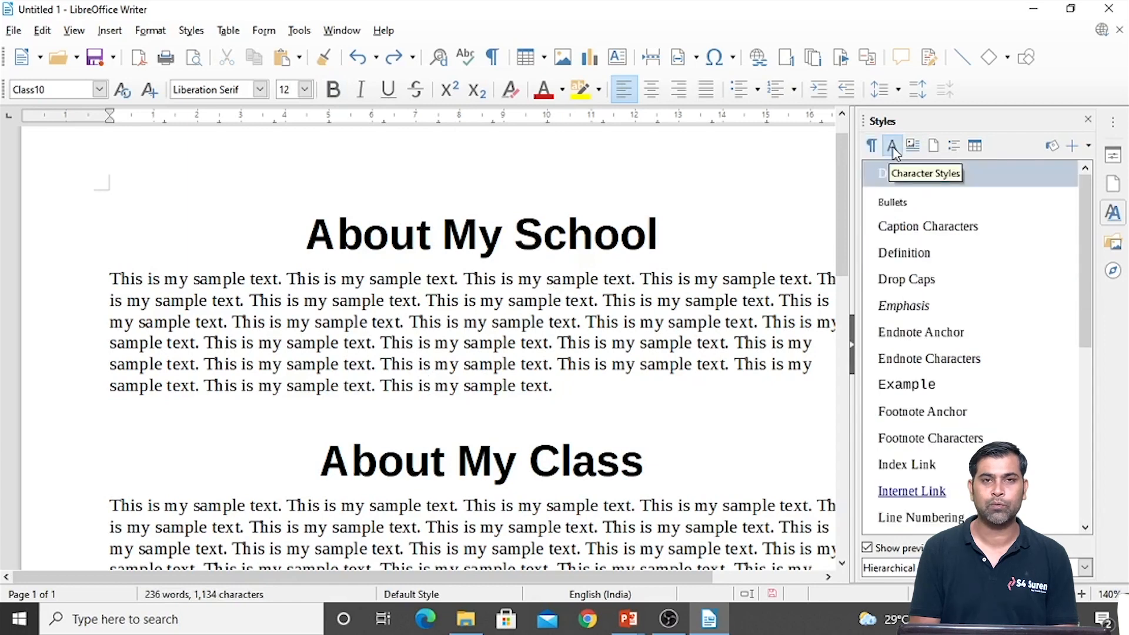
left_click(1082, 147)
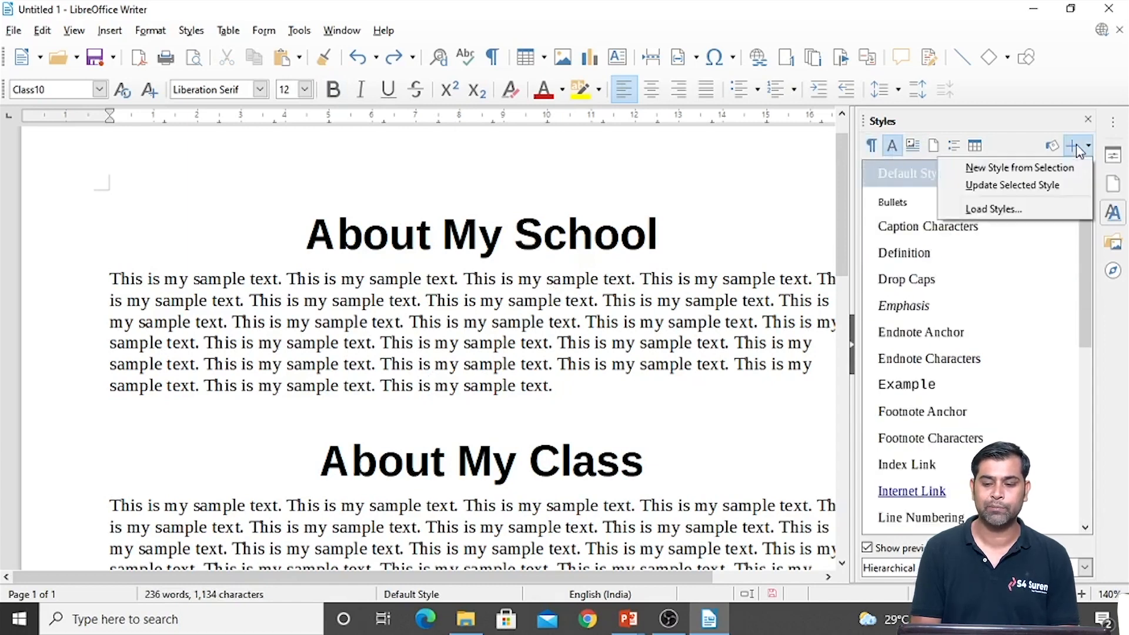
left_click(1038, 170)
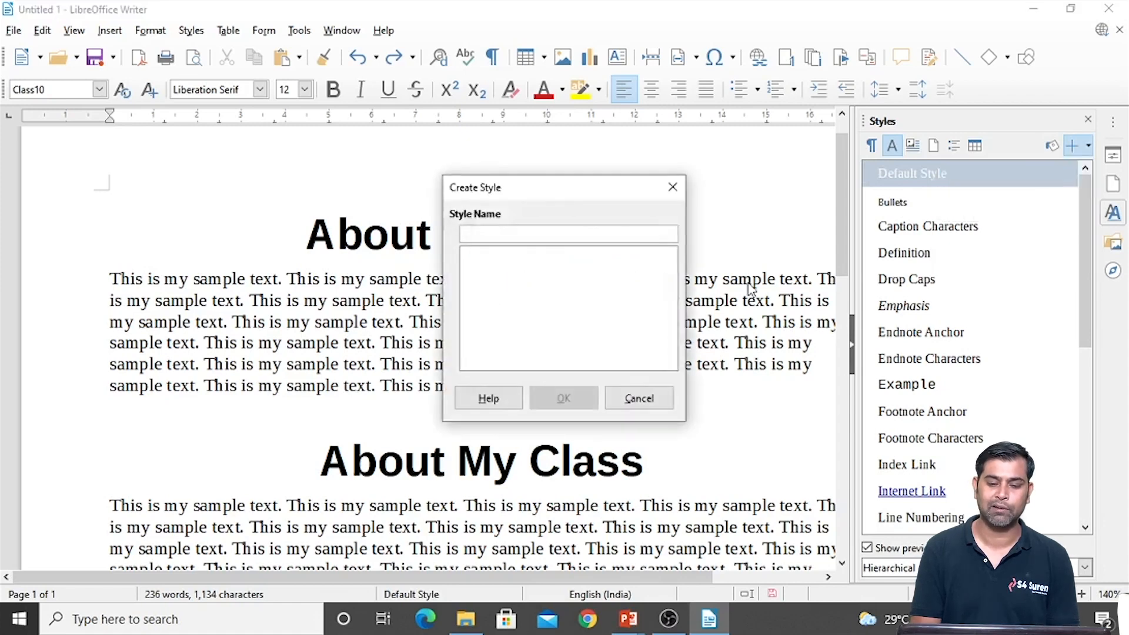
type("my")
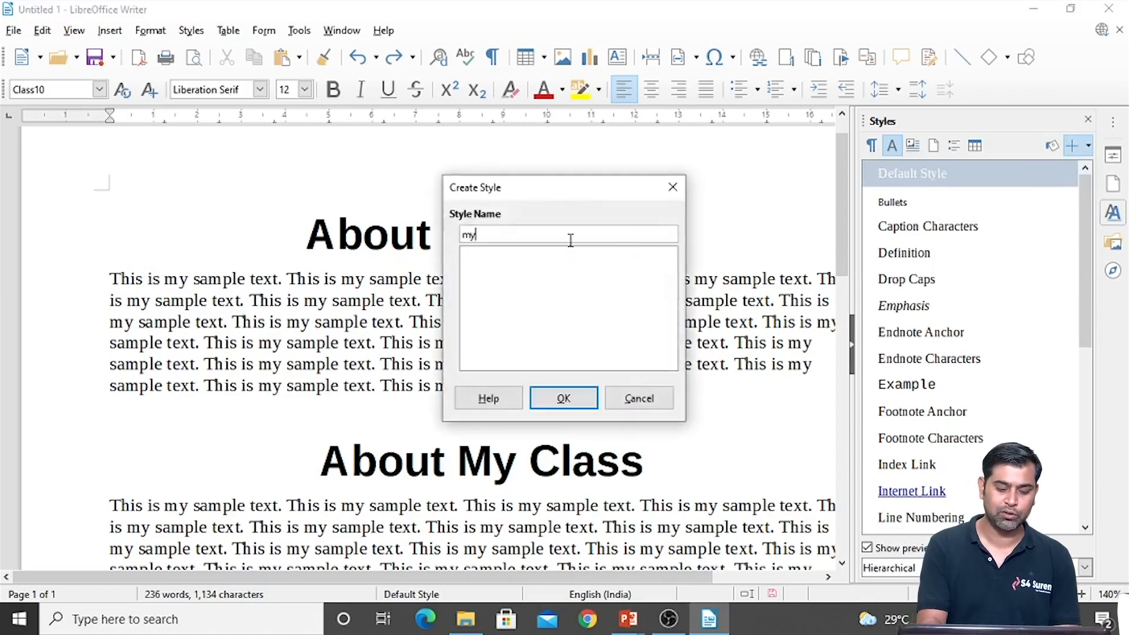
type("style")
left_click(560, 398)
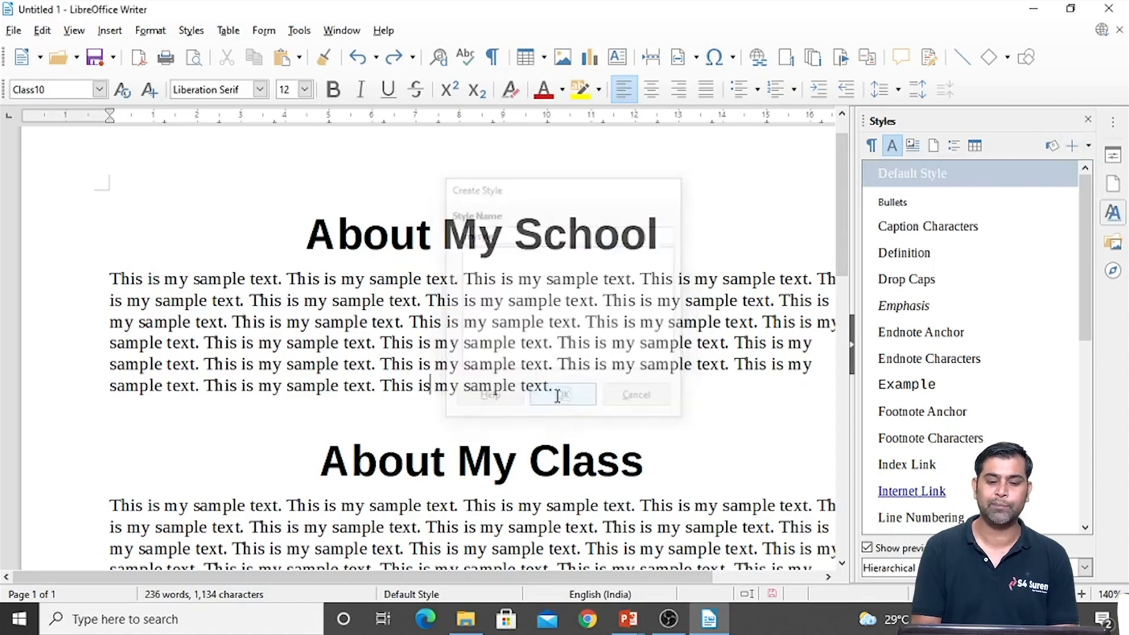
Step: Modify the mysyle character style to use the Lucida Bright Italic font at 13 pt
left_click(999, 211)
right_click(997, 206)
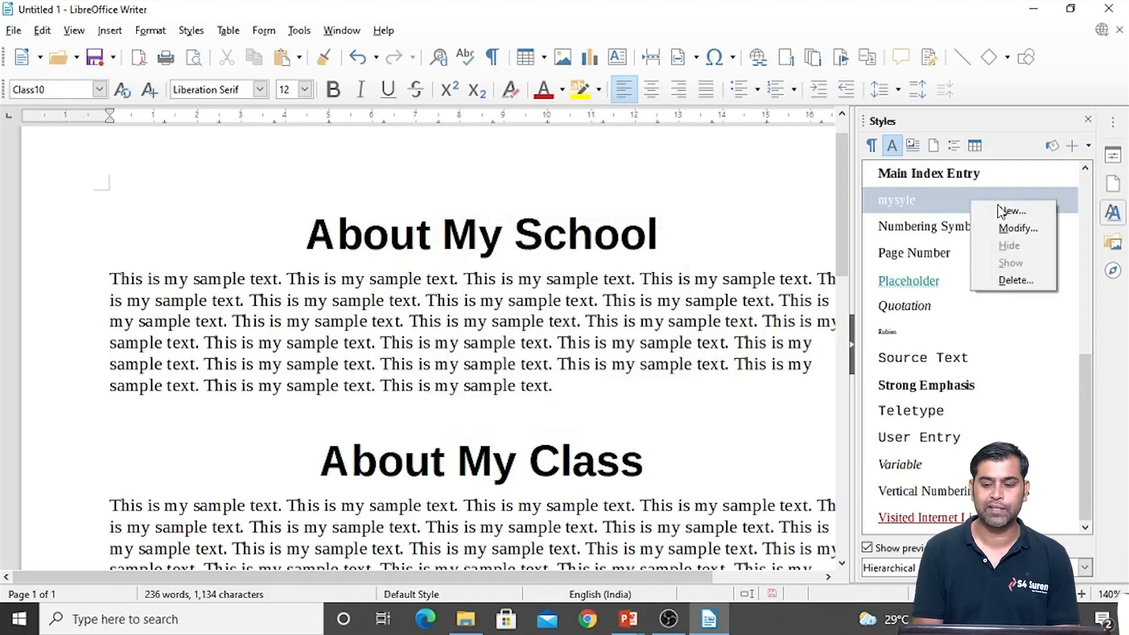
left_click(1007, 229)
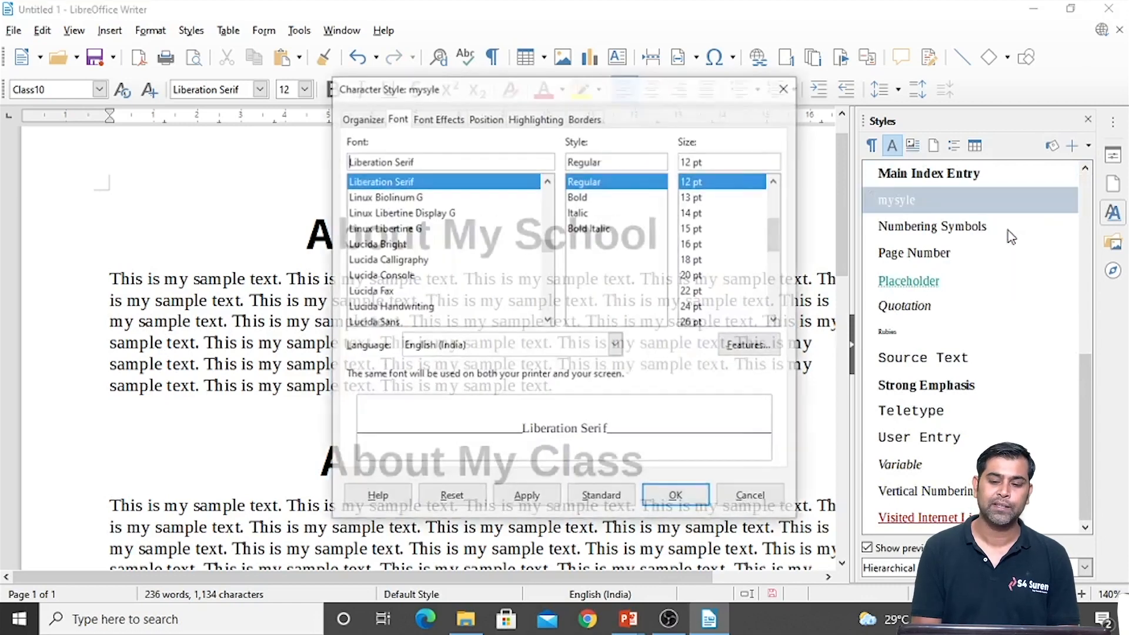
left_click(579, 197)
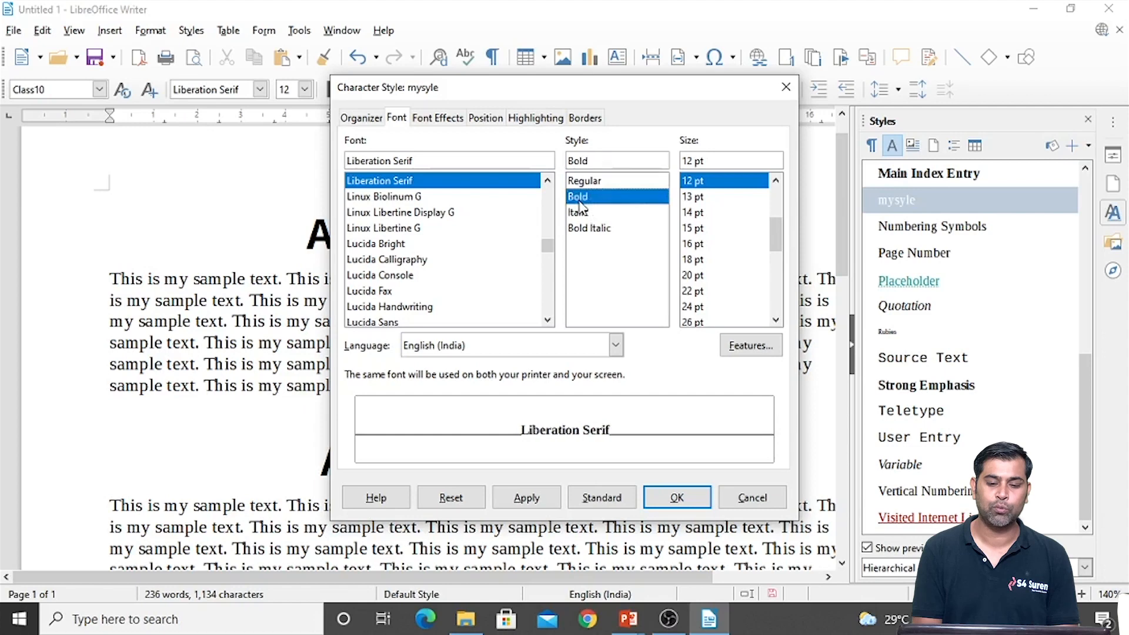
left_click(694, 197)
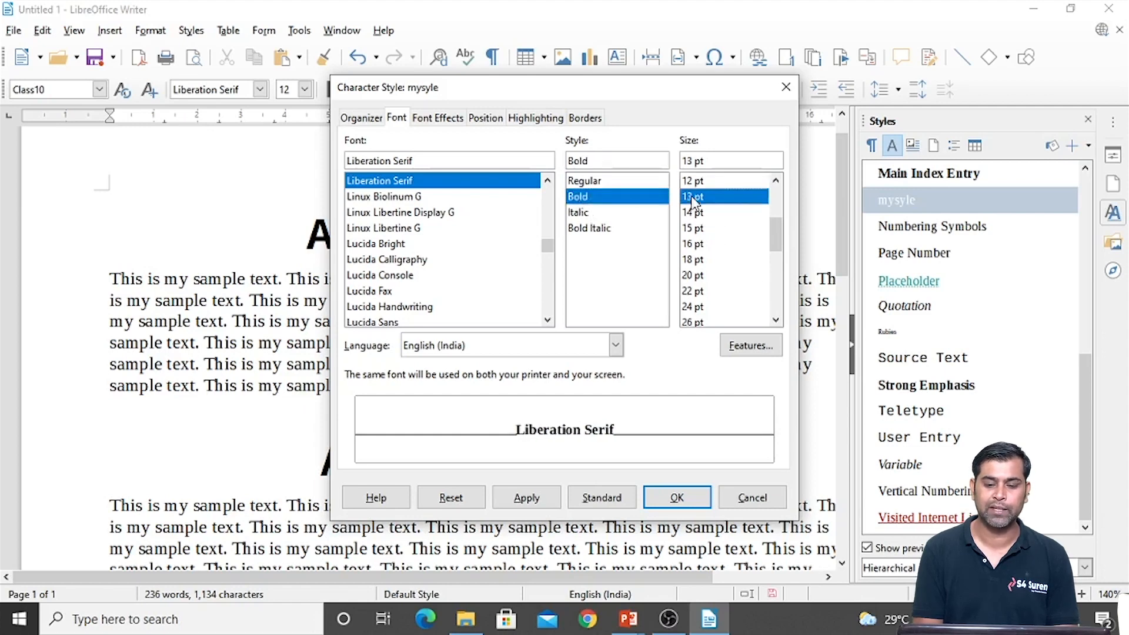
left_click(372, 233)
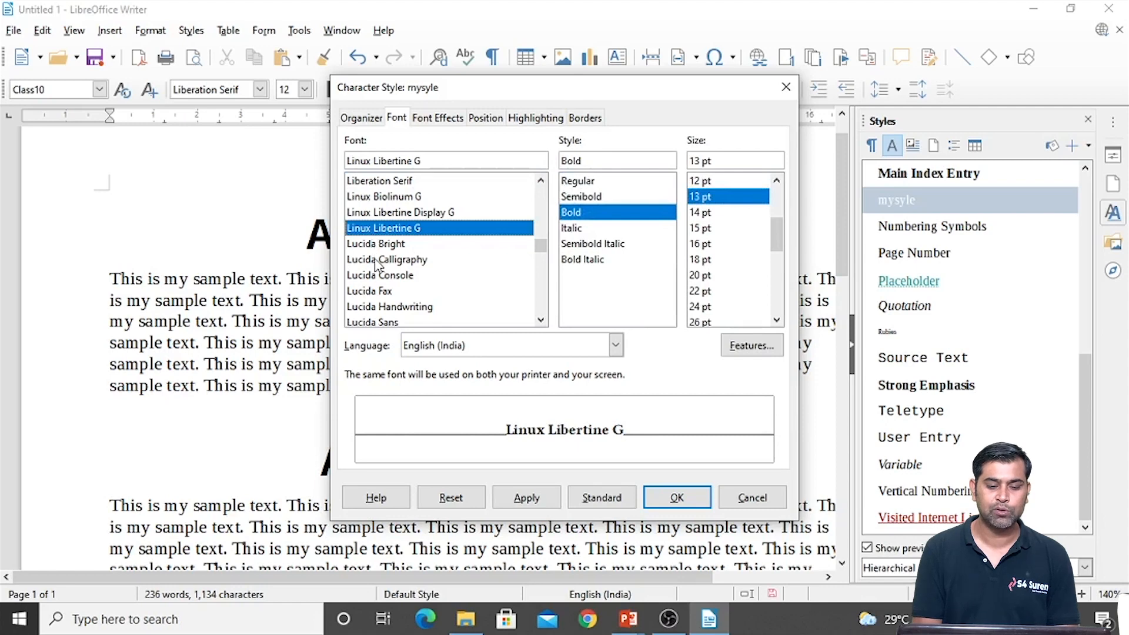
left_click(366, 243)
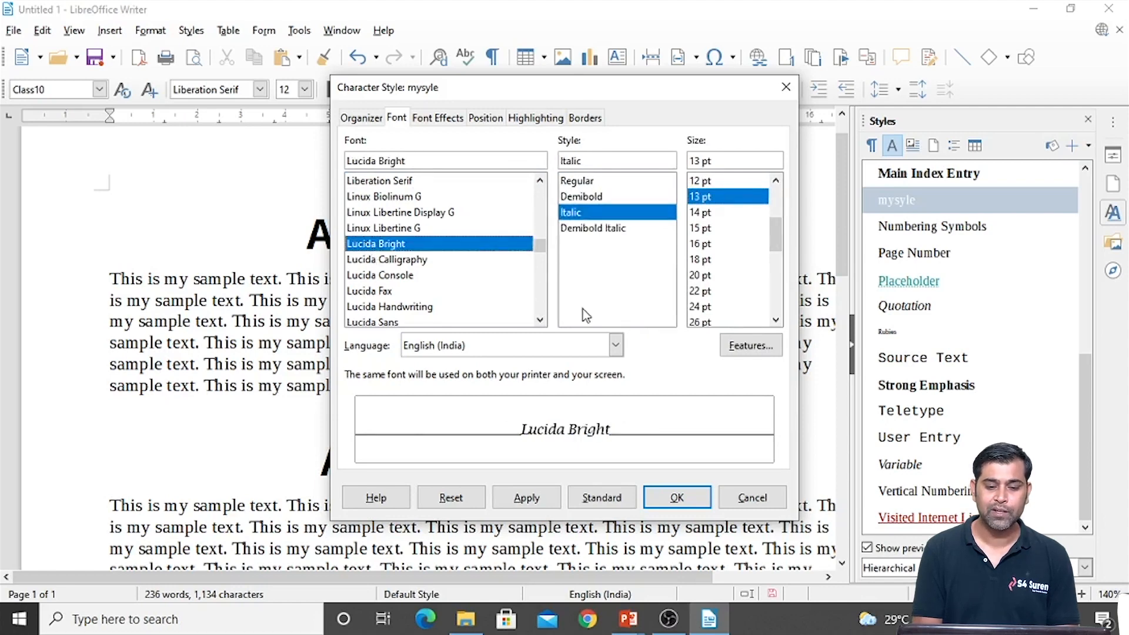
Step: Set the mysyle character style's font color to Dark Red 1 and apply the style changes
left_click(436, 117)
left_click(474, 167)
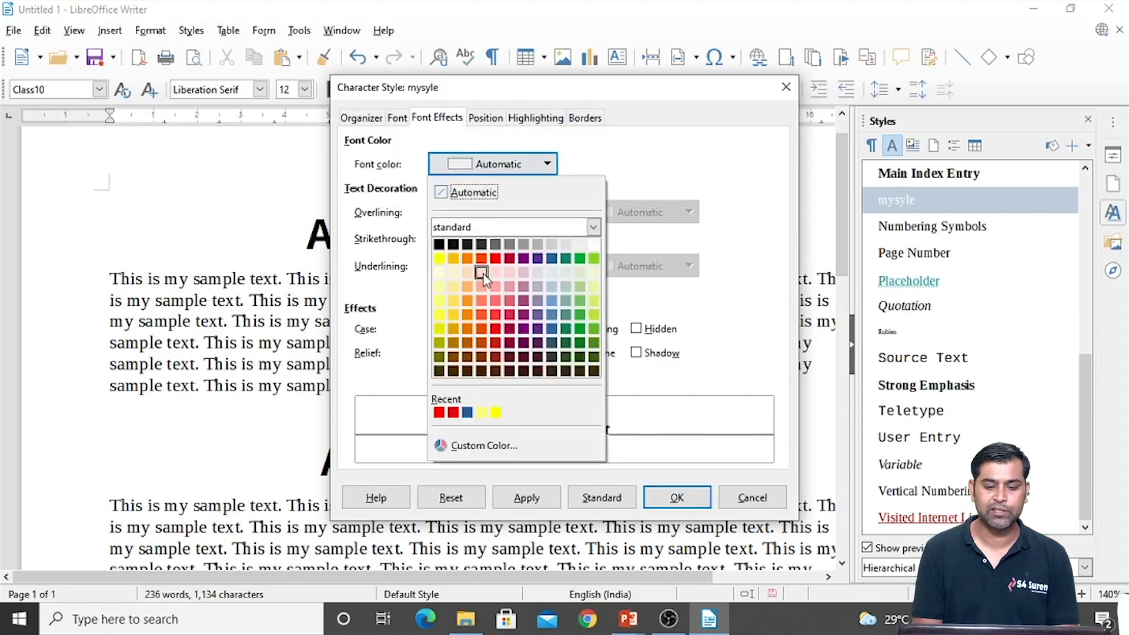
left_click(495, 328)
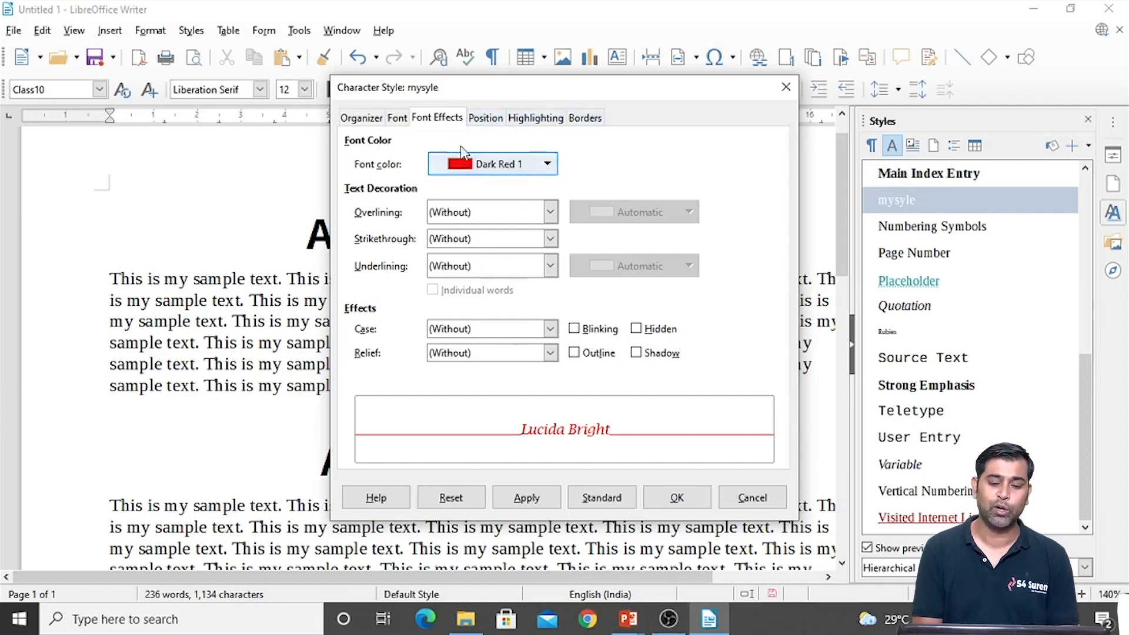
left_click(526, 500)
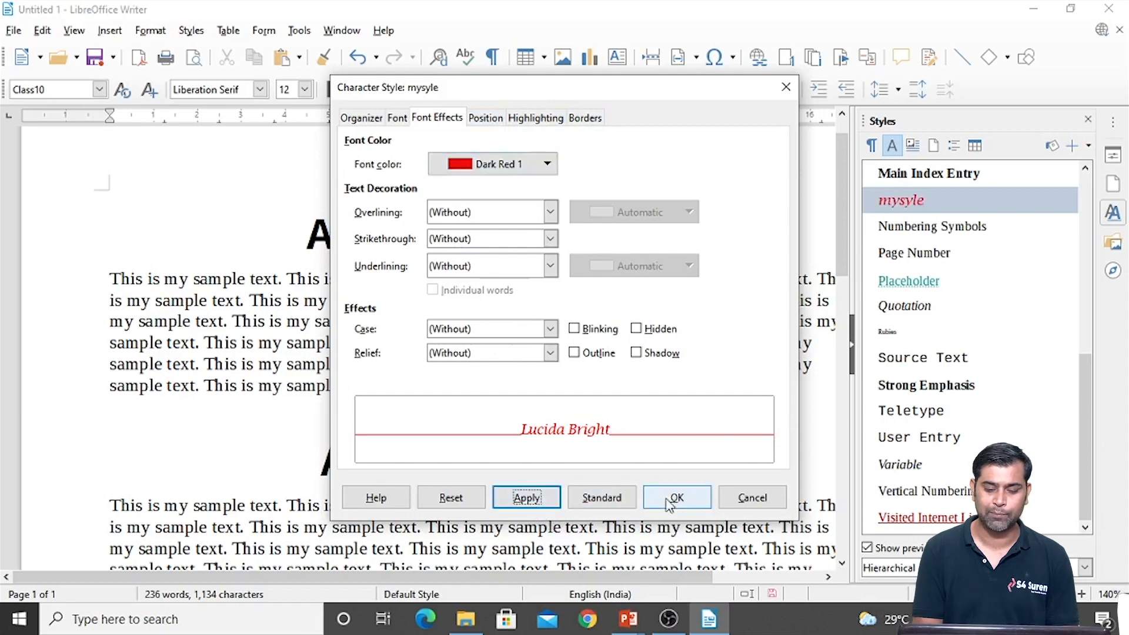
left_click(675, 497)
Step: Apply the mysyle character style to the first two "sample text" phrases in the paragraph under "About My School"
left_click(665, 338)
scroll(970, 296, "down", 5)
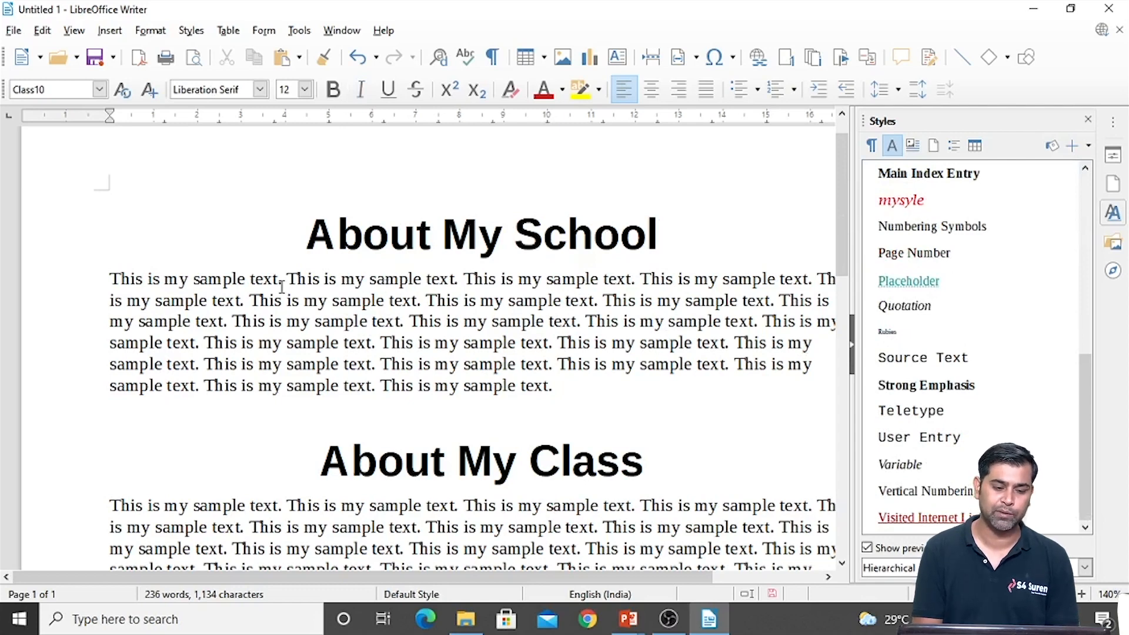
left_click_drag(196, 280, 284, 276)
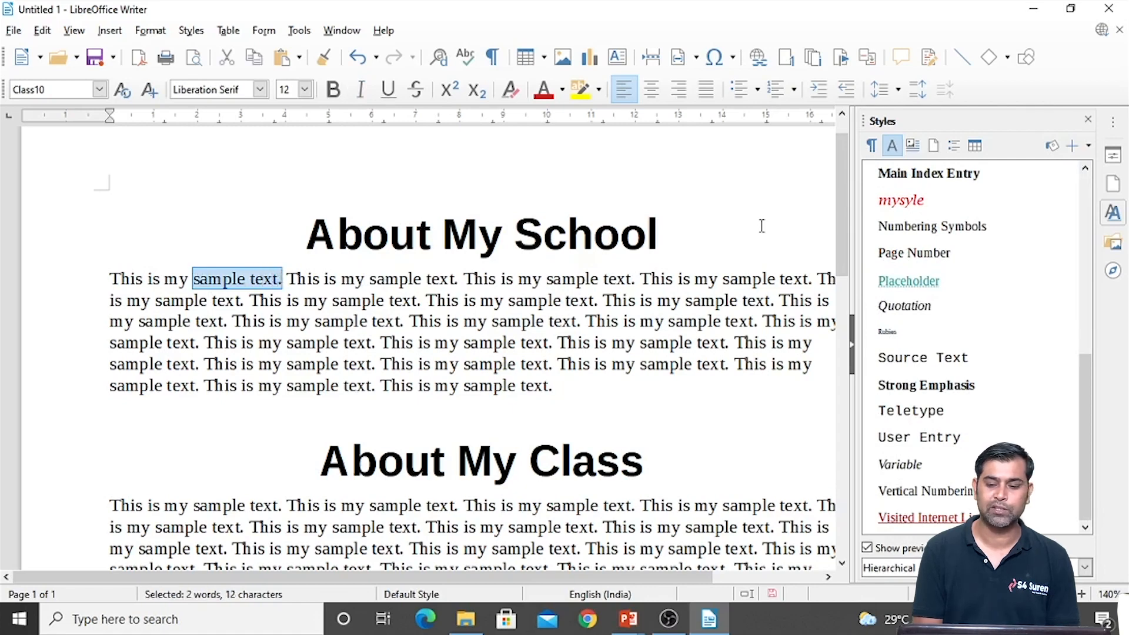
double_click(903, 201)
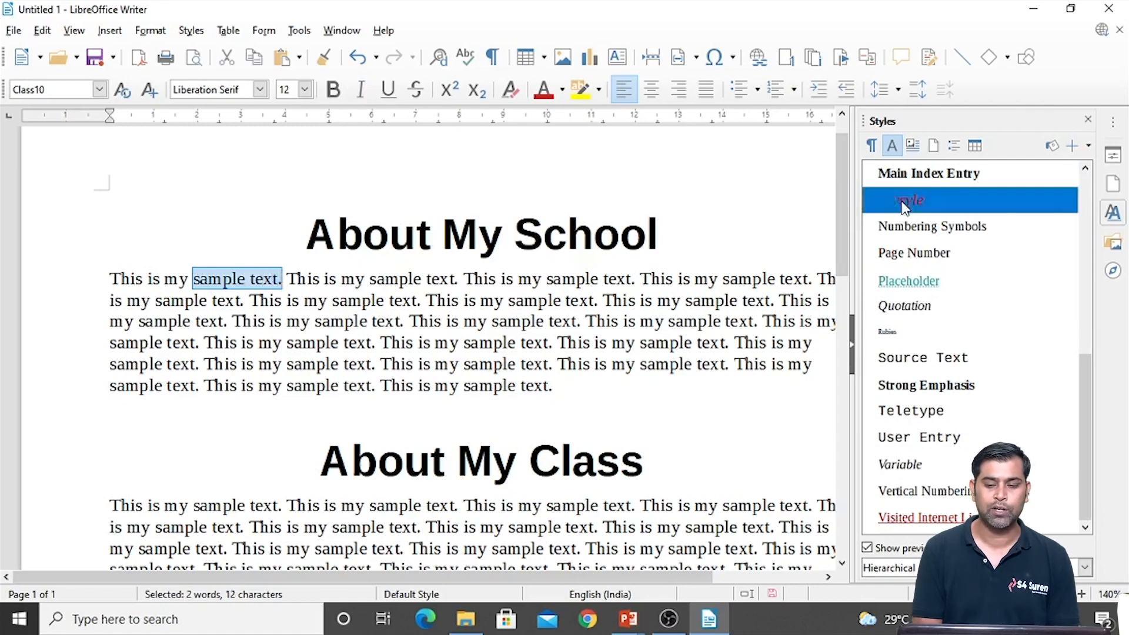
left_click(213, 280)
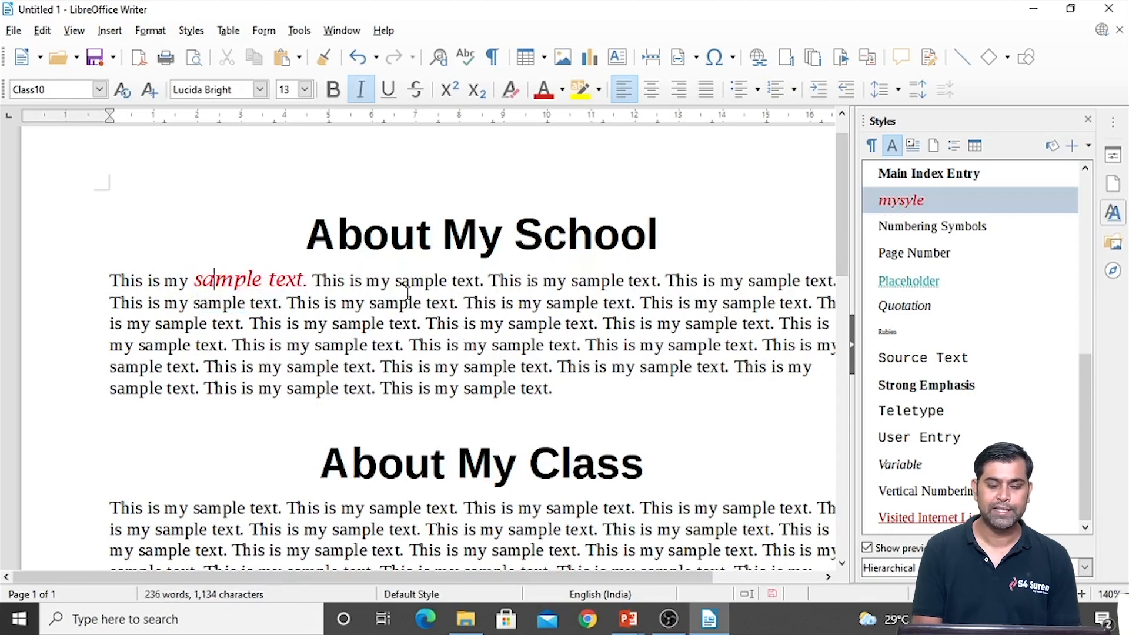
left_click_drag(394, 280, 481, 288)
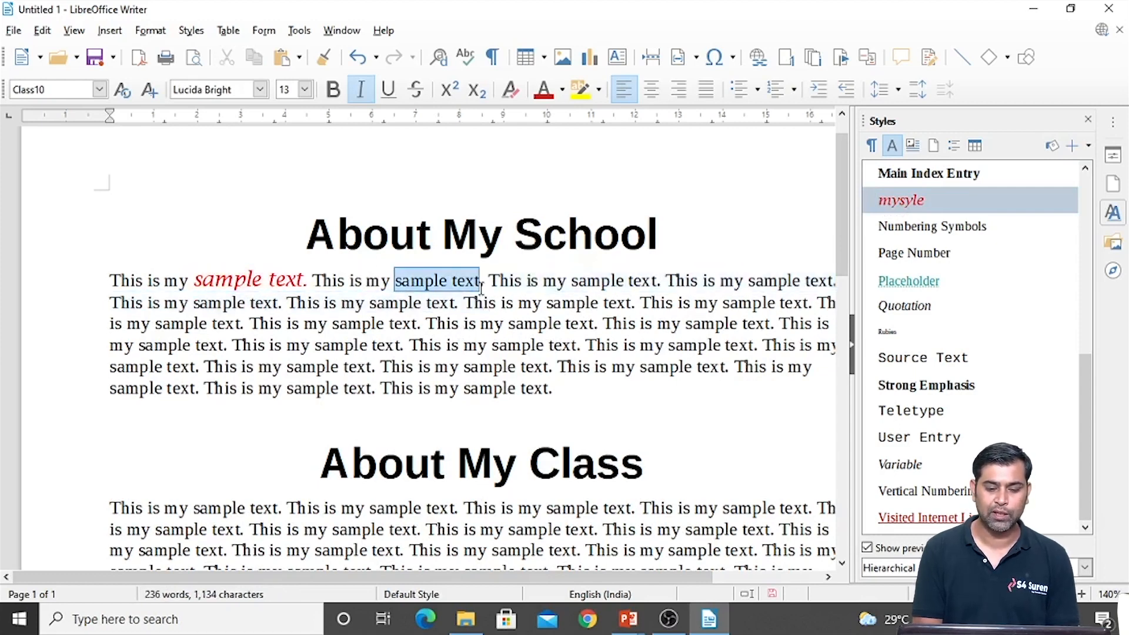
scroll(1049, 318, "down", 5)
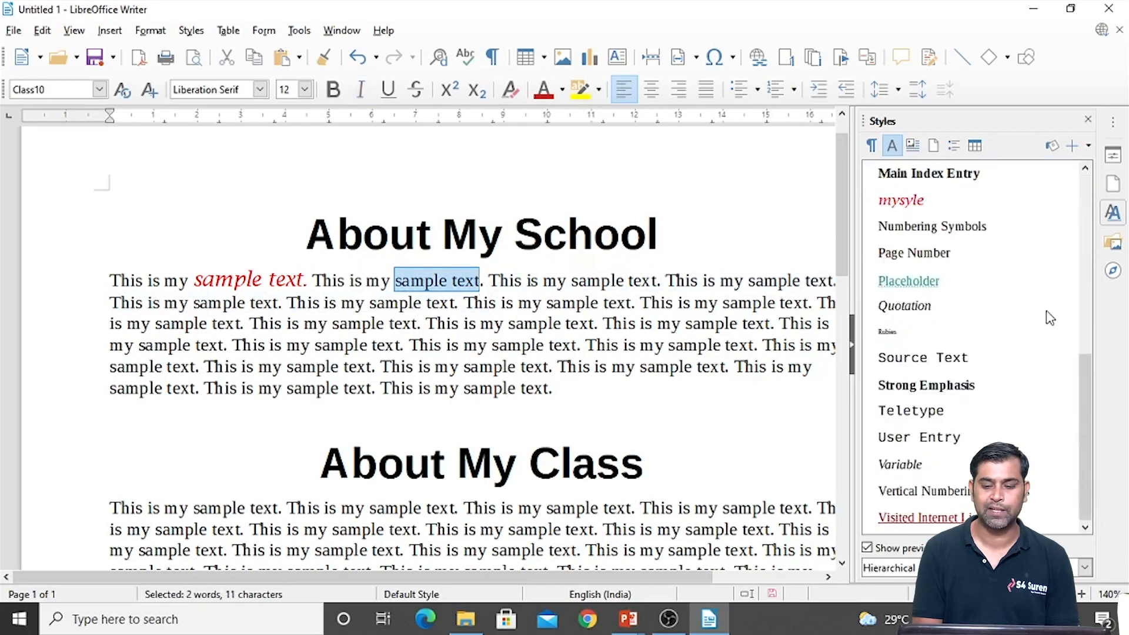
double_click(925, 206)
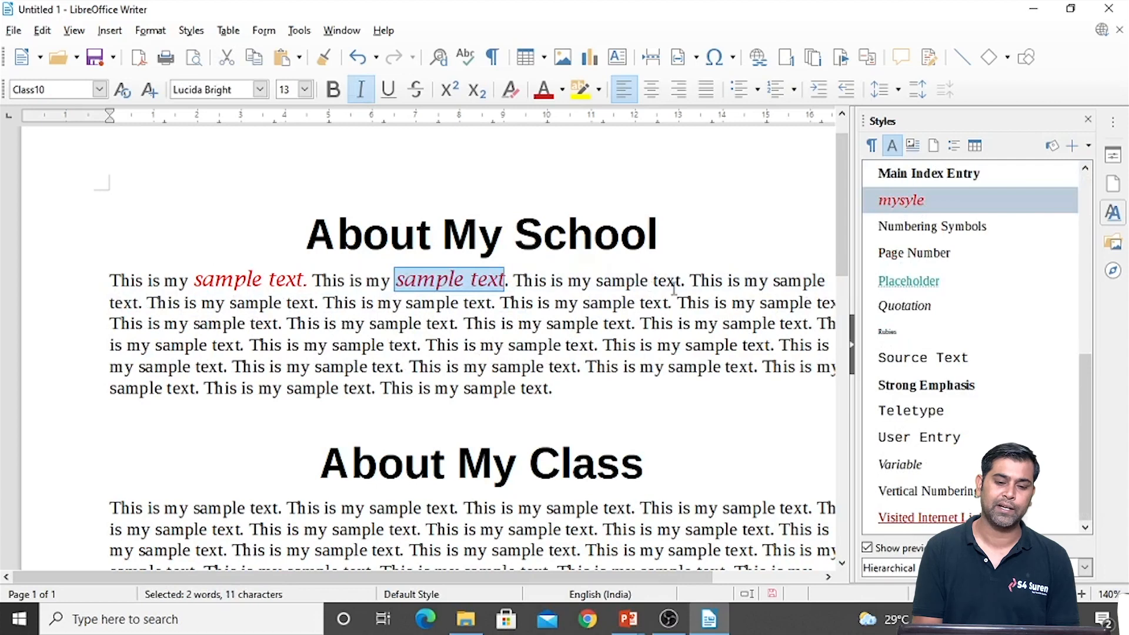
Step: Use Fill Format Mode with the mysyle style to format the third "sample text" phrase in the "About My School" paragraph's first line
left_click(618, 304)
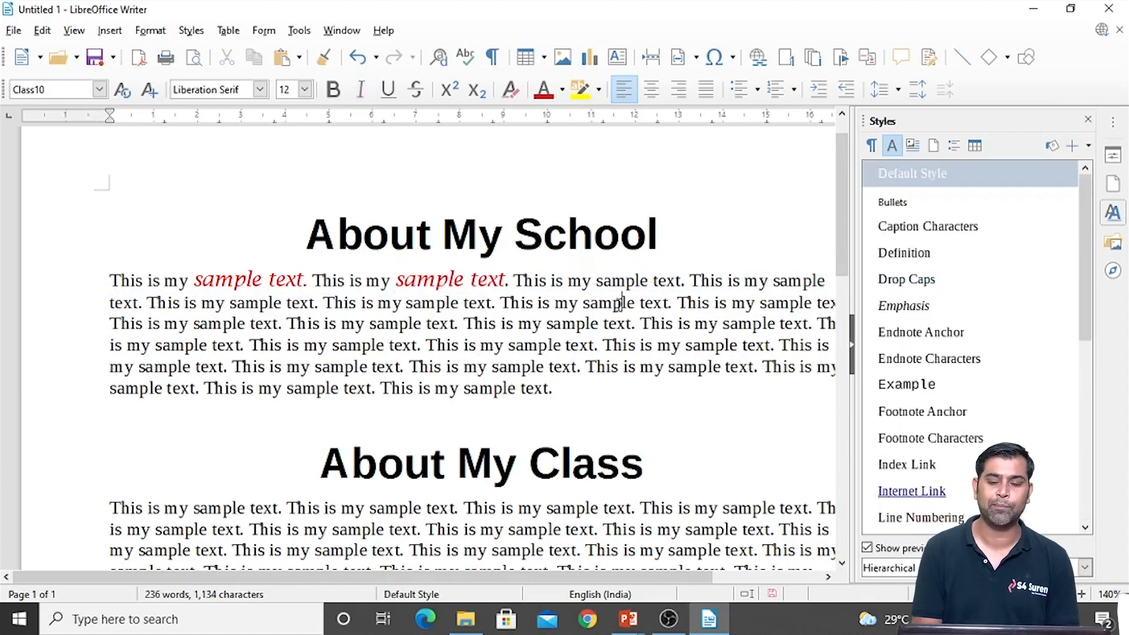
scroll(980, 302, "down", 4)
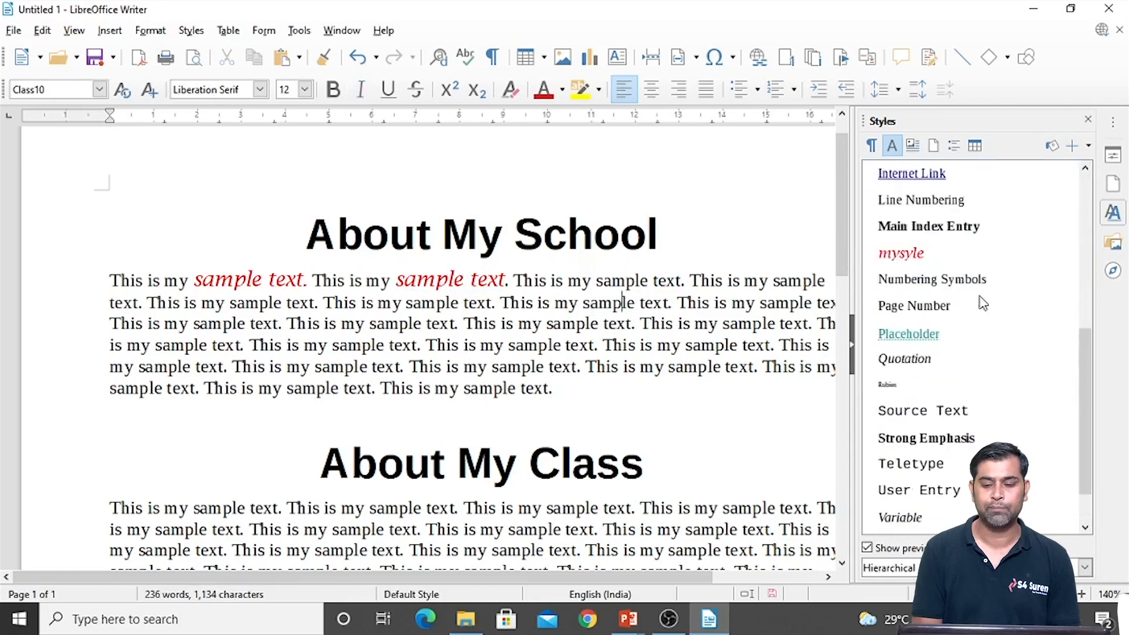
left_click(895, 252)
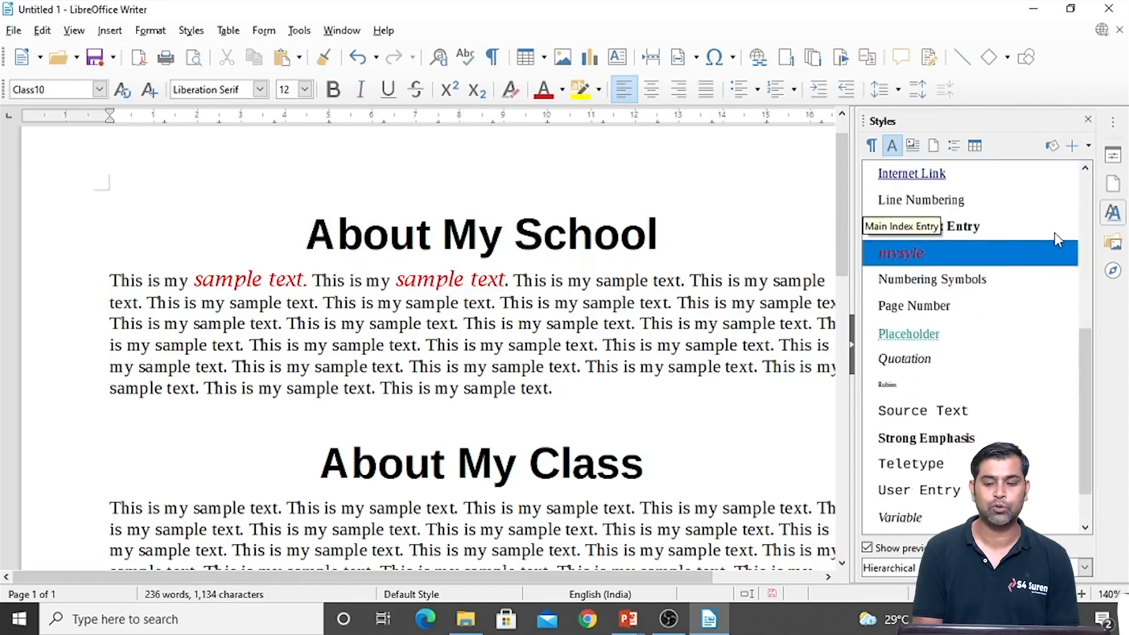
left_click(1053, 146)
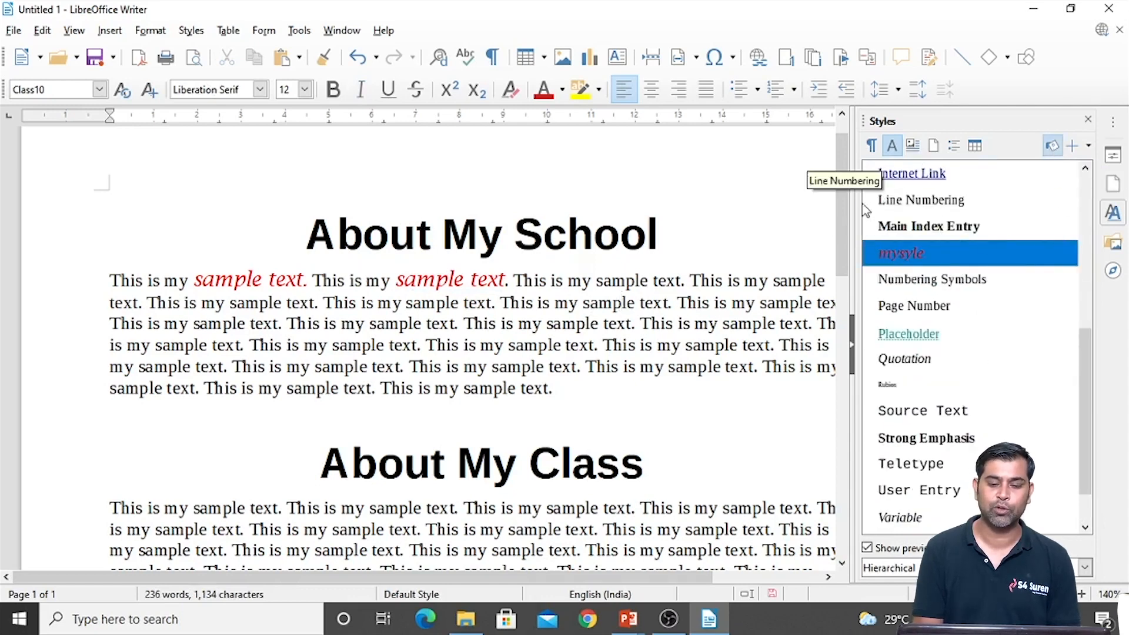
left_click_drag(600, 281, 680, 280)
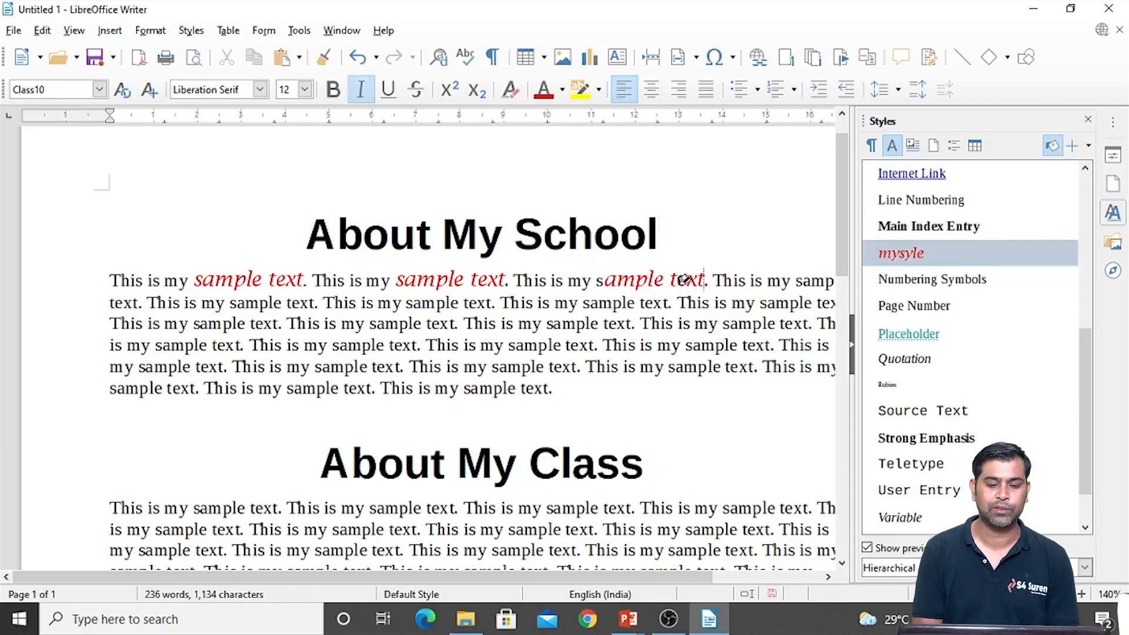
left_click(599, 280)
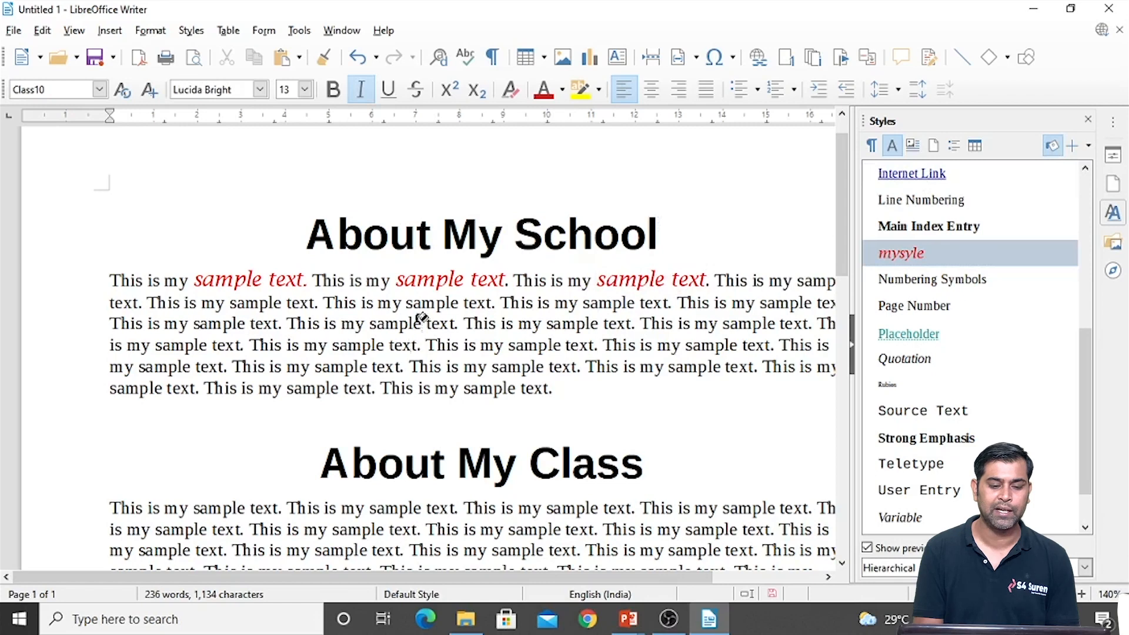
Step: Fill mysyle onto two "sample text" phrases in the paragraph's second line and one each in its fifth and last lines, then leave Fill Format Mode
left_click_drag(415, 303, 495, 304)
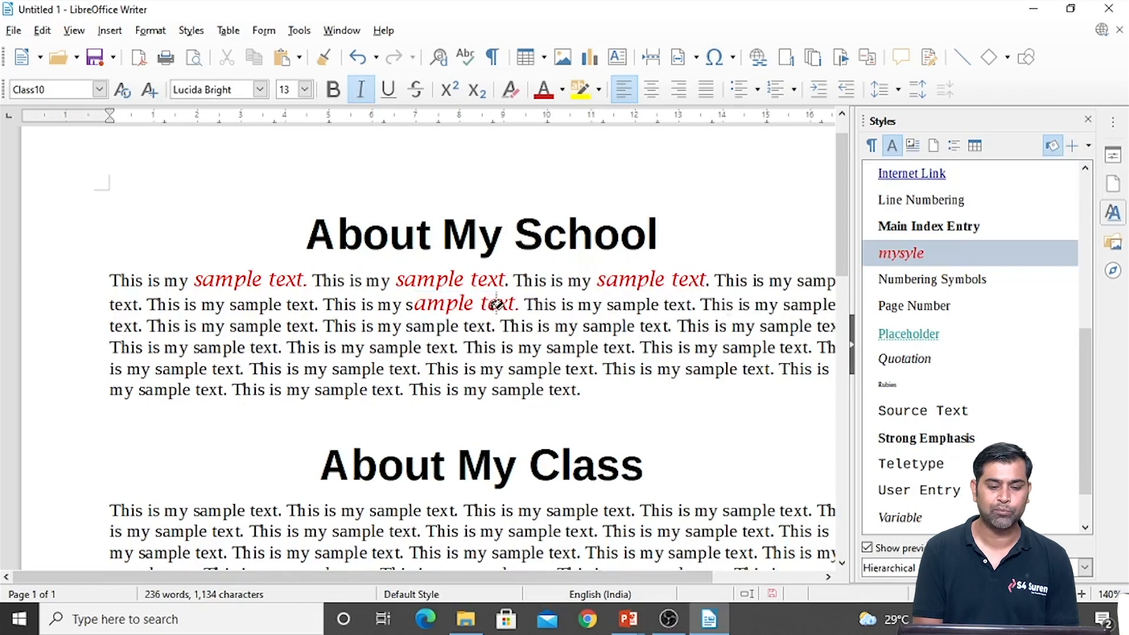
left_click(414, 302)
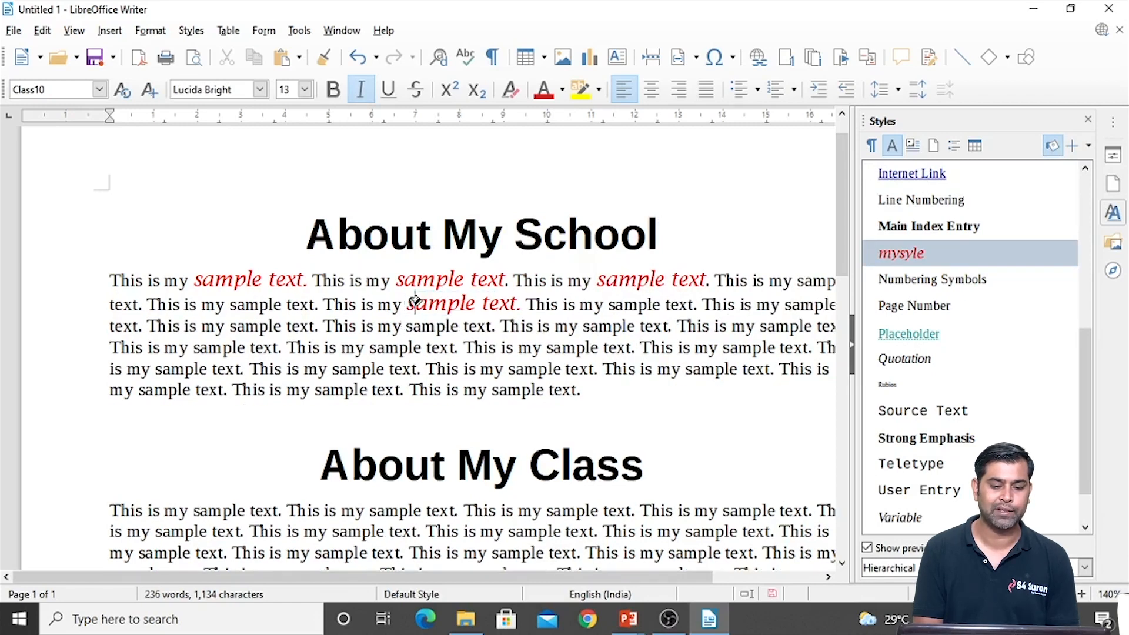
left_click_drag(230, 304, 320, 302)
left_click_drag(289, 365, 372, 368)
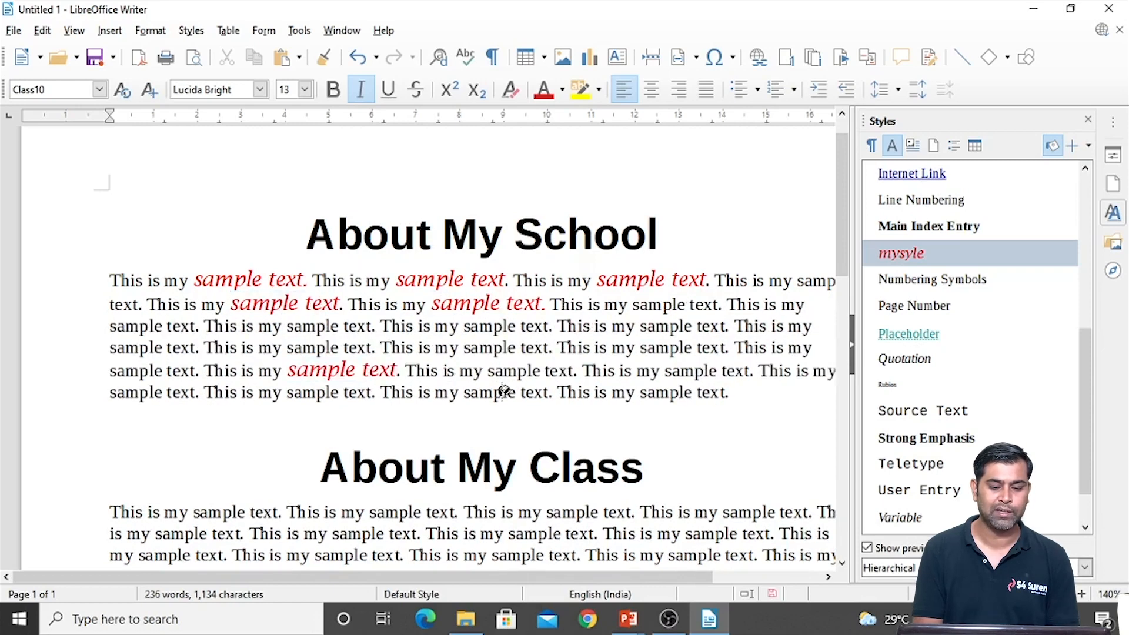
left_click_drag(463, 392, 555, 392)
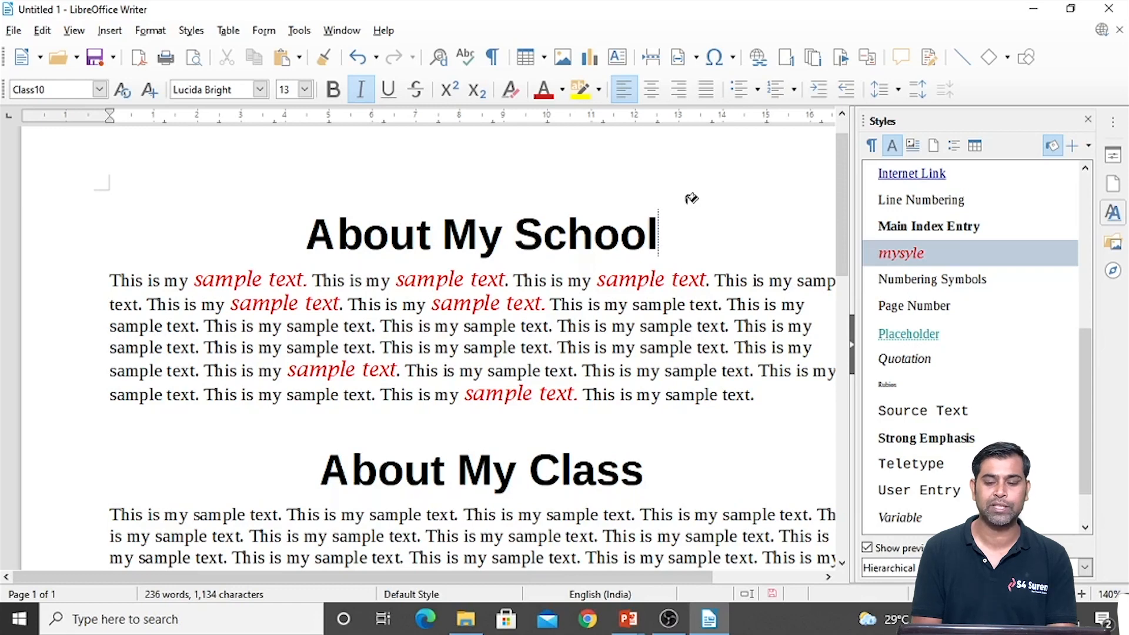
left_click(1053, 146)
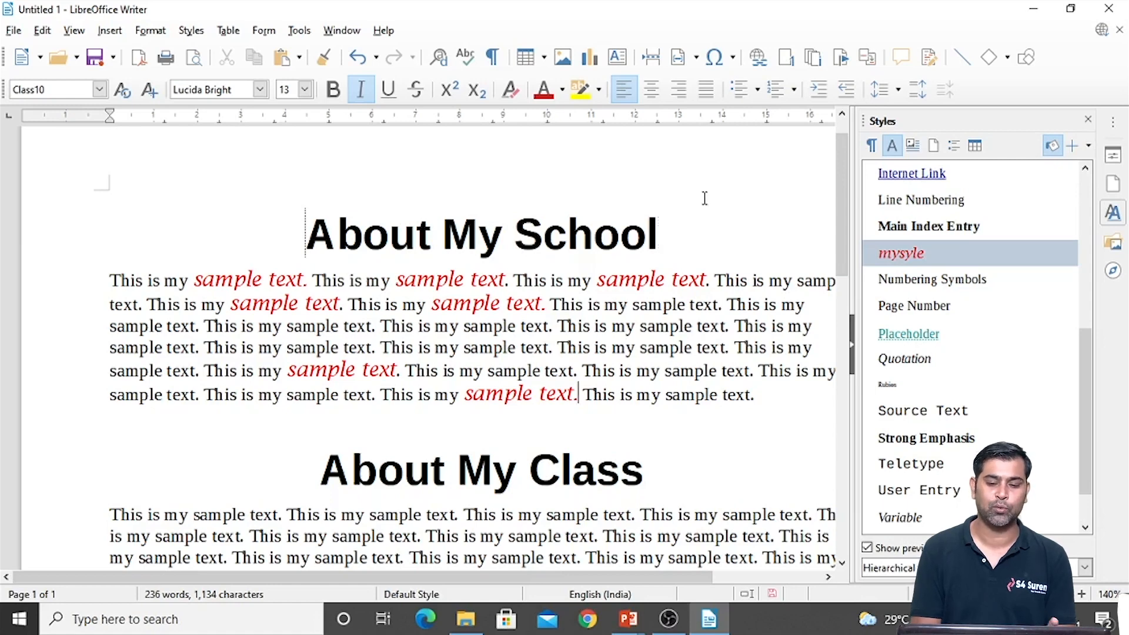
key("Escape")
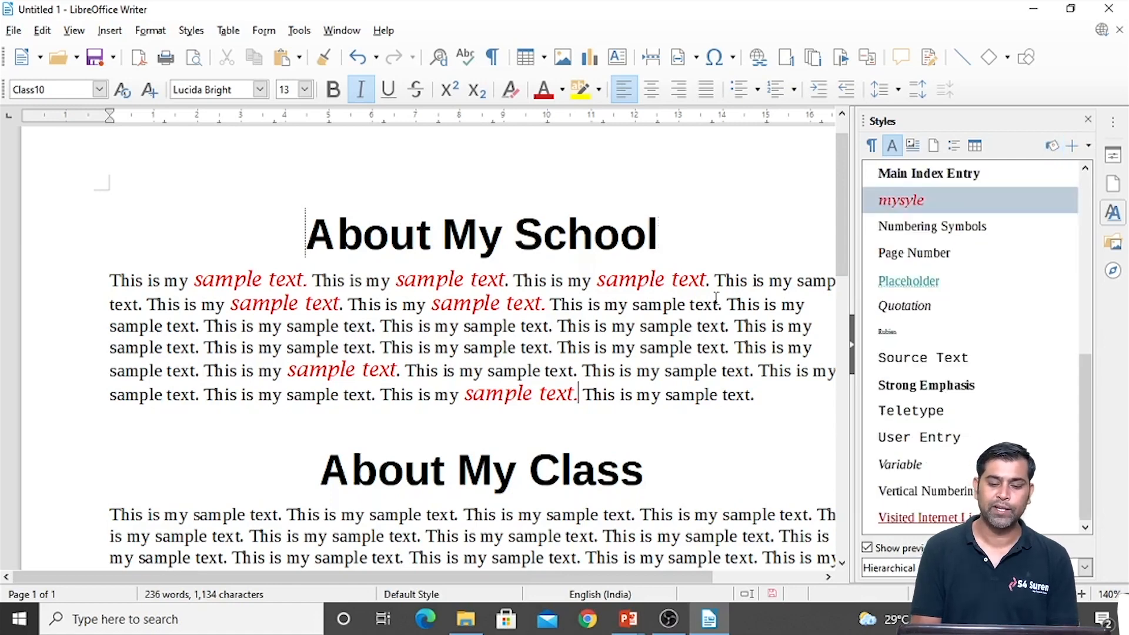
Step: Apply the mysyle character style to the second word "text" in the second line of the paragraph under "About My Class"
scroll(716, 297, "down", 3)
left_click_drag(541, 409, 619, 412)
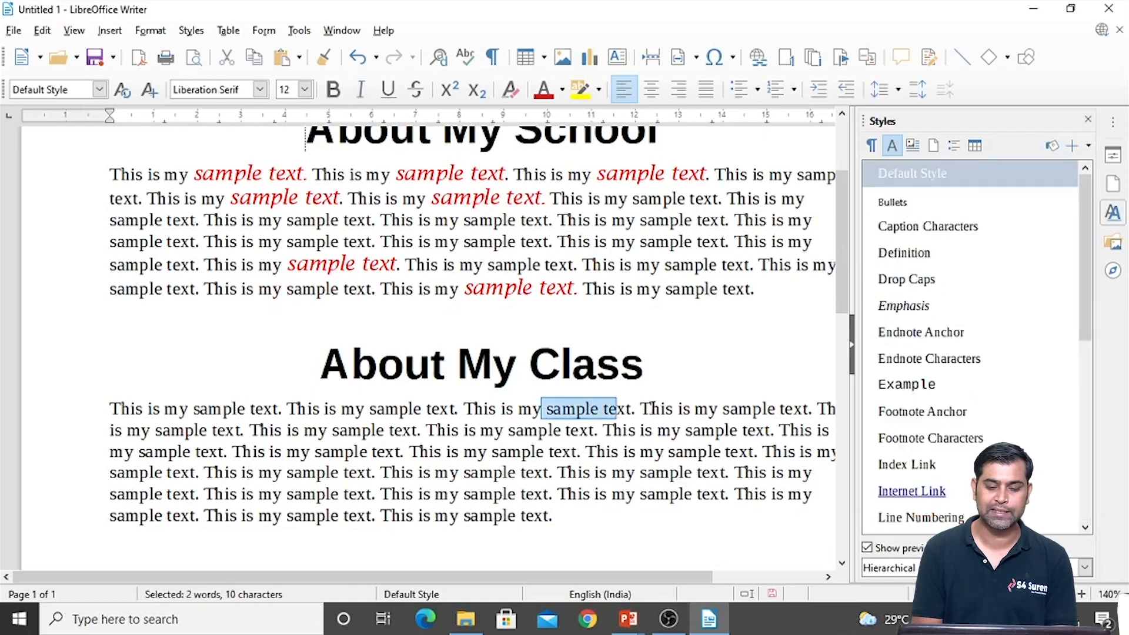
double_click(395, 430)
scroll(876, 303, "down", 4)
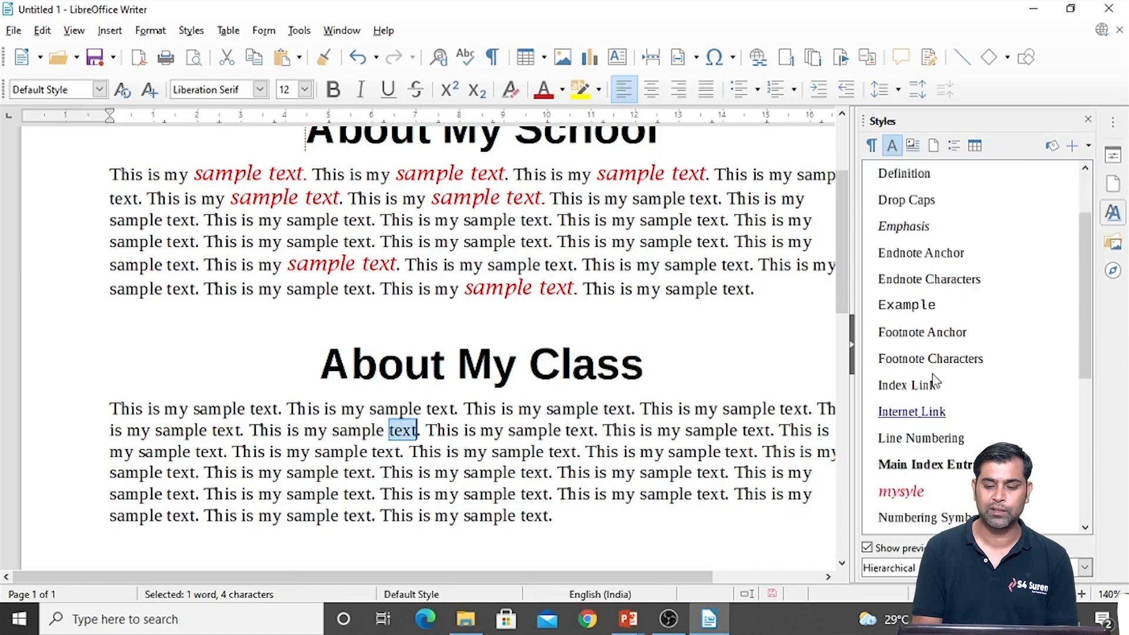
left_click(901, 254)
double_click(902, 254)
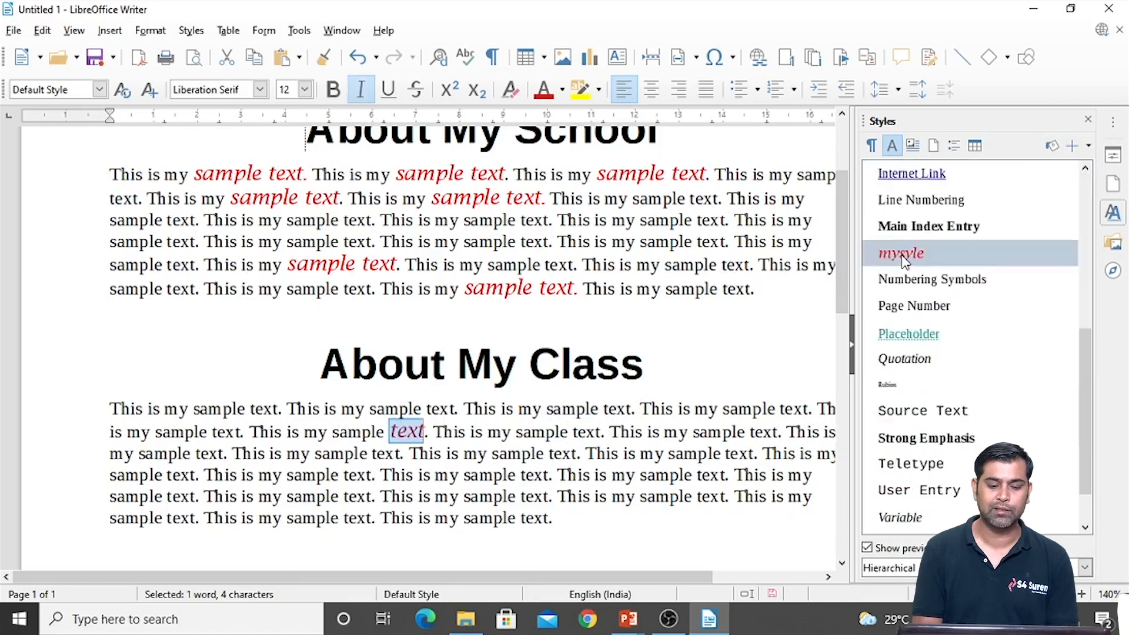
left_click(656, 387)
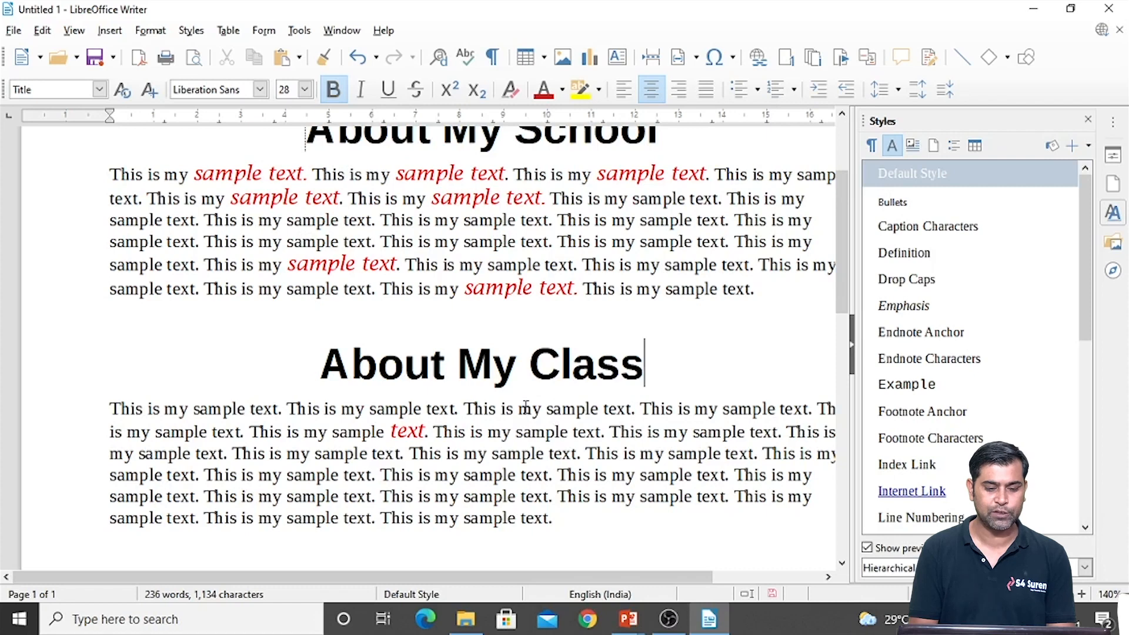
Step: Save the document to the Desktop as an ODF text document named styledemo
key("ctrl+s")
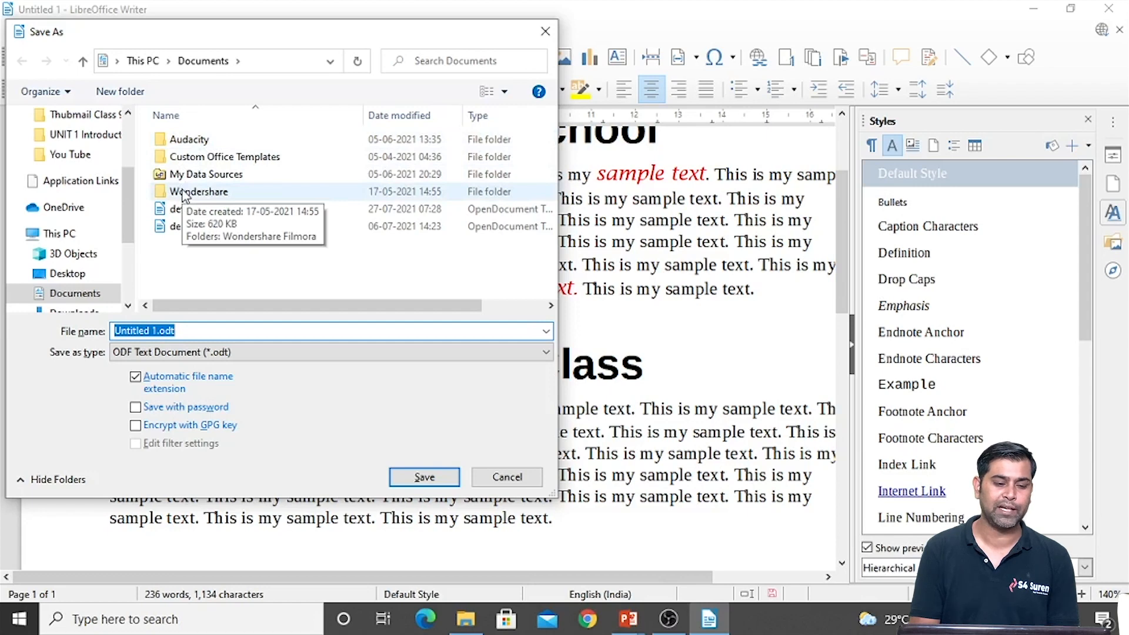
left_click(88, 273)
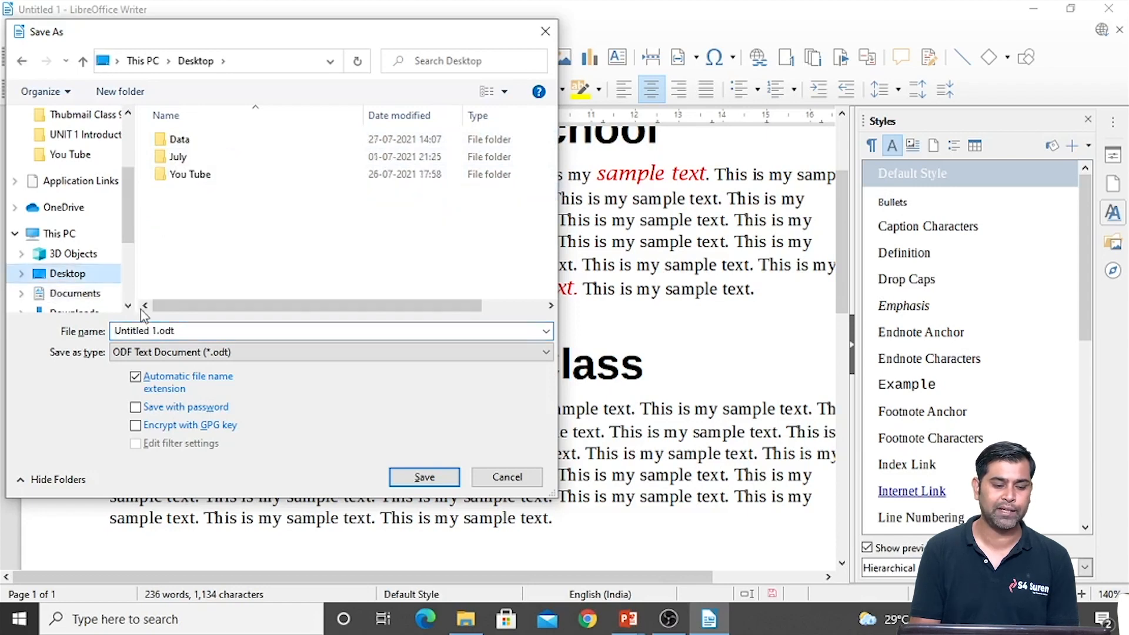
triple_click(157, 329)
type("s")
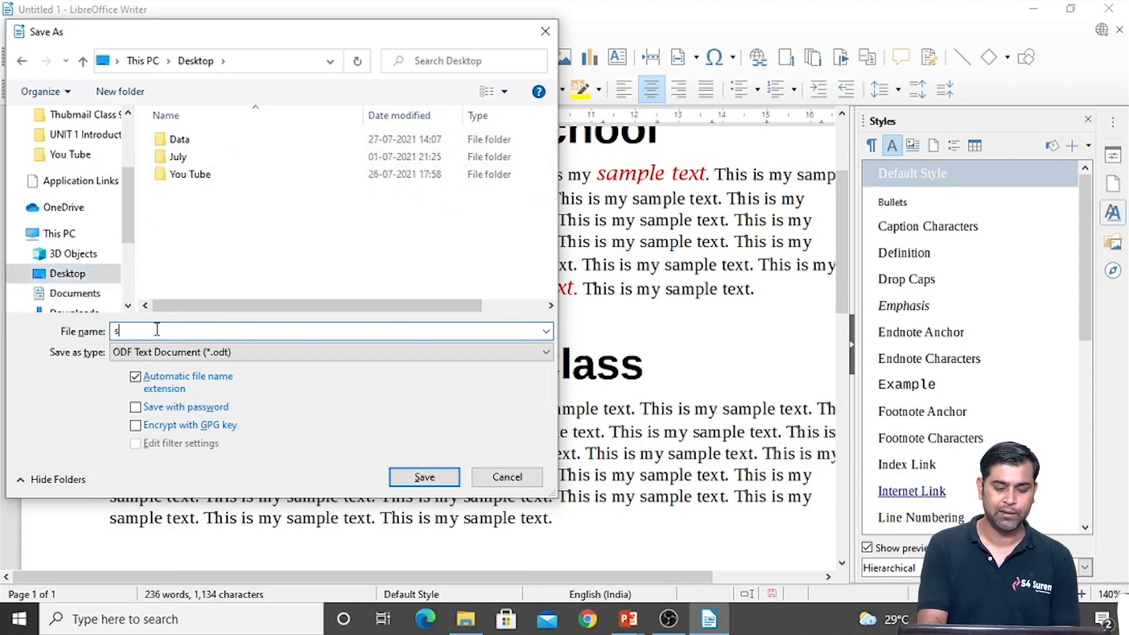
type("tyledemo")
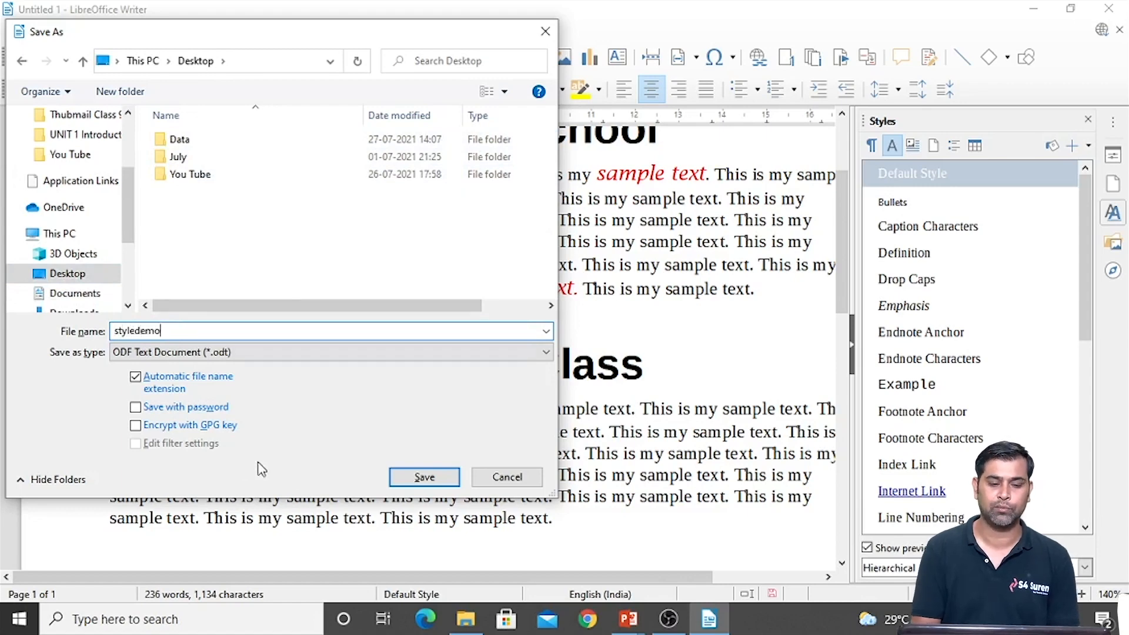
left_click(422, 478)
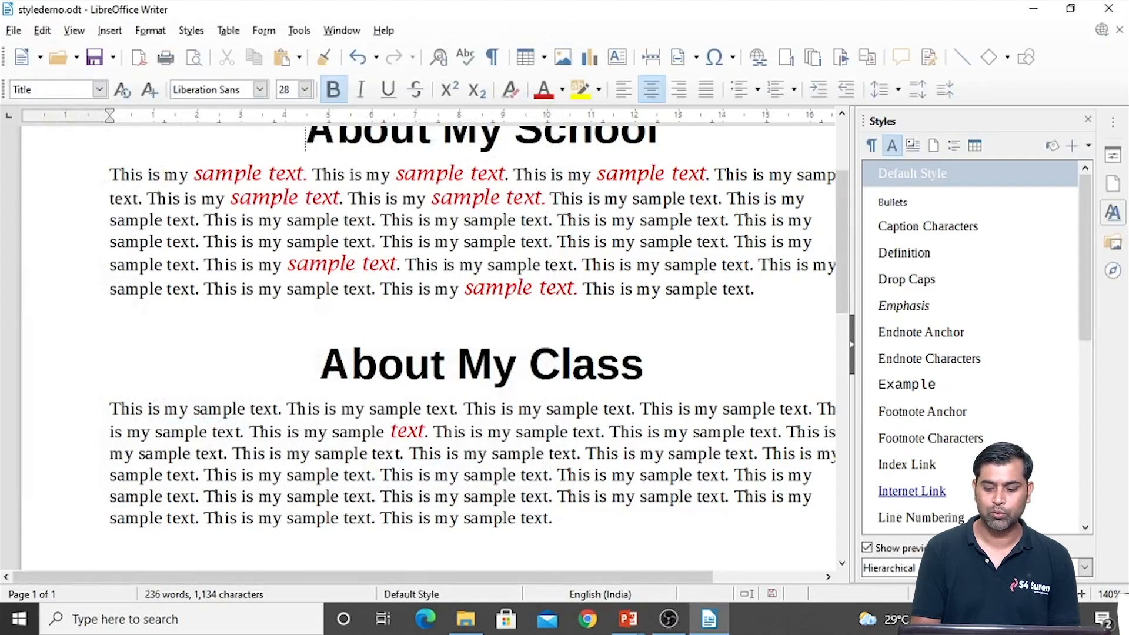
Step: Show the desktop, move the styledemo.odt icon beside the Recycle Bin, and switch back to LibreOffice Writer
left_click(1124, 612)
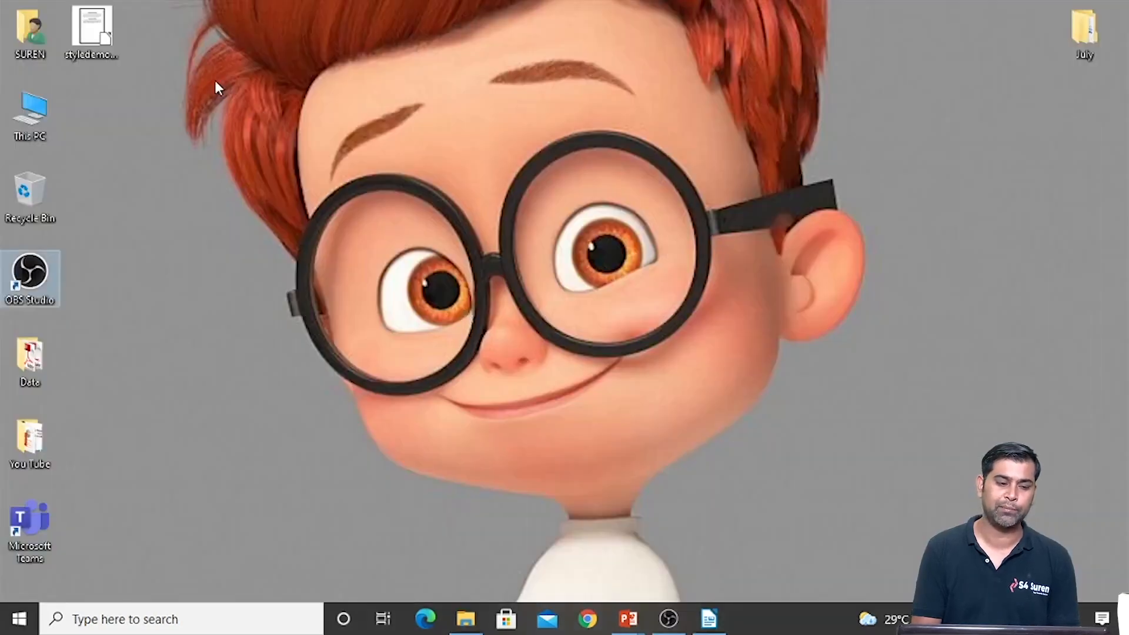
left_click(101, 33)
left_click_drag(101, 33, 129, 157)
left_click(185, 206)
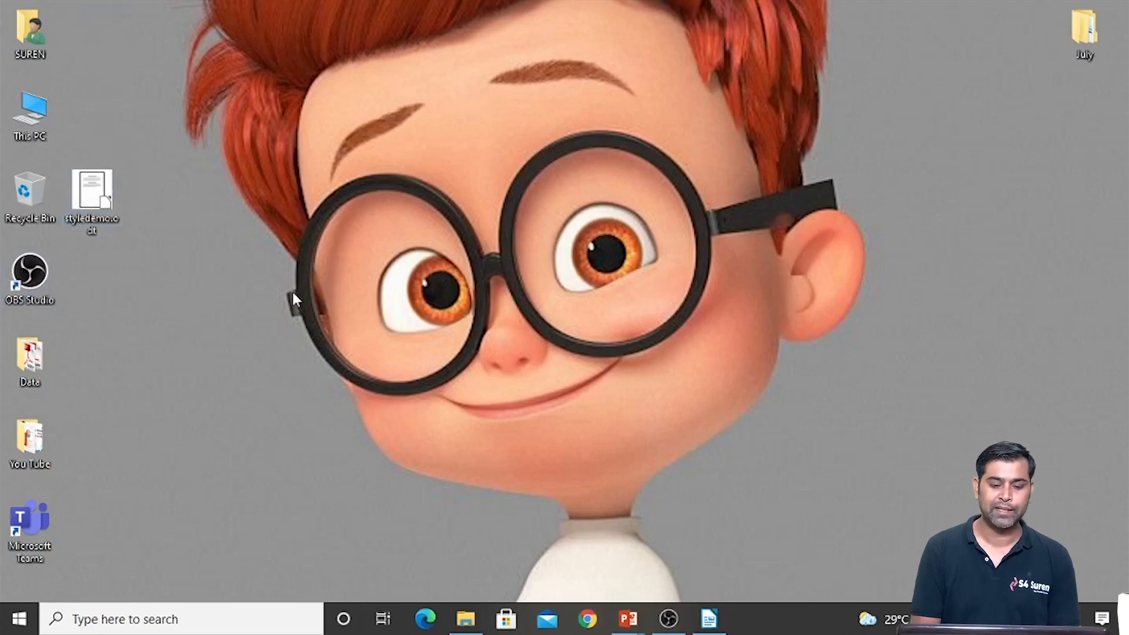
left_click(709, 618)
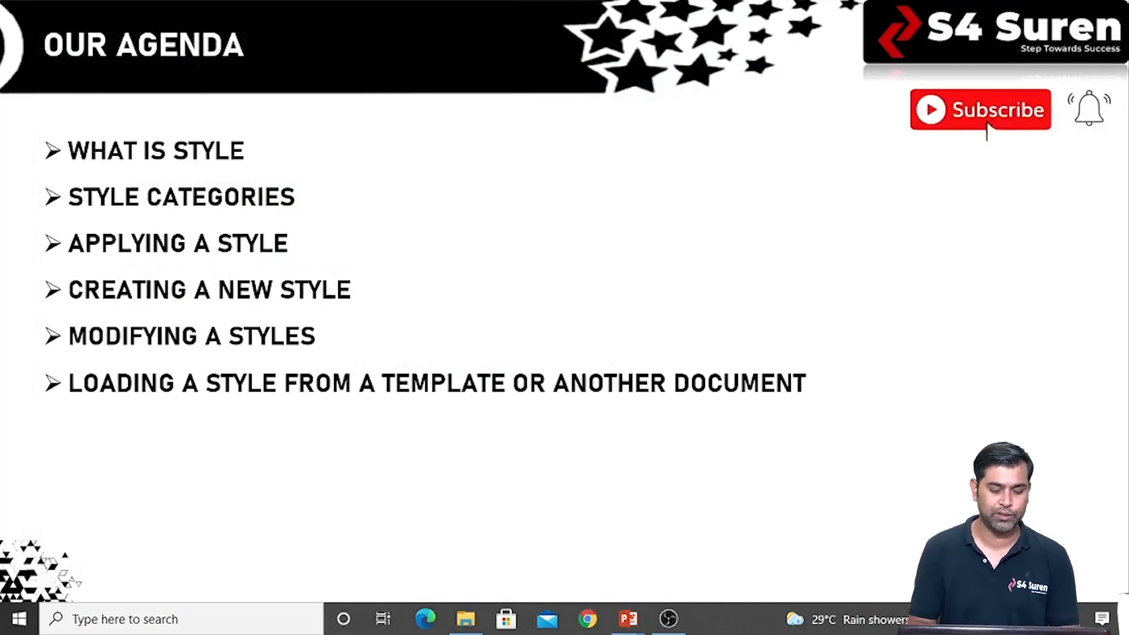
Step: Start LibreOffice Writer with a new blank document and look through its paragraph styles
key("super")
type("wri")
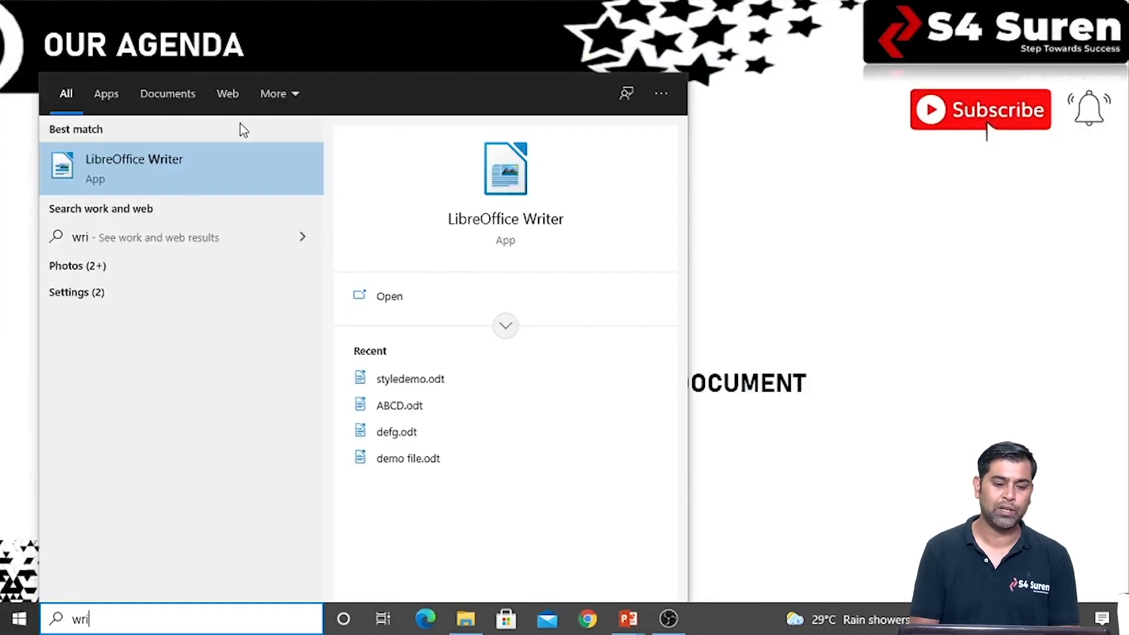
left_click(182, 164)
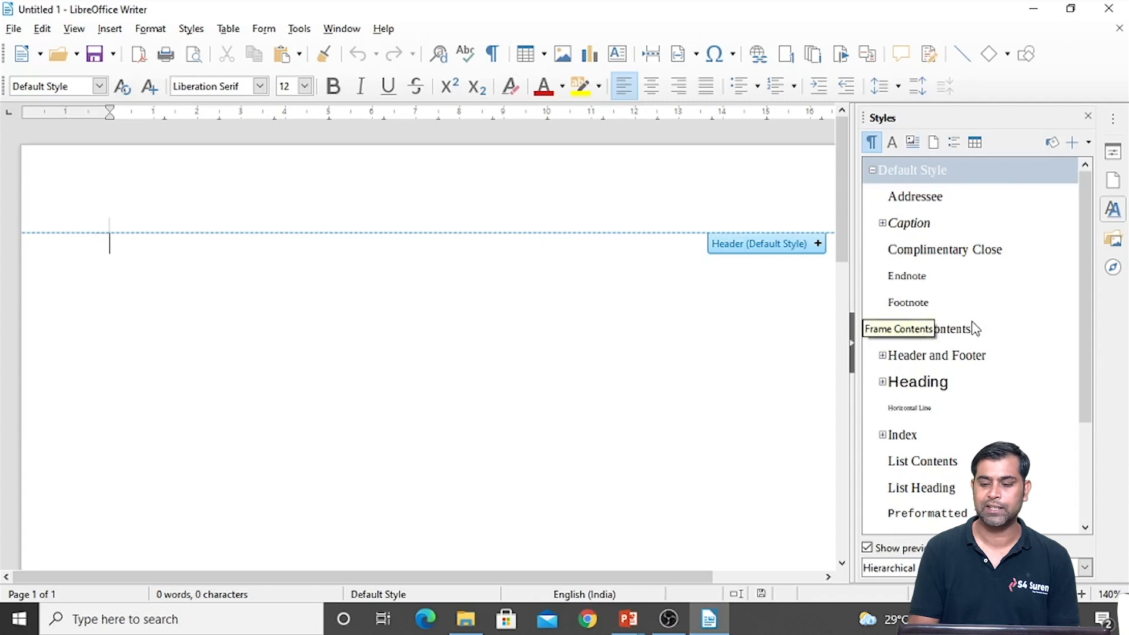
scroll(972, 328, "down", 2)
scroll(974, 327, "up", 2)
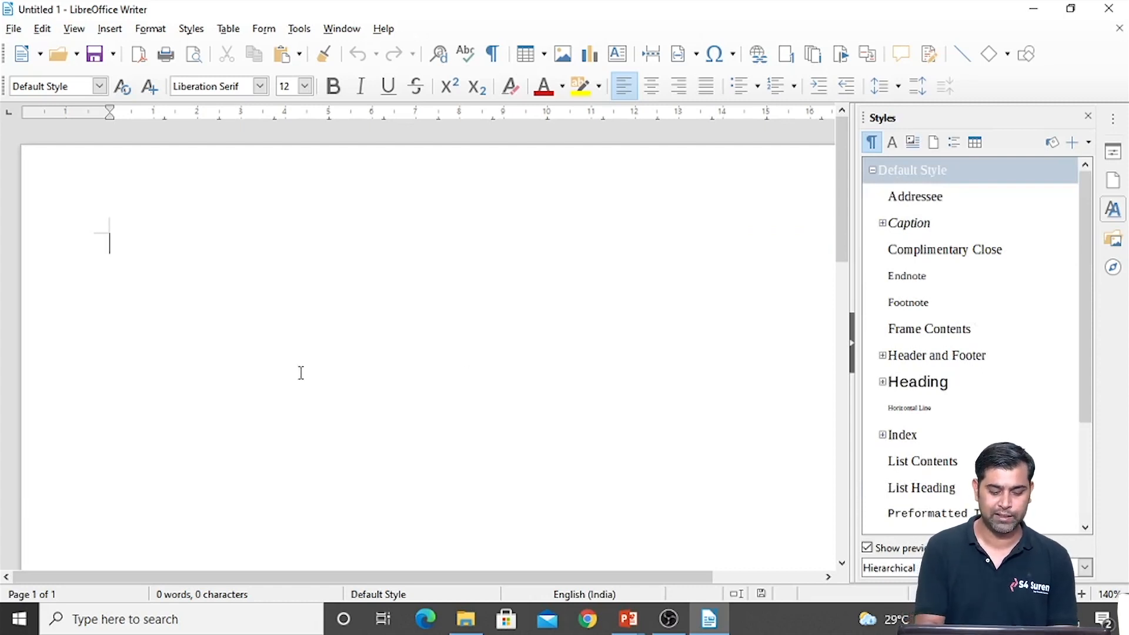
Step: Enter "About My School" with a paragraph of repeated "This is my sample text.", and select the second "sample text." in its first line
type("About My School This is my sample text. This is my sample text. This is my sample text. This is my sample text. This is my sample text. This is my sample text. This is my sample text. This is my sample text. This is my sample text. This is my sample text. This is my sample text. This is my sample text. This is my sample text. This is my sample text. This is my sample text. This is my sample text. This is my sample text. This is my sample text. This is my sample text. This is my sample text. This is my sample text. This is my sample text. This is my sample text.")
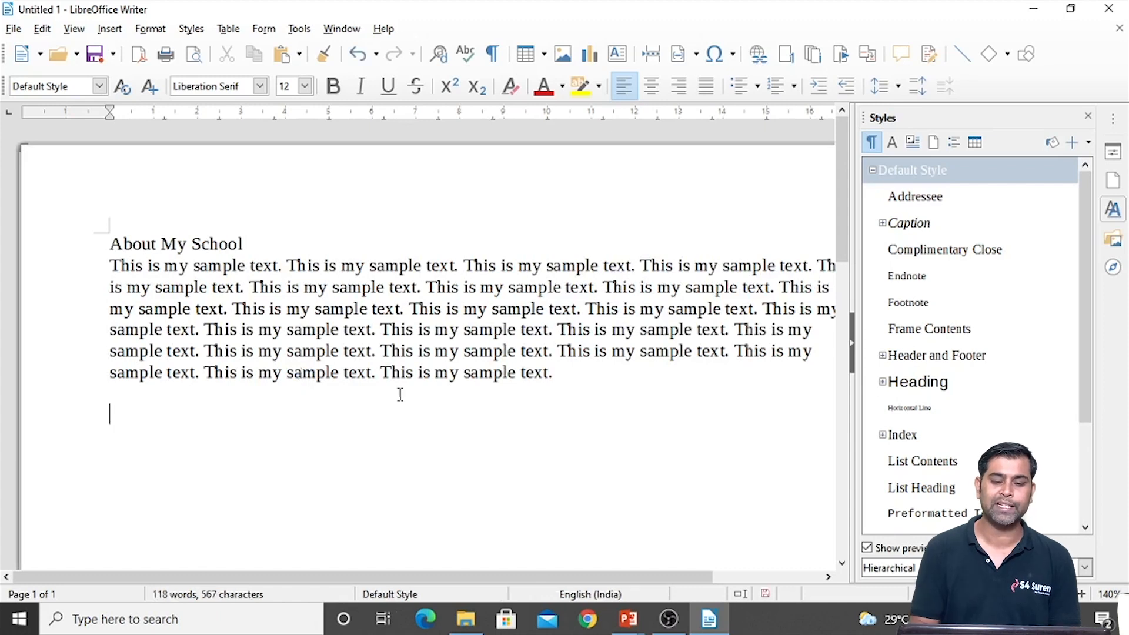
left_click(370, 268)
left_click_drag(373, 268, 461, 267)
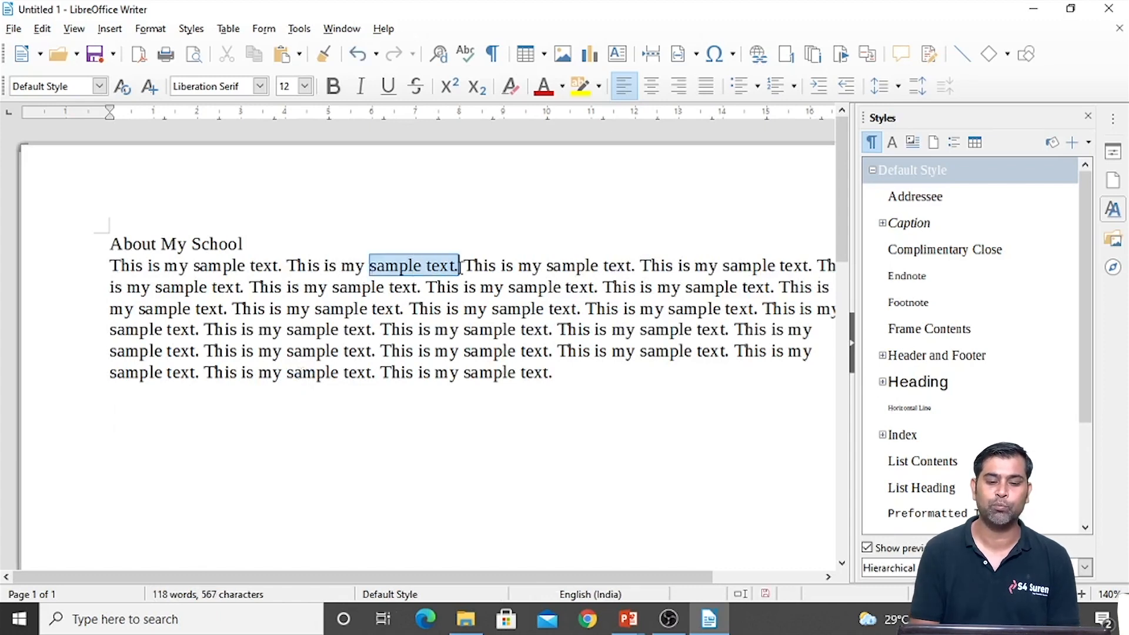
scroll(993, 278, "down", 2)
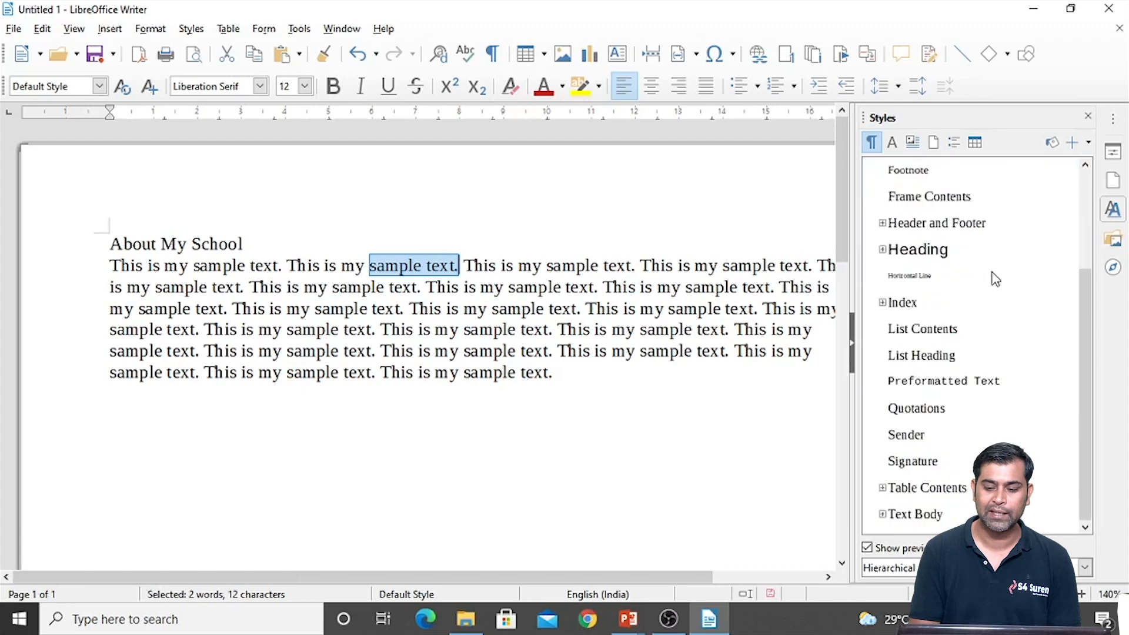
scroll(993, 278, "up", 2)
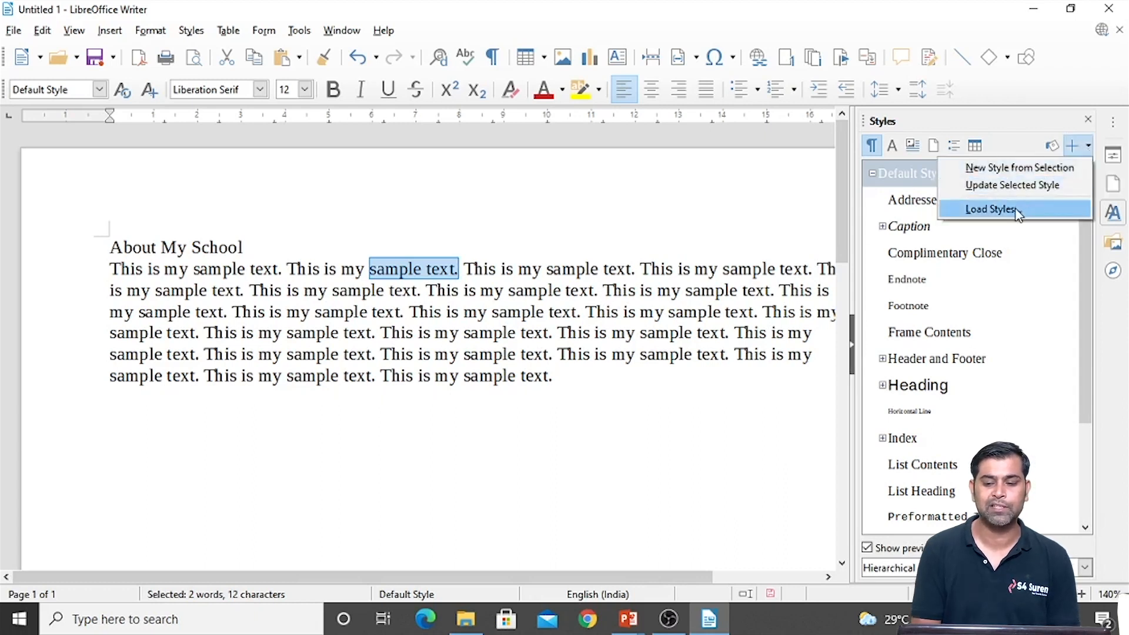
Step: Load the text styles from the file styledemo.odt on the Desktop into the new document
left_click(993, 210)
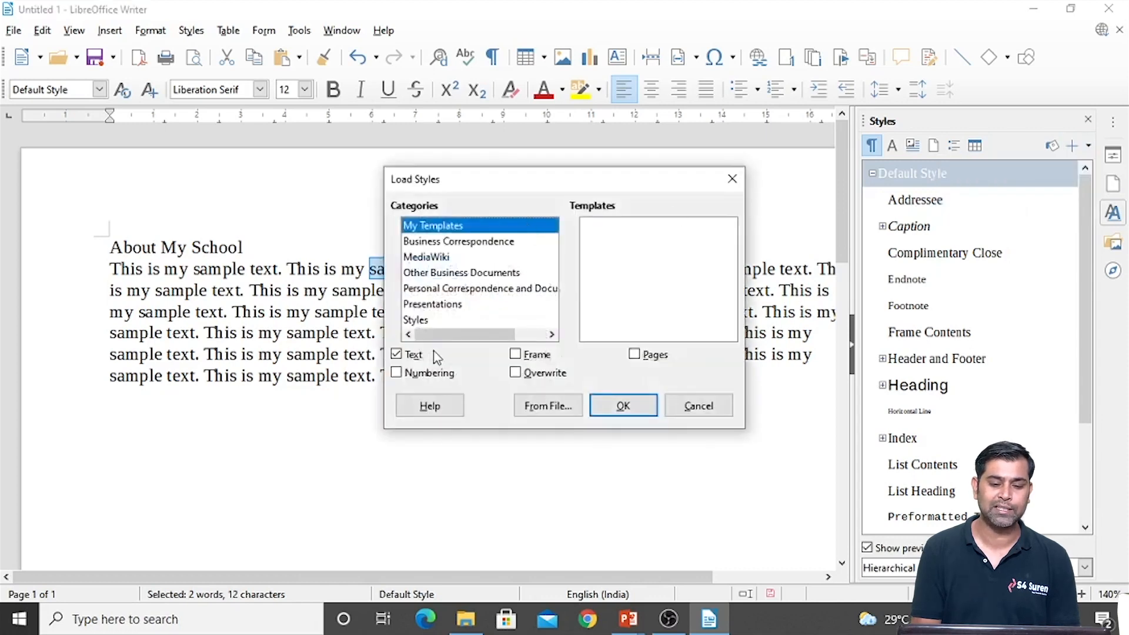
left_click(548, 405)
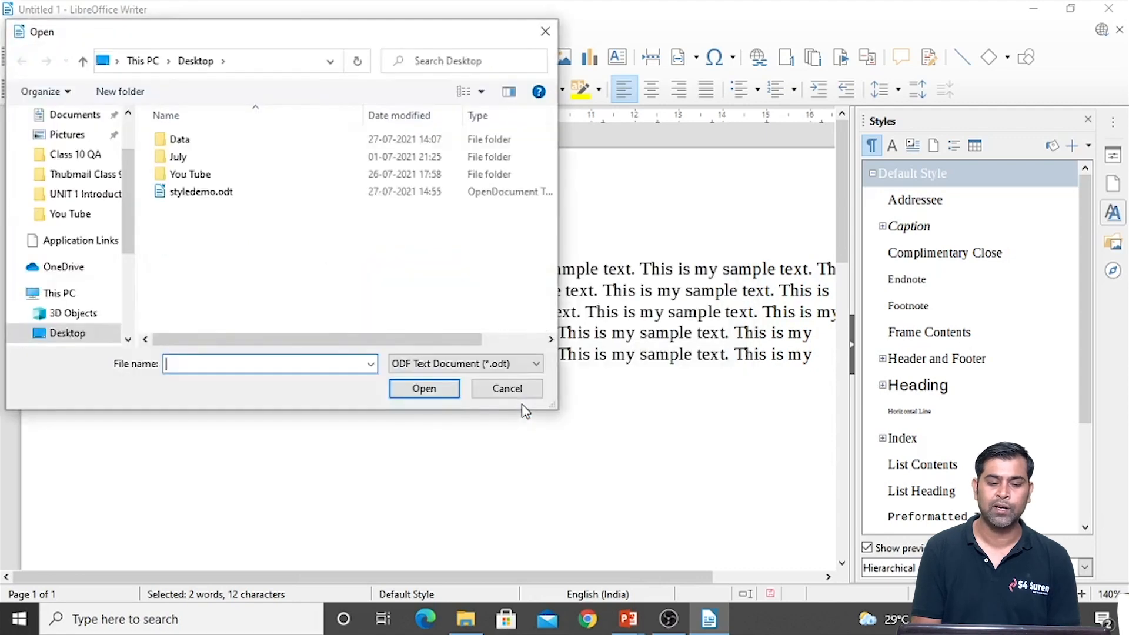
left_click(198, 196)
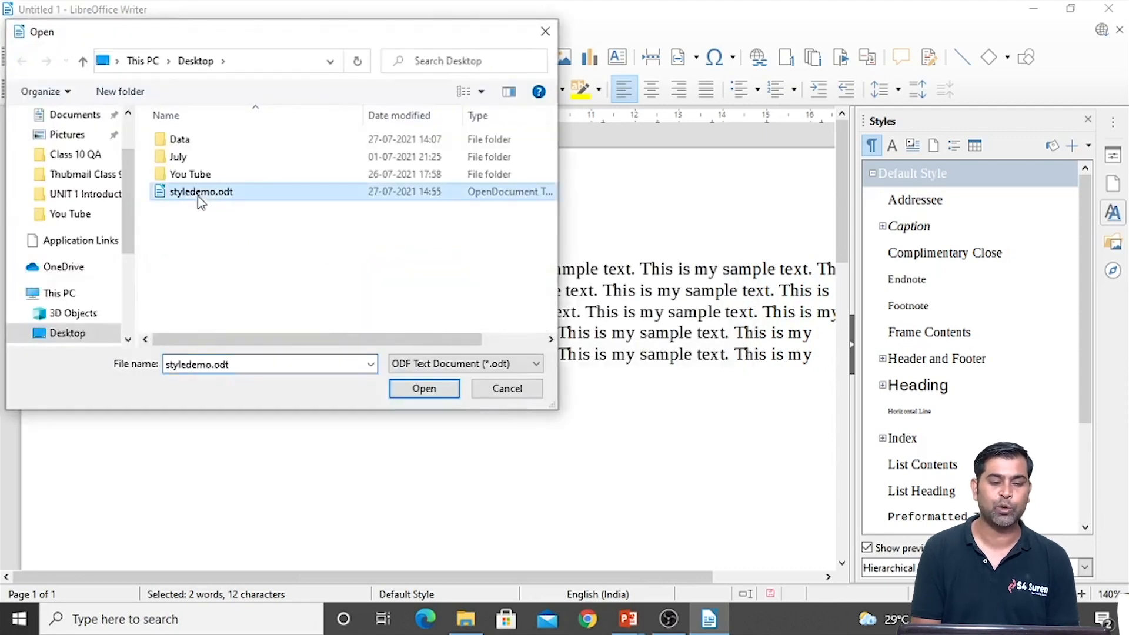
left_click(418, 390)
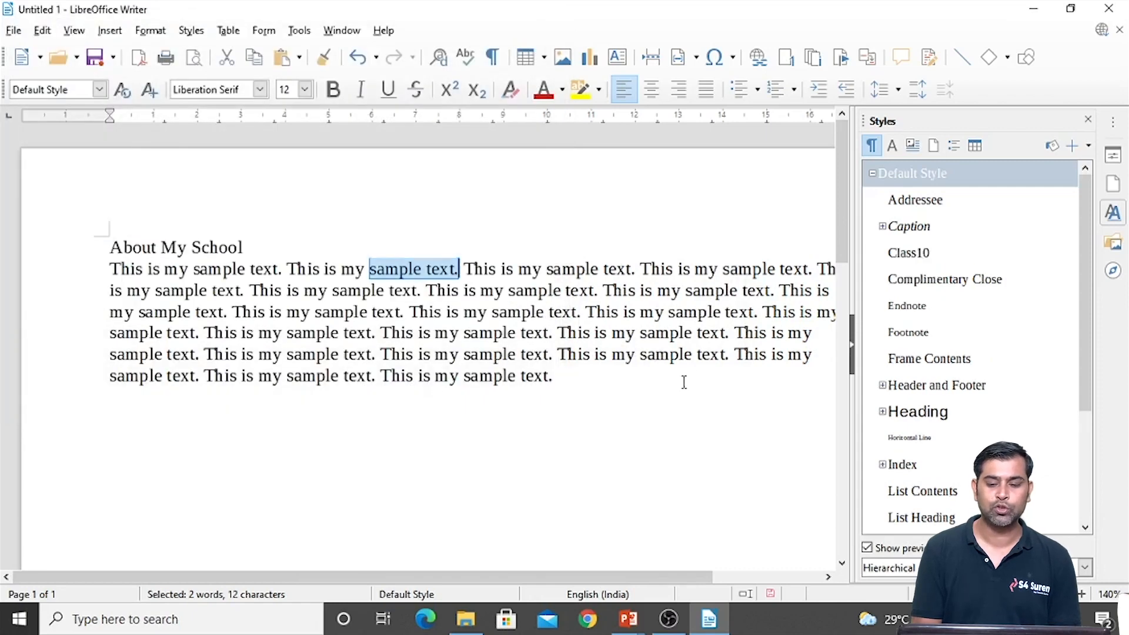
Step: Locate the imported Class10 paragraph style, and apply the imported mysyle character style to the selected "sample text." phrase
left_click(912, 263)
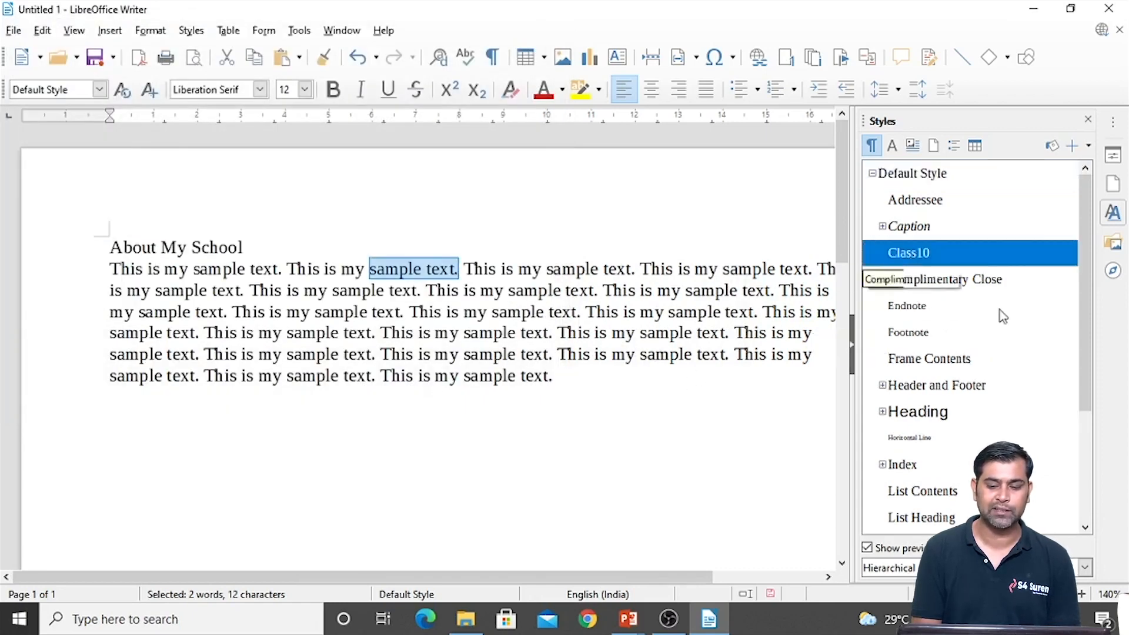
scroll(1009, 323, "down", 2)
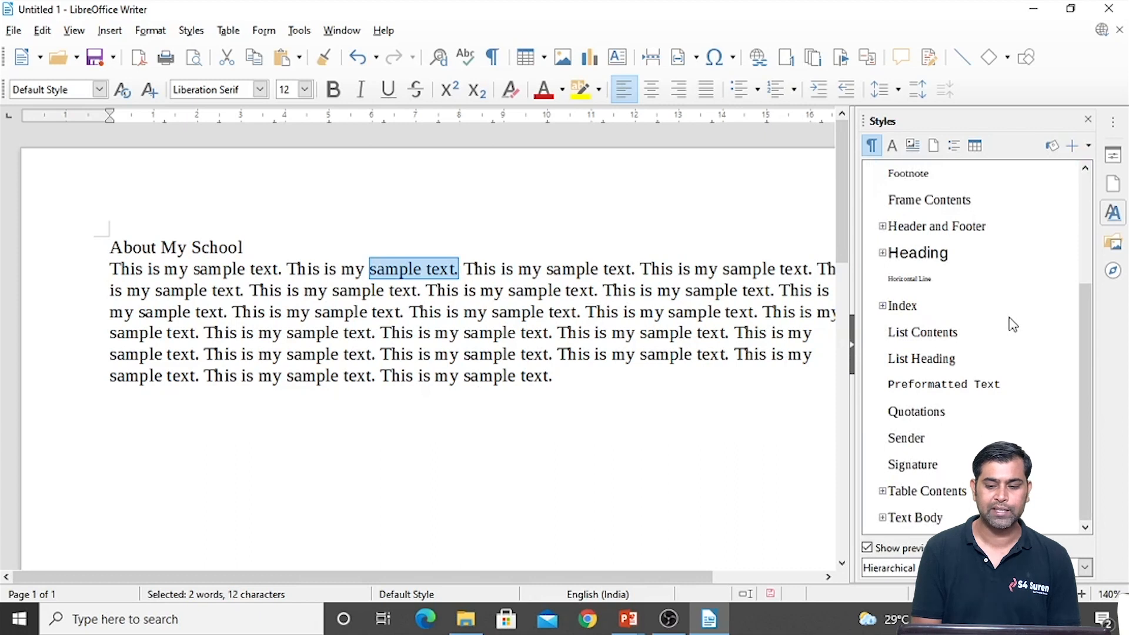
left_click(892, 145)
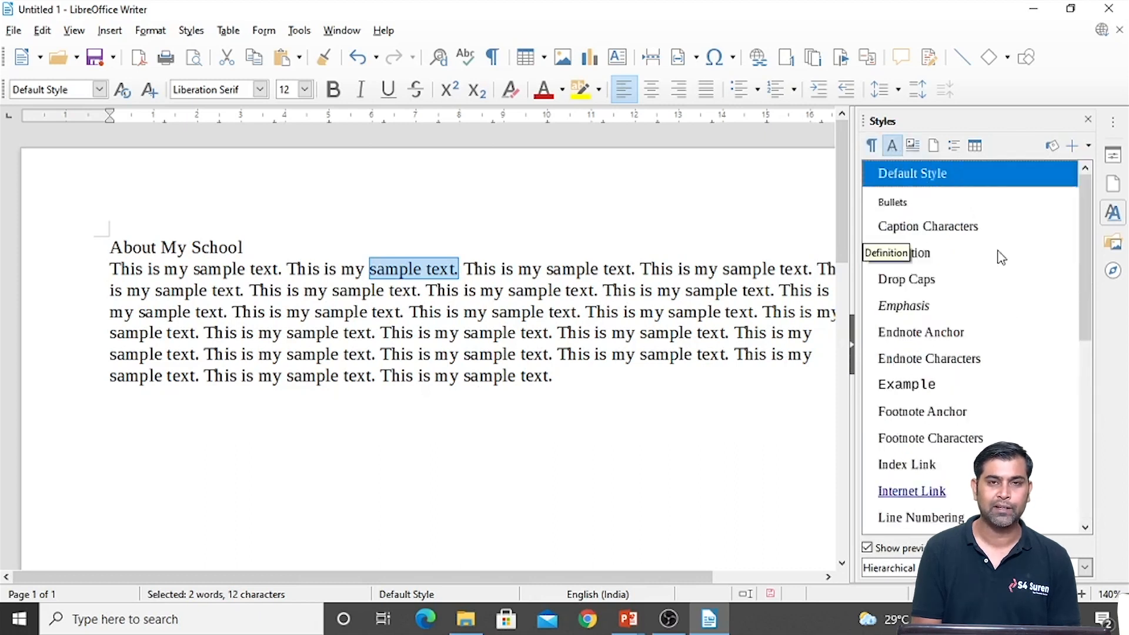
scroll(1001, 257, "down", 3)
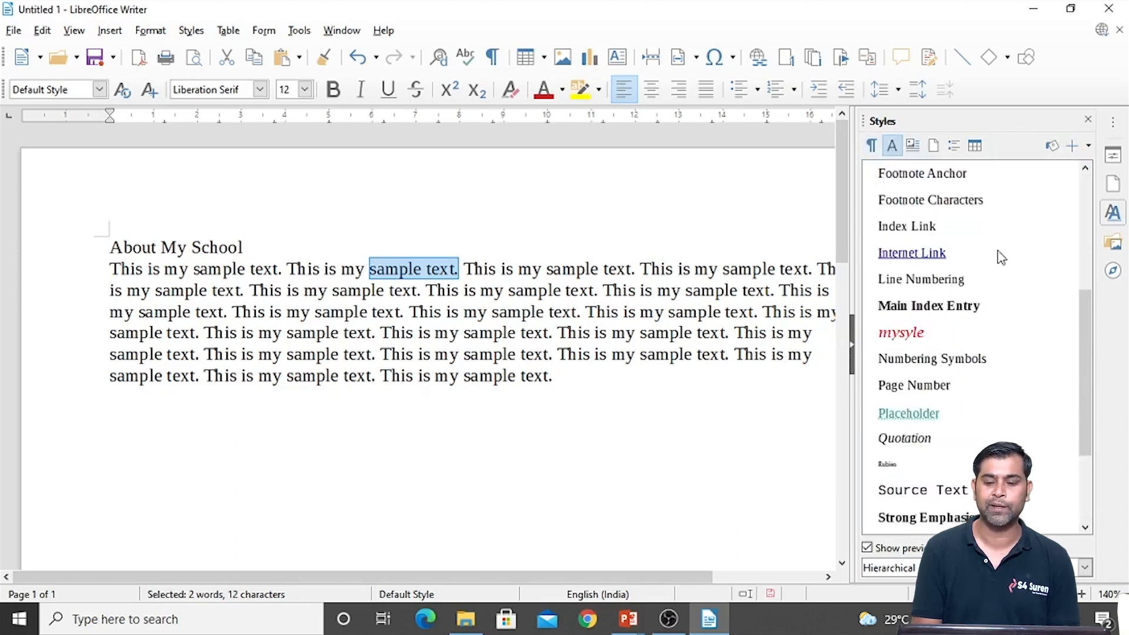
double_click(912, 342)
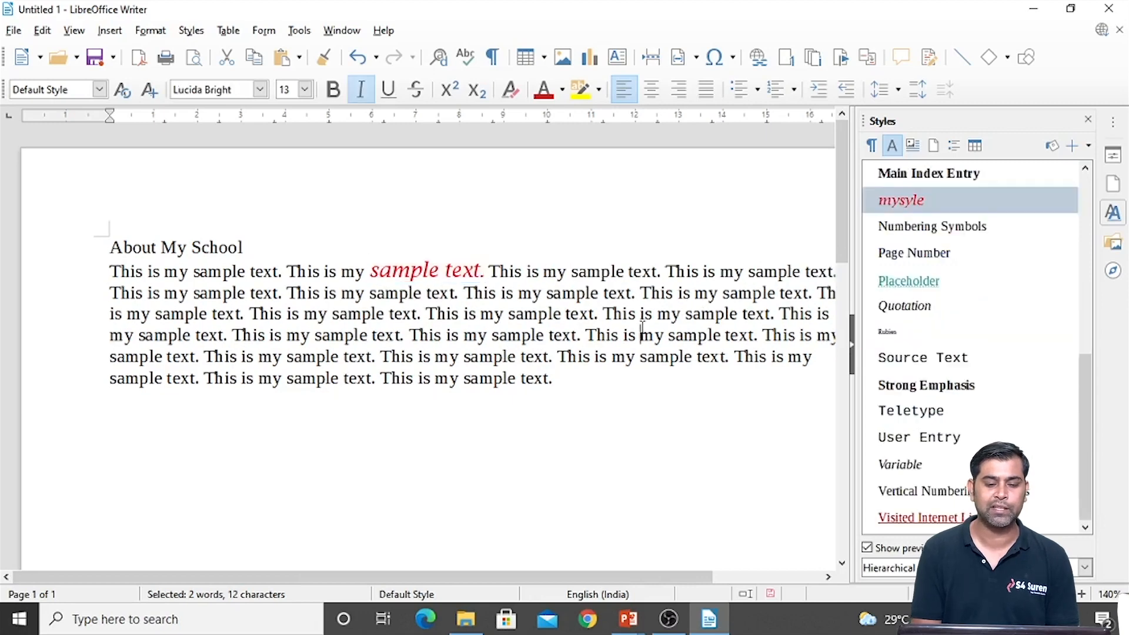
left_click(412, 271)
double_click(415, 271)
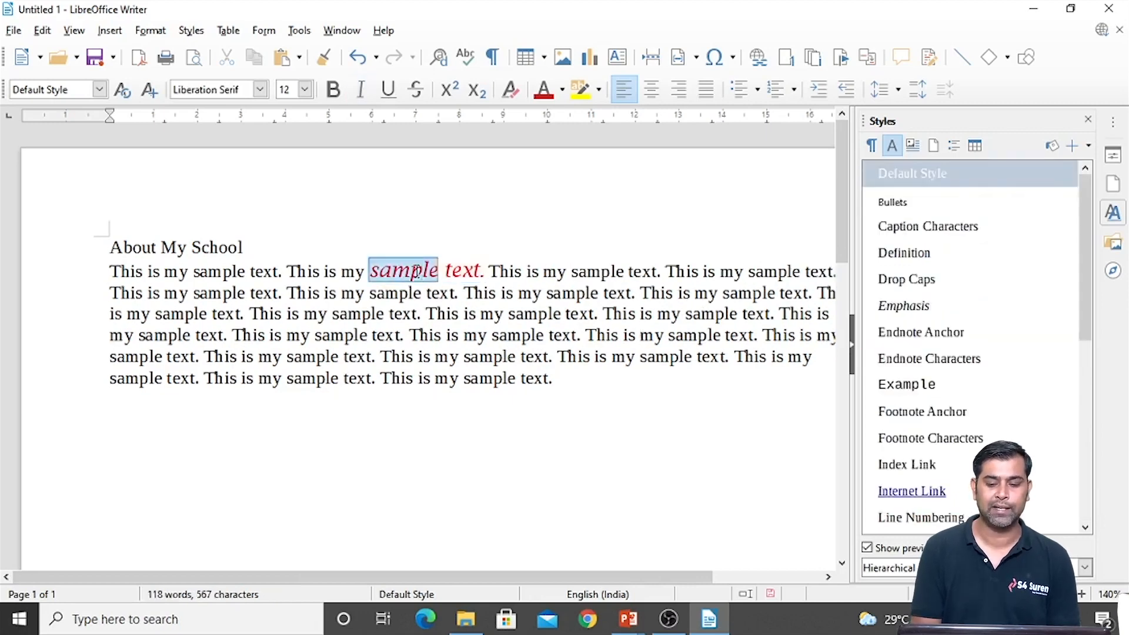
left_click(501, 292)
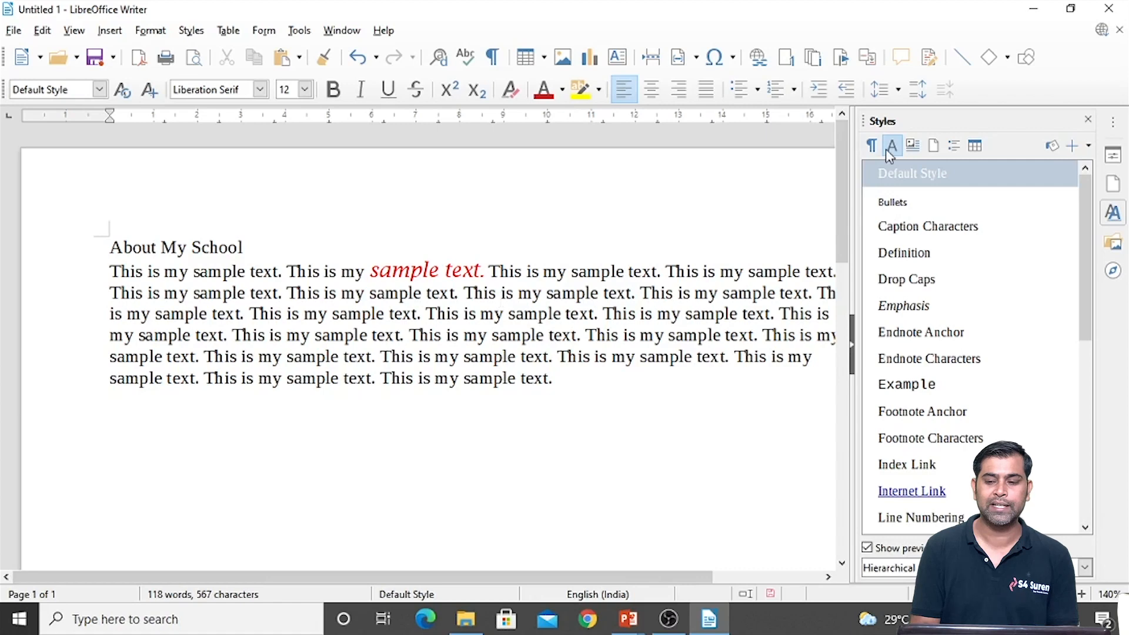
Step: Close the new untitled document
left_click(1109, 9)
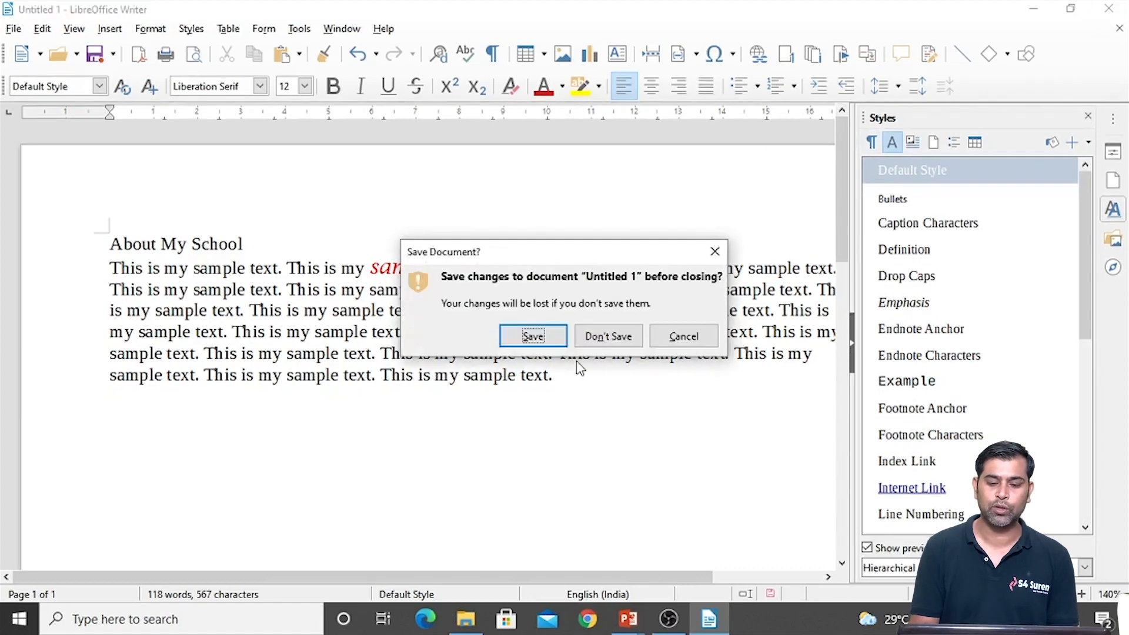